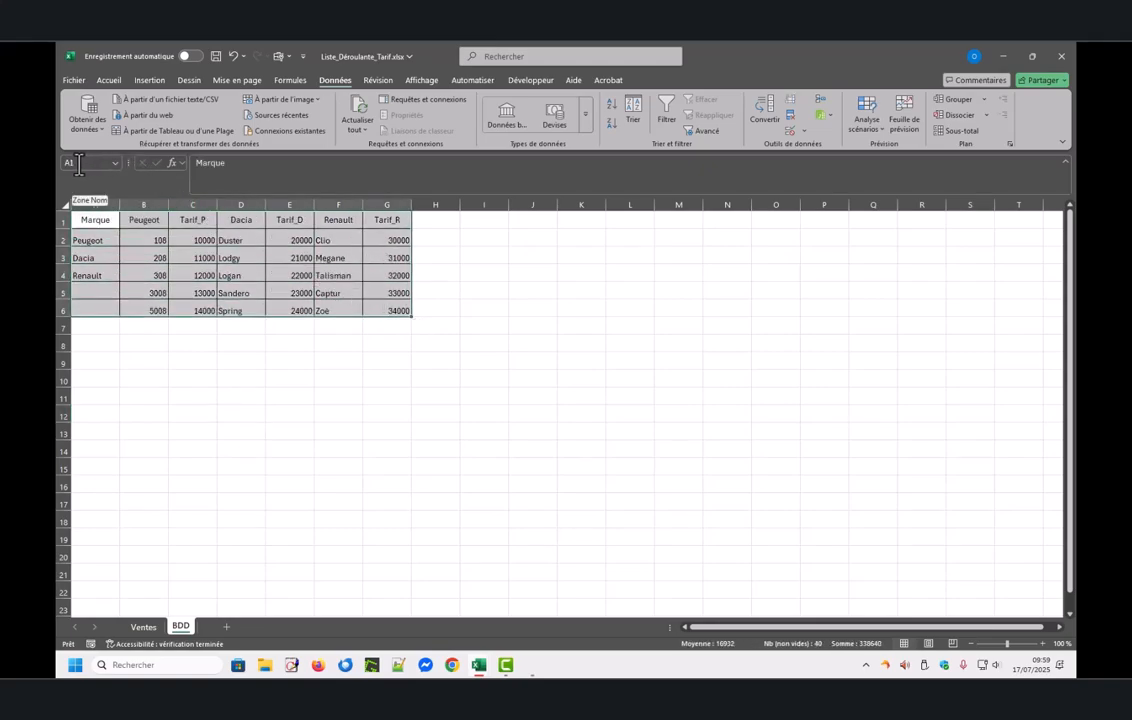
# Step: Name the data range A1:G6 on the BDD sheet TB_Donnees and convert it into a table with headers
pyautogui.click(109, 170)
pyautogui.write('TB_Donnees')
pyautogui.press('Return')
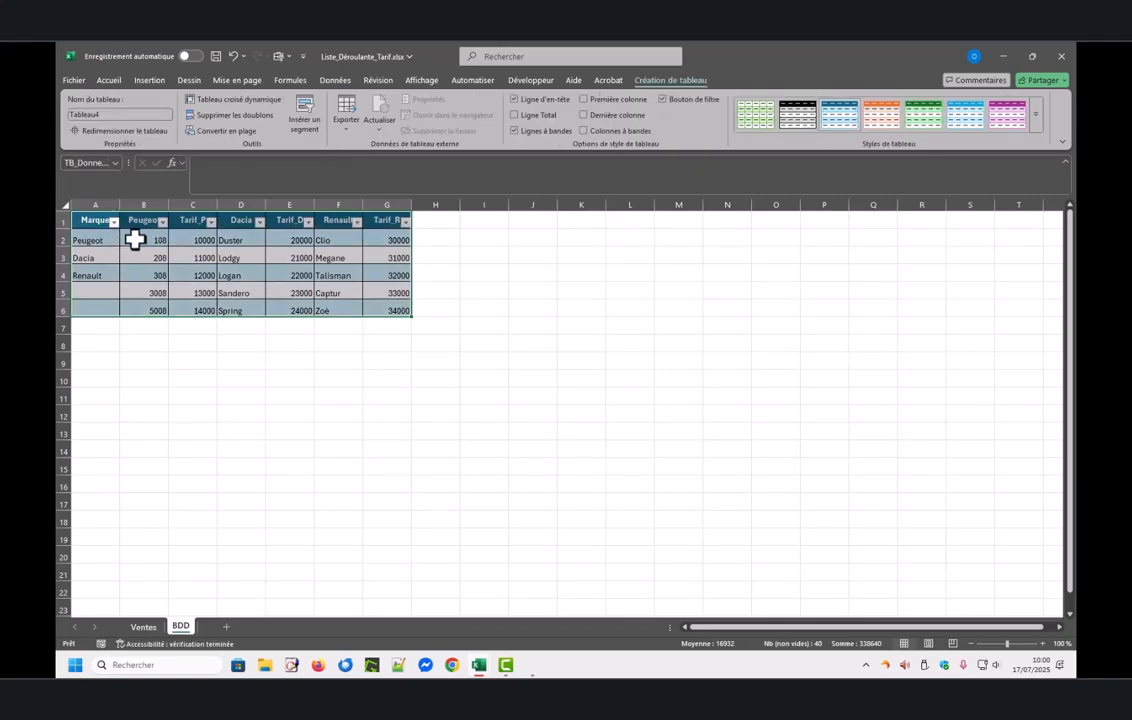
pyautogui.click(134, 240)
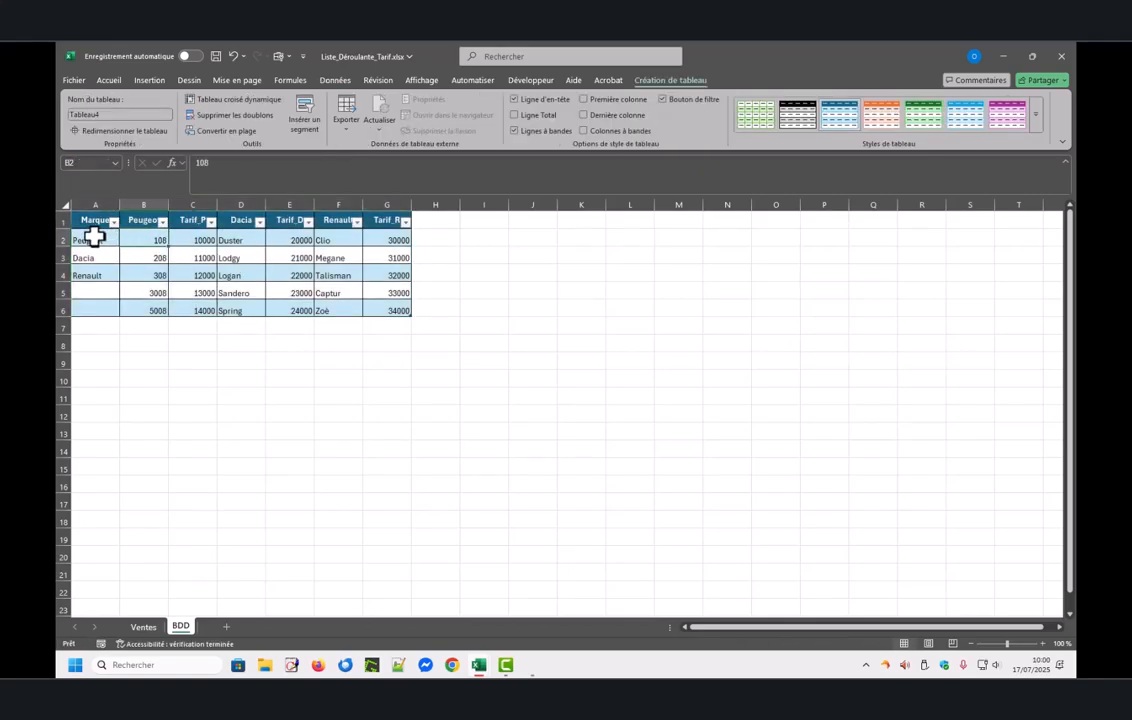
# Step: Name the cells A2:A6 of the Marque column Marques
pyautogui.moveTo(76, 240); pyautogui.dragTo(92, 306)
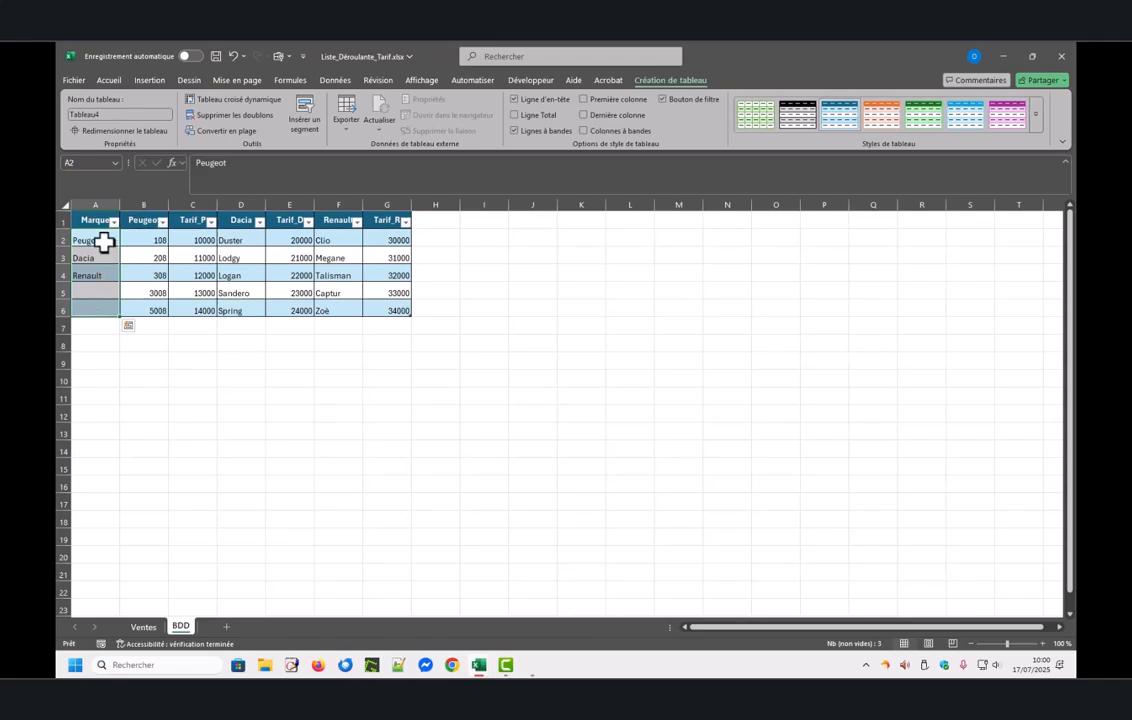
pyautogui.click(64, 163)
pyautogui.write('Marques')
pyautogui.press('Return')
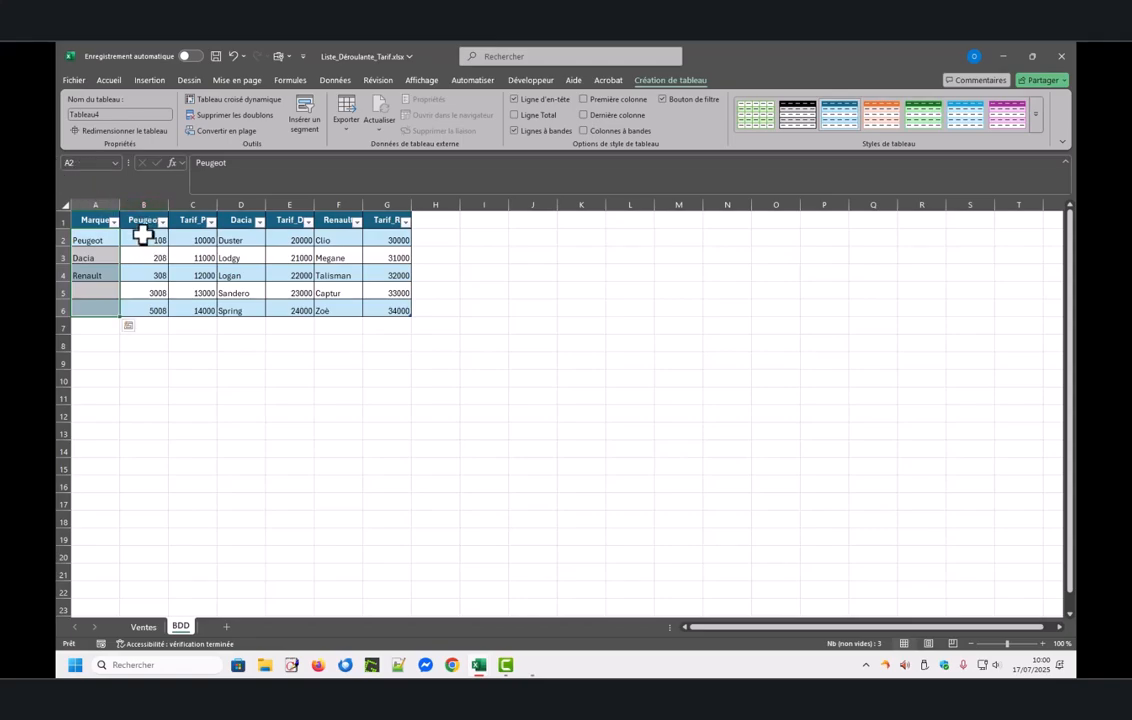
# Step: Name the range B2:G6, covering all models and prices, Mes_Donnees
pyautogui.moveTo(144, 236); pyautogui.dragTo(370, 311)
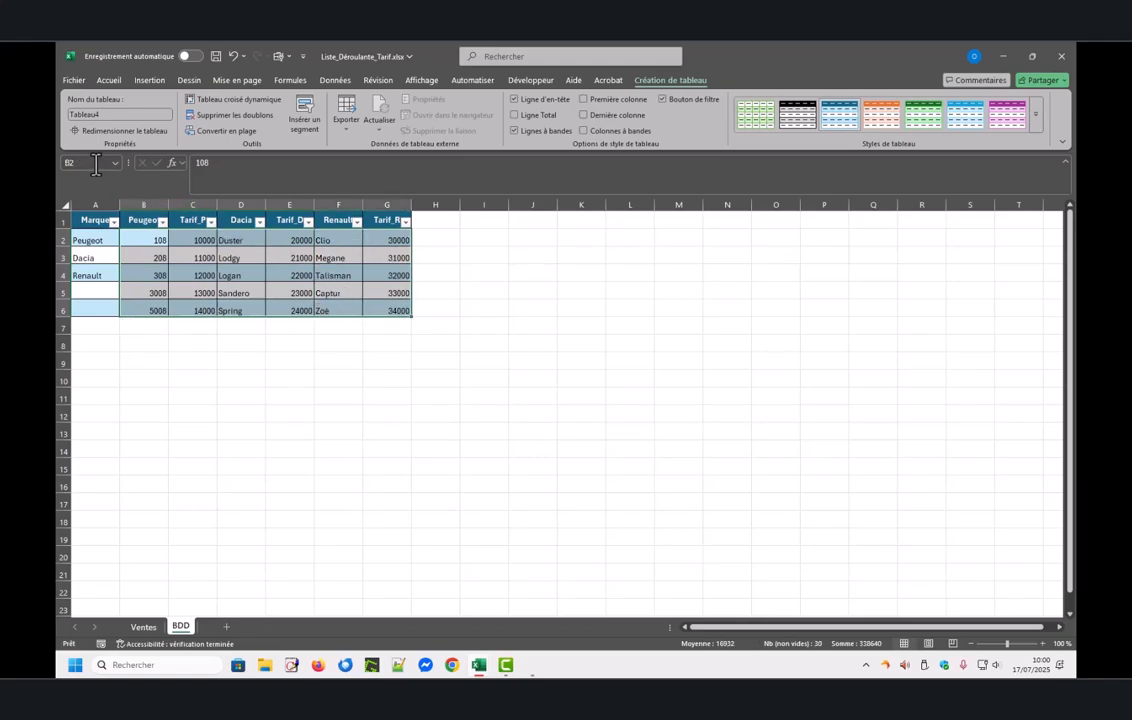
pyautogui.click(88, 162)
pyautogui.write('Mes_Donne')
pyautogui.click(143, 378)
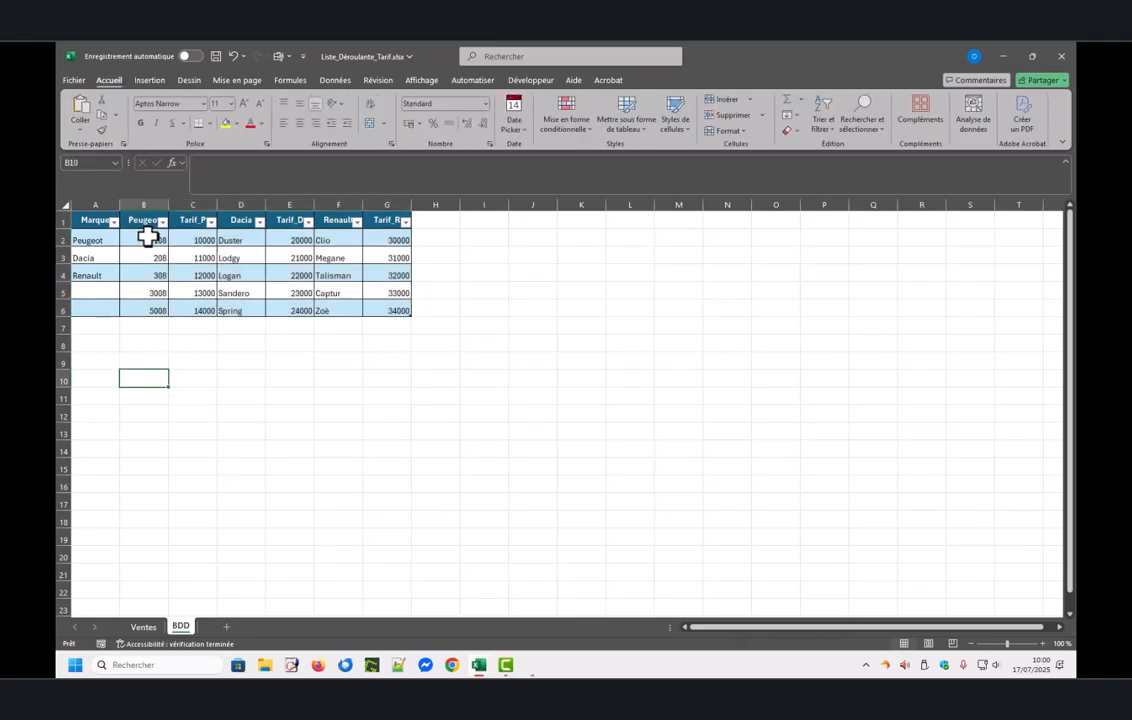
# Step: Name the Peugeot models in B2:B6 Peugeot and the Dacia models in D2:D6 Dacia
pyautogui.moveTo(147, 240); pyautogui.dragTo(143, 308)
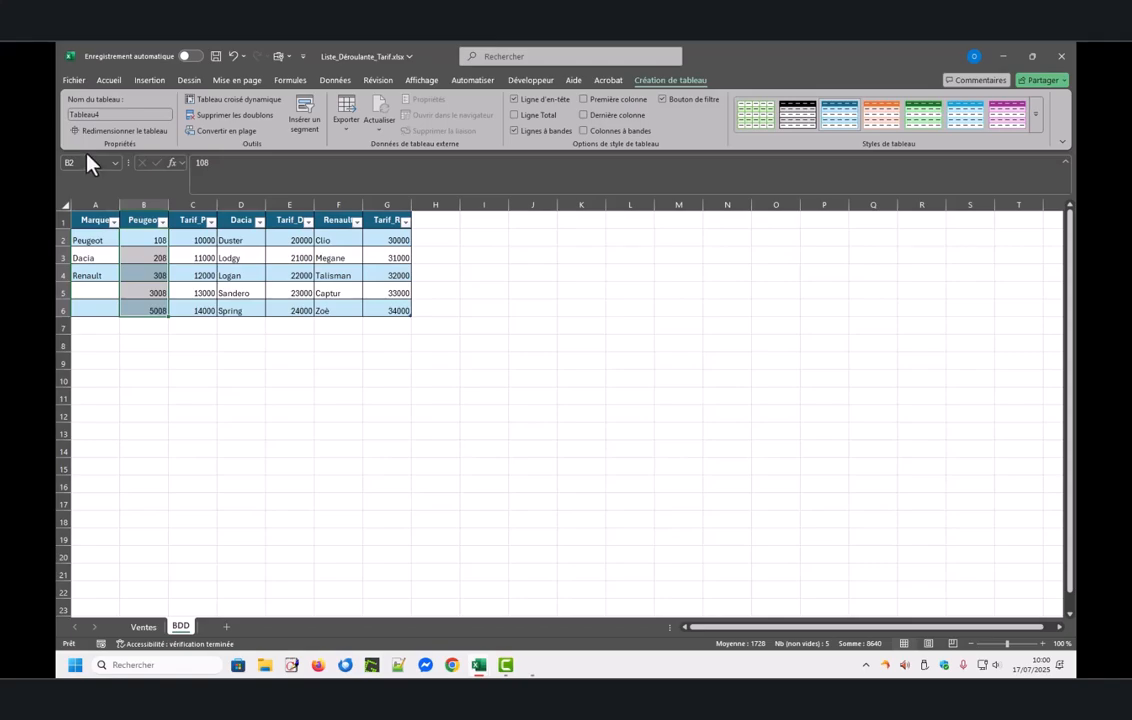
pyautogui.click(80, 162)
pyautogui.write('Peugeot')
pyautogui.press('Return')
pyautogui.moveTo(235, 236); pyautogui.dragTo(228, 302)
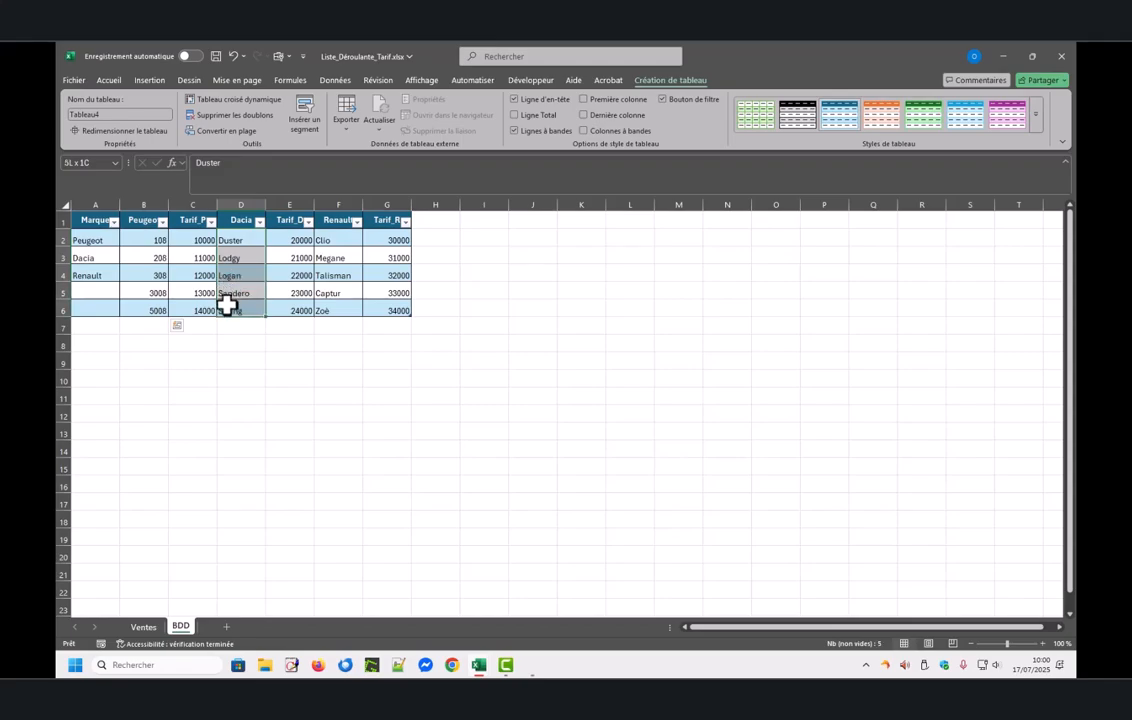
pyautogui.click(76, 163)
# Step: Name the Renault models in F2:F6 Renault
pyautogui.moveTo(334, 240); pyautogui.dragTo(322, 309)
pyautogui.click(69, 163)
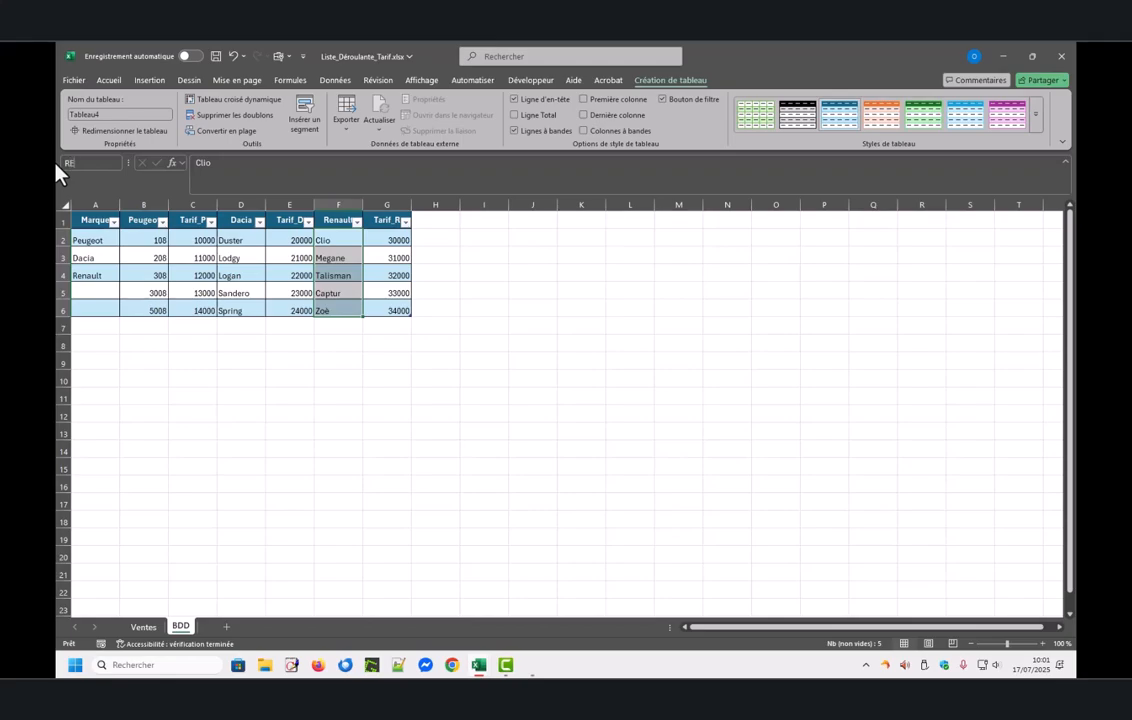
pyautogui.write('REbnaul')
pyautogui.press('BackSpace')
pyautogui.press('BackSpace')
pyautogui.write('lt')
pyautogui.press('BackSpace')
pyautogui.press('BackSpace')
pyautogui.press('BackSpace')
pyautogui.press('Escape')
# Step: Try to name the Peugeot prices in C2:C6 Tarif_P
pyautogui.click(202, 239)
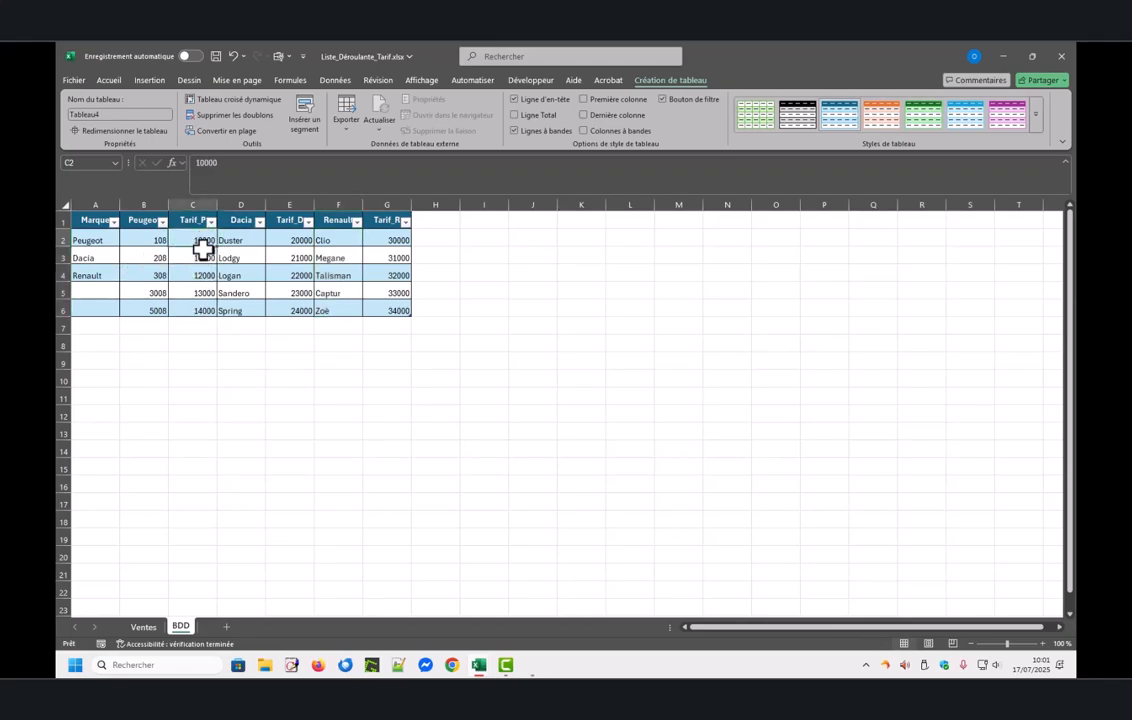
pyautogui.moveTo(203, 248); pyautogui.dragTo(202, 305)
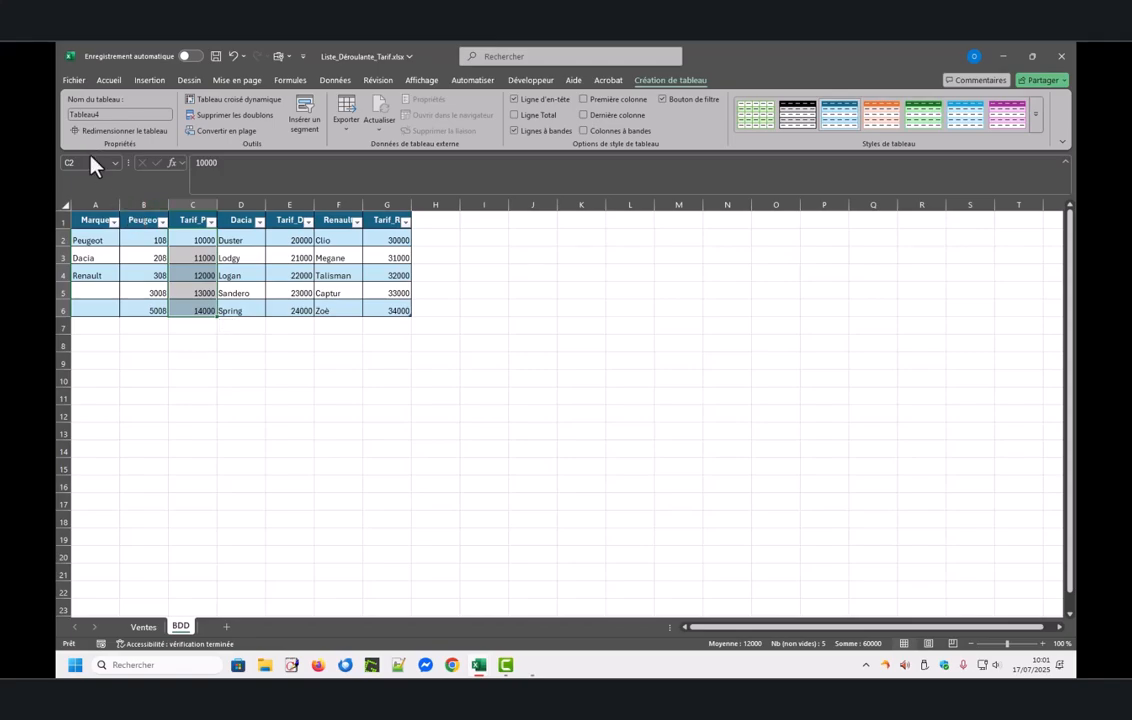
pyautogui.click(86, 163)
pyautogui.write('Tarif_P')
# Step: Name the Dacia prices in E2:E6 Tarif_D and the Renault prices in G2:G6 Tarif_R
pyautogui.moveTo(289, 241); pyautogui.dragTo(283, 308)
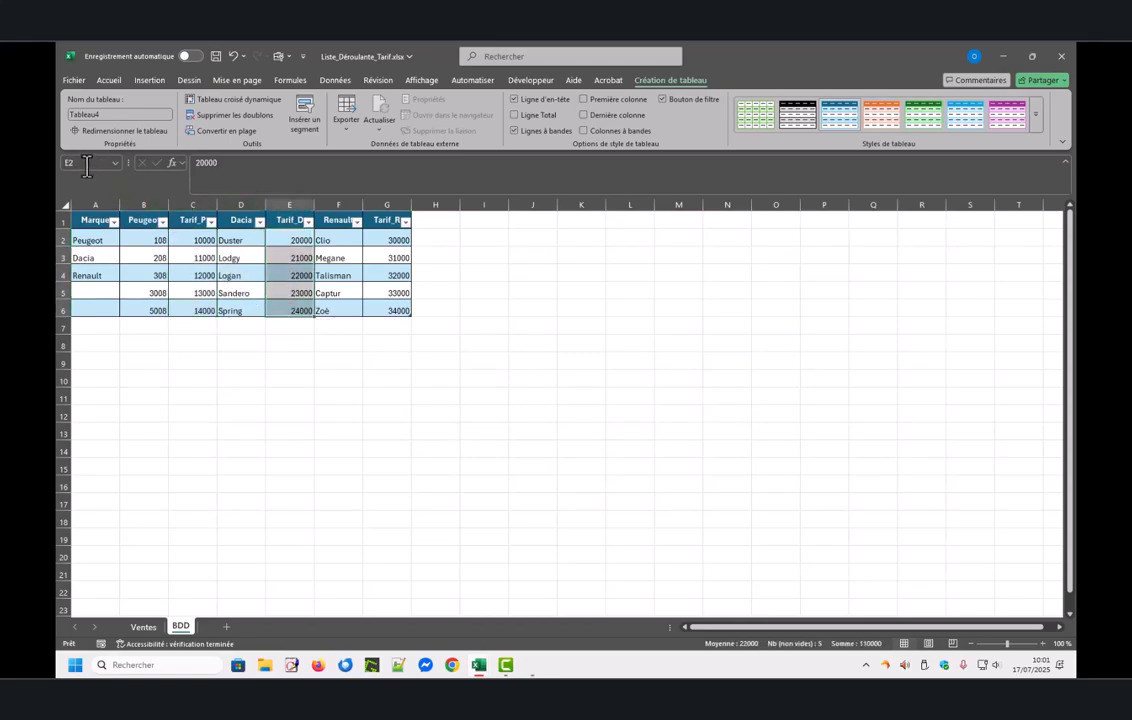
pyautogui.click(83, 163)
pyautogui.moveTo(381, 239); pyautogui.dragTo(377, 307)
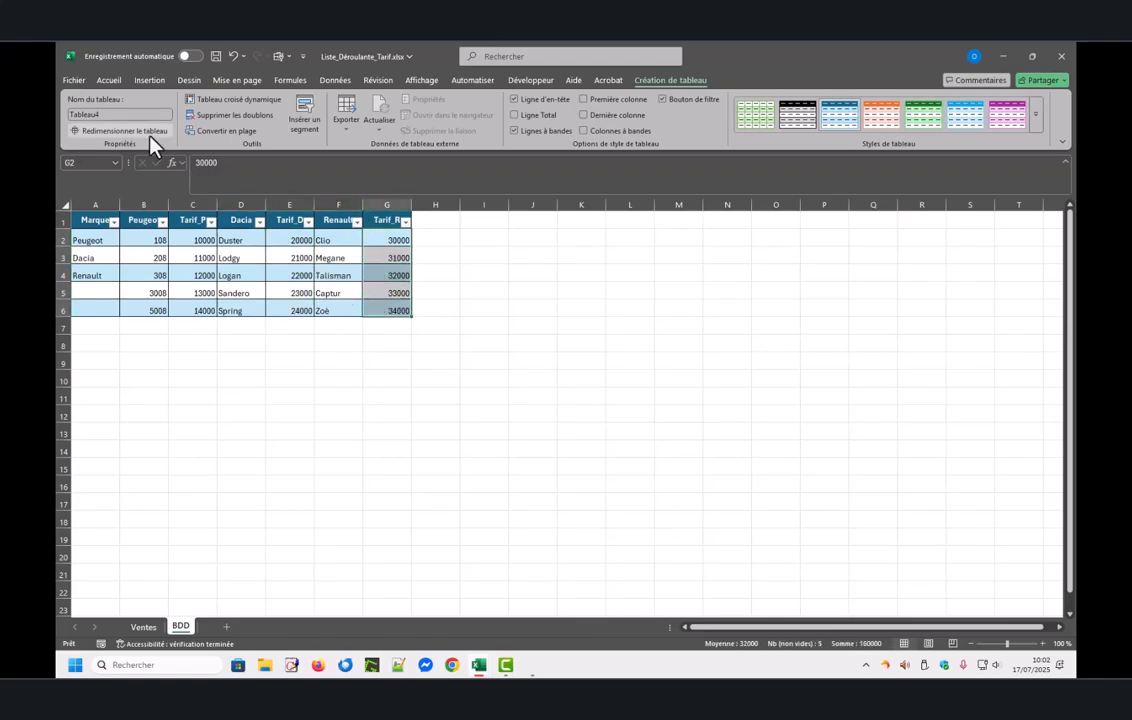
pyautogui.click(91, 162)
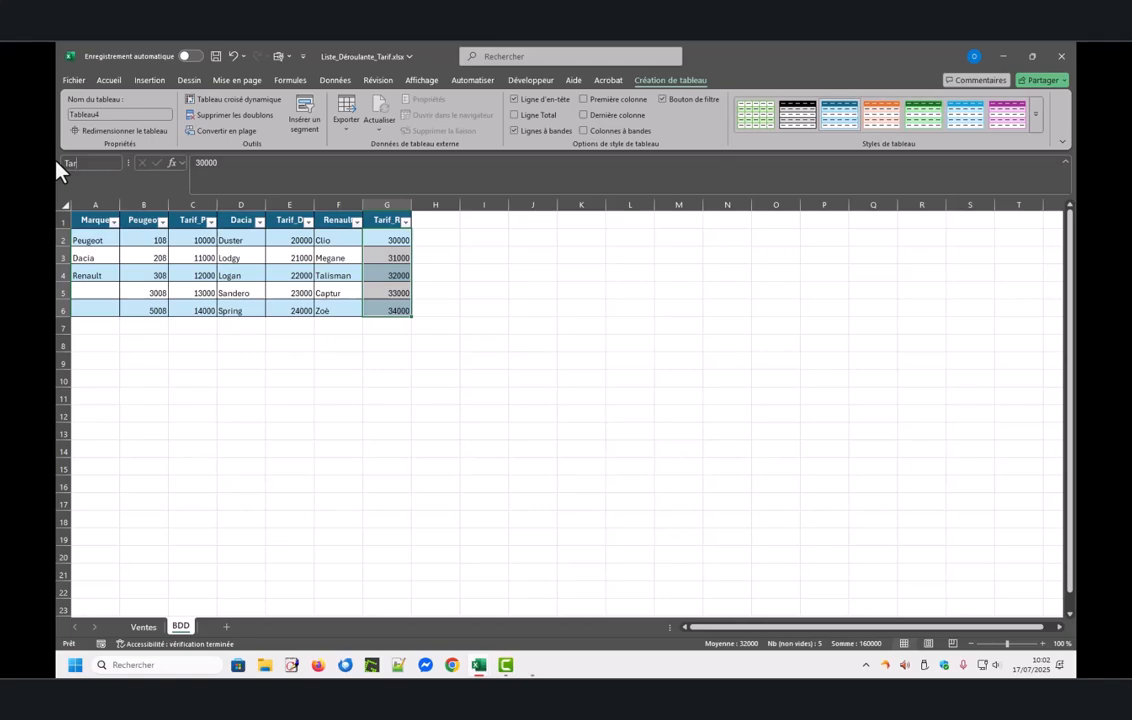
pyautogui.write('Tarif_R')
# Step: On the Ventes sheet, add a list data validation to B2 under Marque with the source =Marques
pyautogui.click(144, 627)
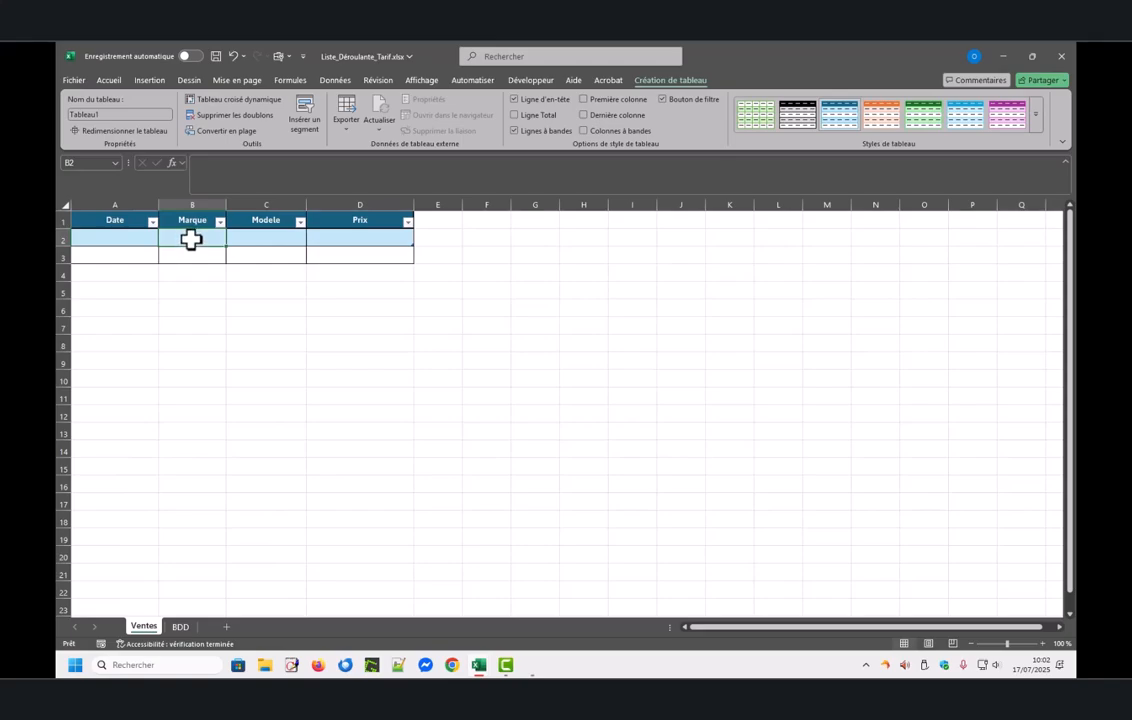
pyautogui.click(338, 84)
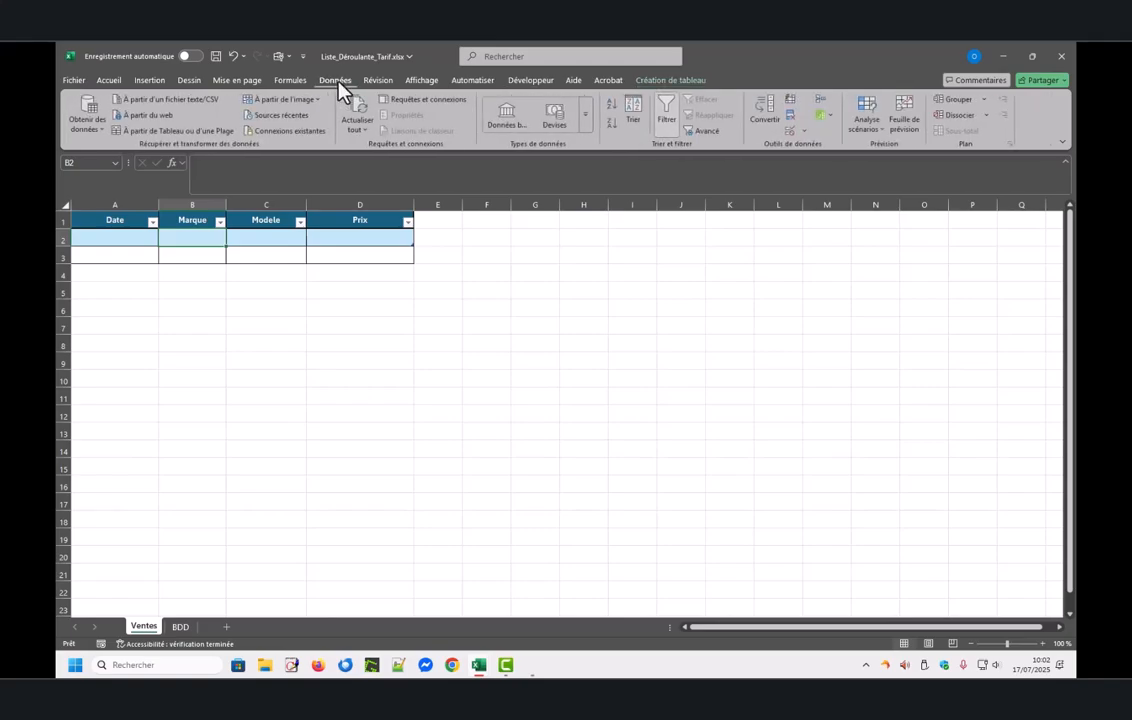
pyautogui.click(805, 131)
pyautogui.click(826, 149)
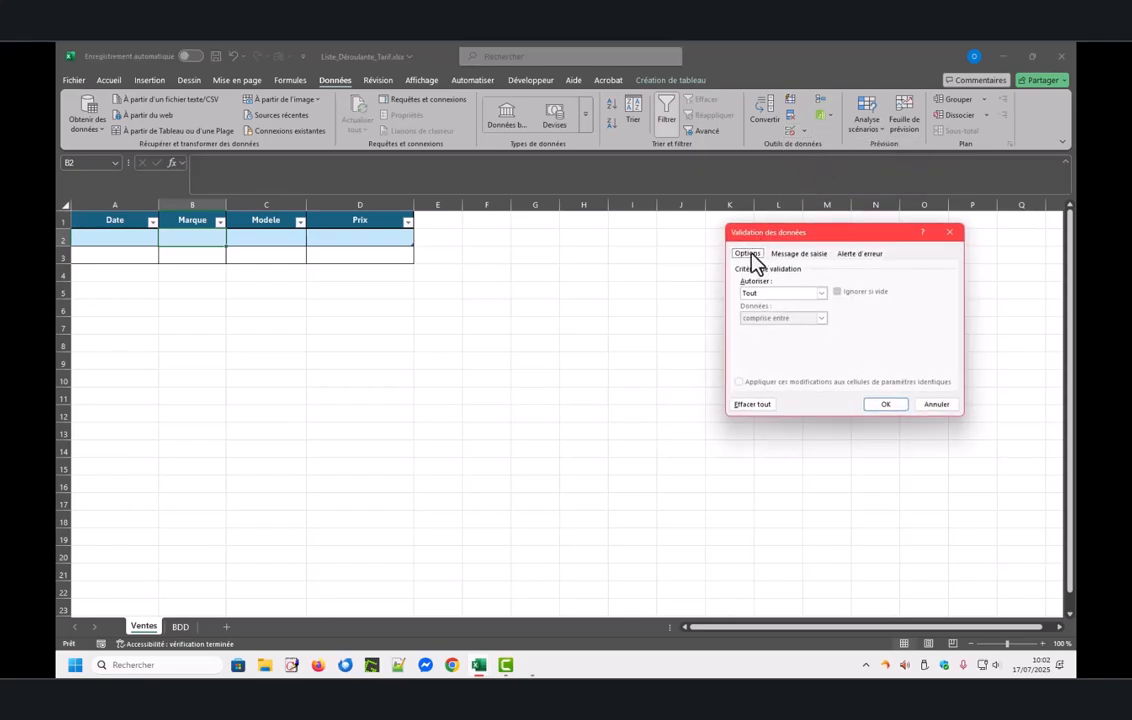
pyautogui.click(821, 293)
pyautogui.click(750, 327)
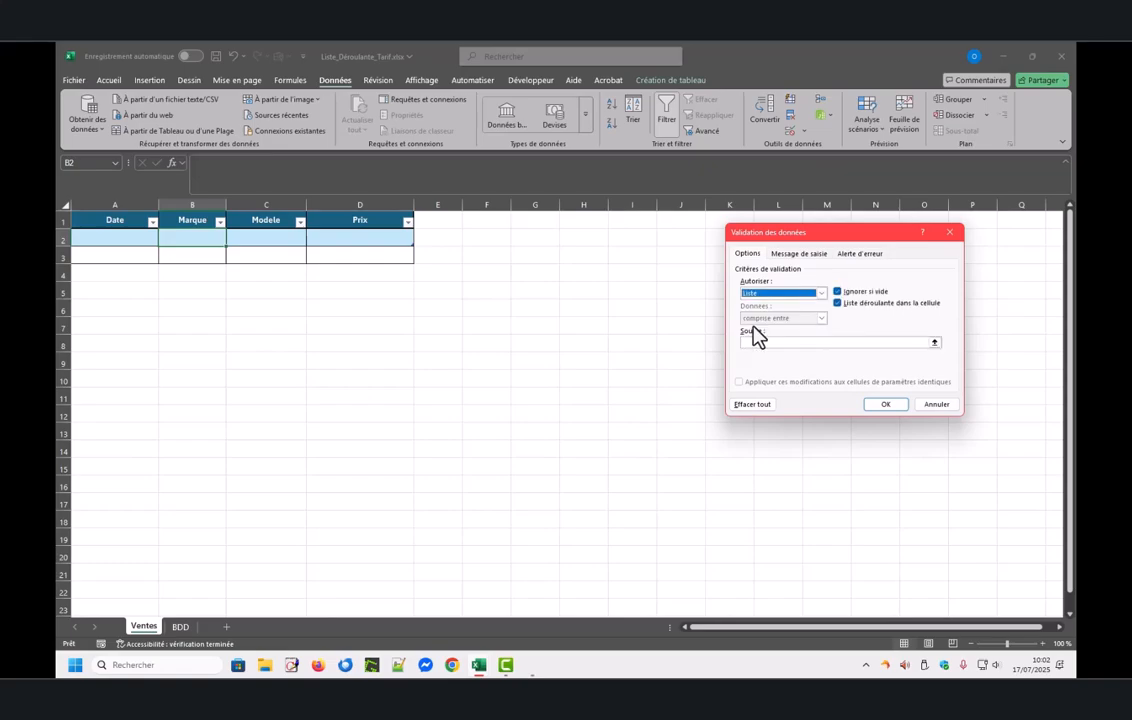
pyautogui.click(749, 343)
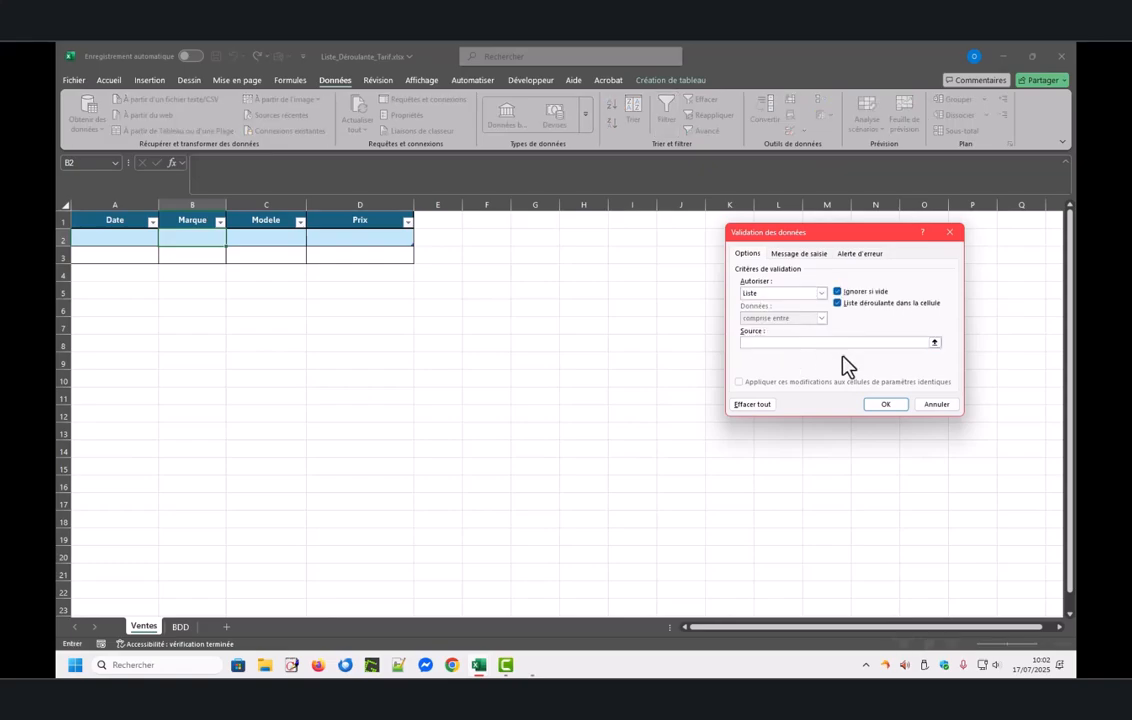
pyautogui.write('=Marques')
pyautogui.click(885, 405)
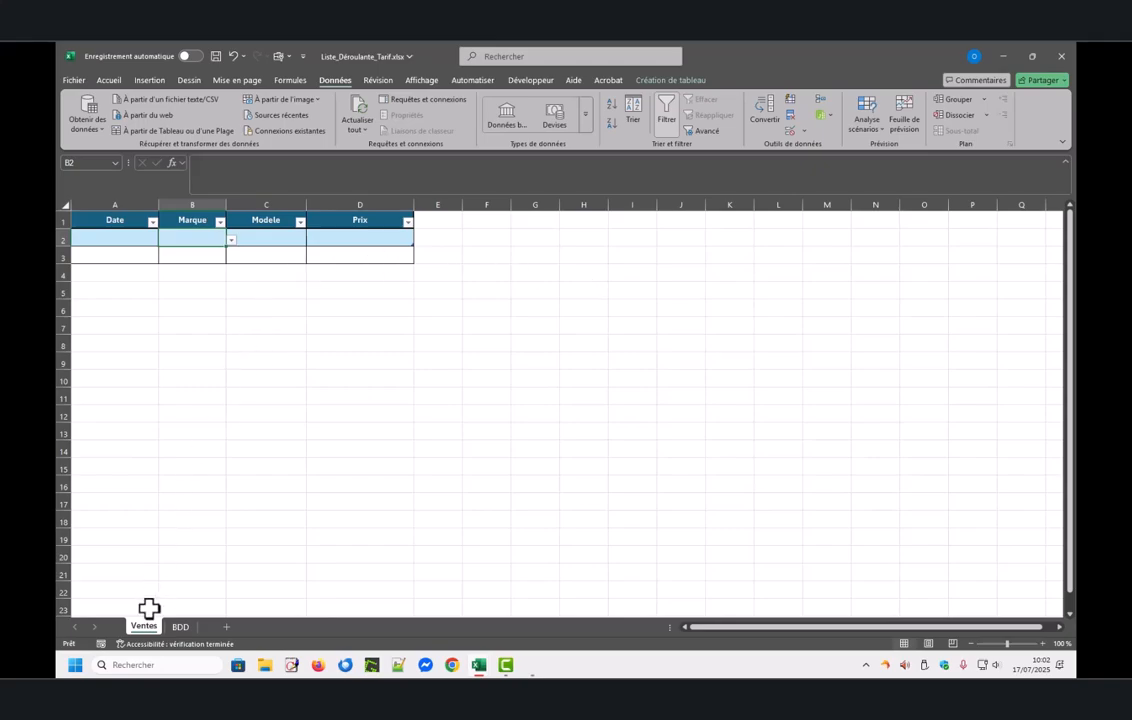
# Step: Check on the BDD sheet which cells the defined name Marques covers
pyautogui.click(178, 628)
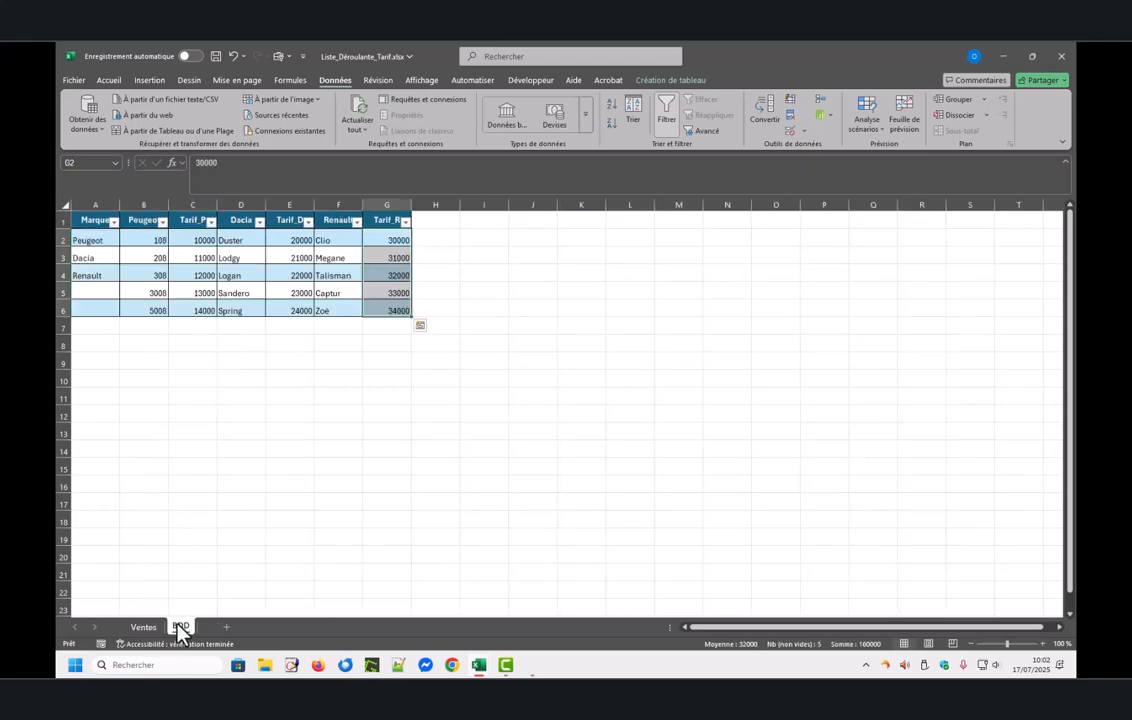
pyautogui.click(94, 236)
pyautogui.moveTo(94, 236); pyautogui.dragTo(88, 308)
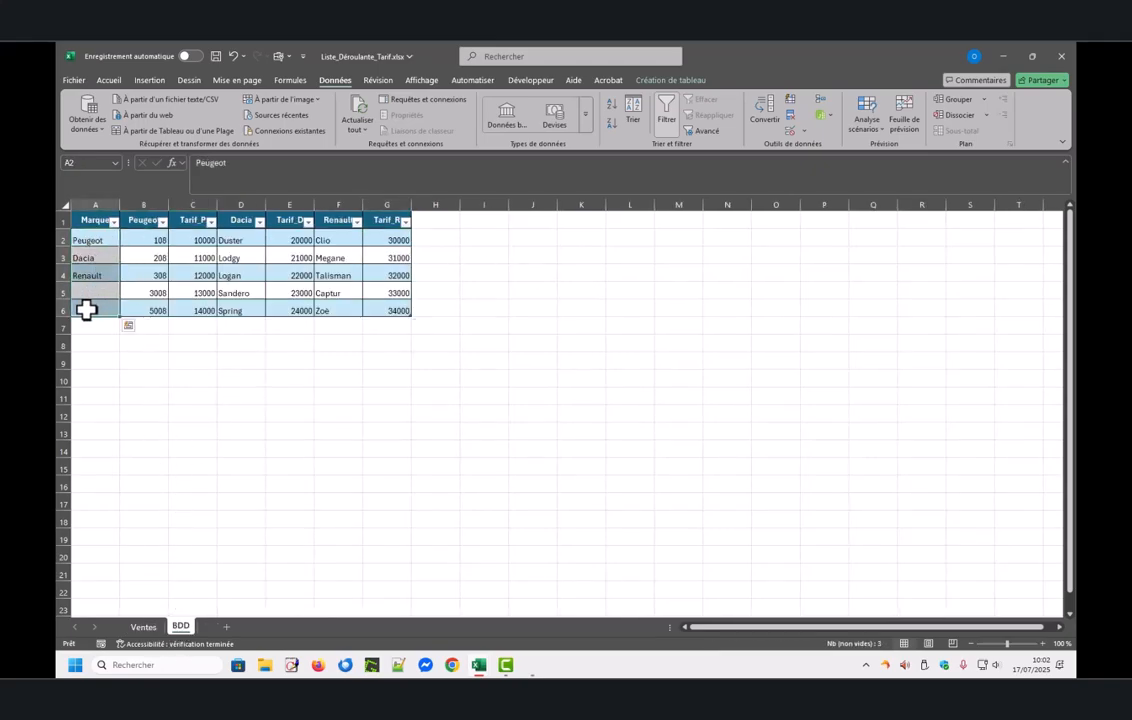
pyautogui.click(116, 163)
pyautogui.click(116, 163)
pyautogui.click(116, 163)
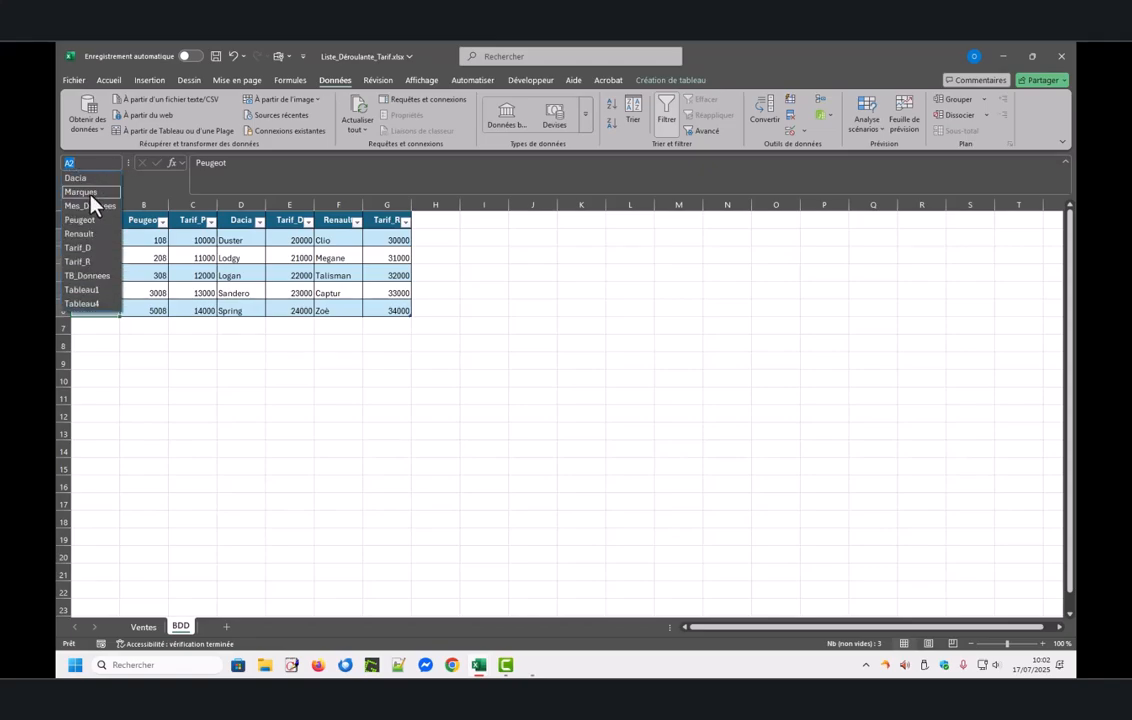
pyautogui.click(91, 192)
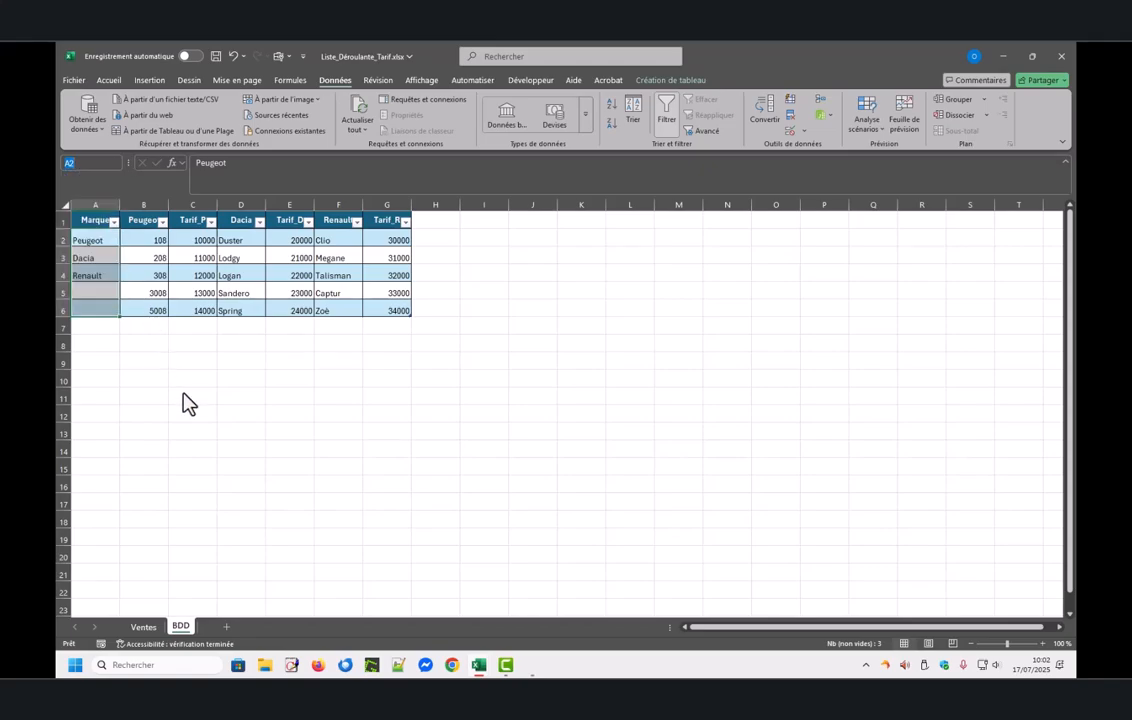
# Step: Try each brand in the B2 list on the Ventes sheet, keep Renault, and widen the Marque and Modele columns
pyautogui.click(144, 627)
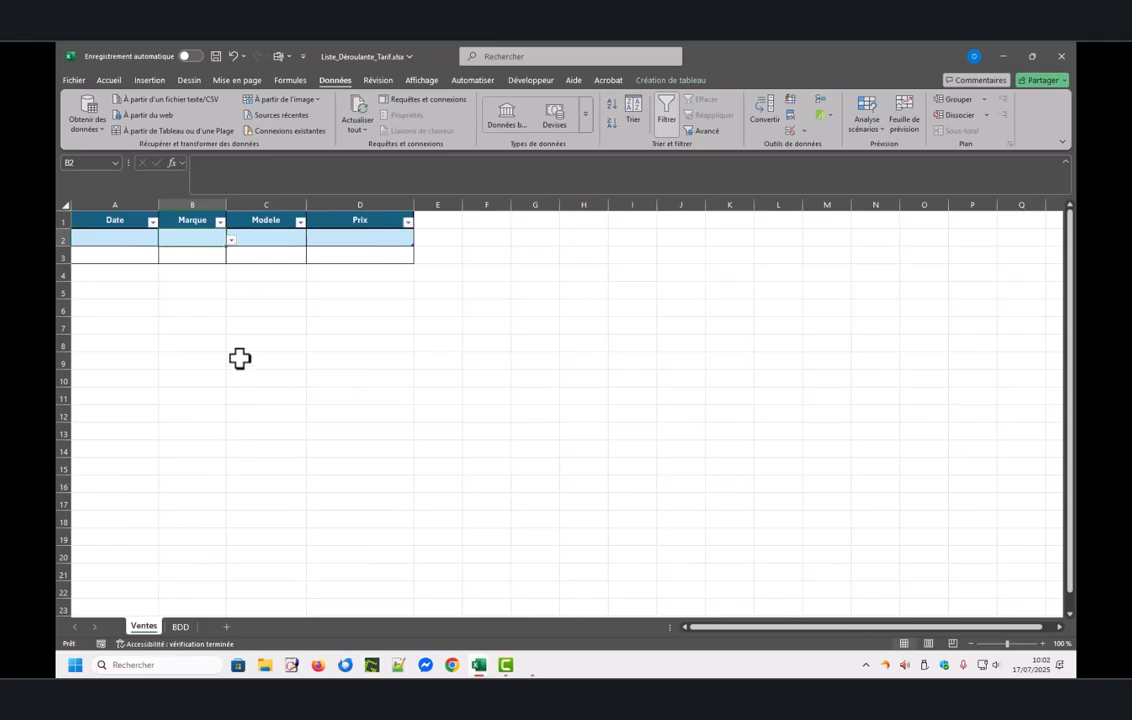
pyautogui.click(233, 245)
pyautogui.click(184, 253)
pyautogui.click(231, 241)
pyautogui.click(175, 263)
pyautogui.click(231, 241)
pyautogui.click(177, 273)
pyautogui.moveTo(226, 205); pyautogui.dragTo(261, 204)
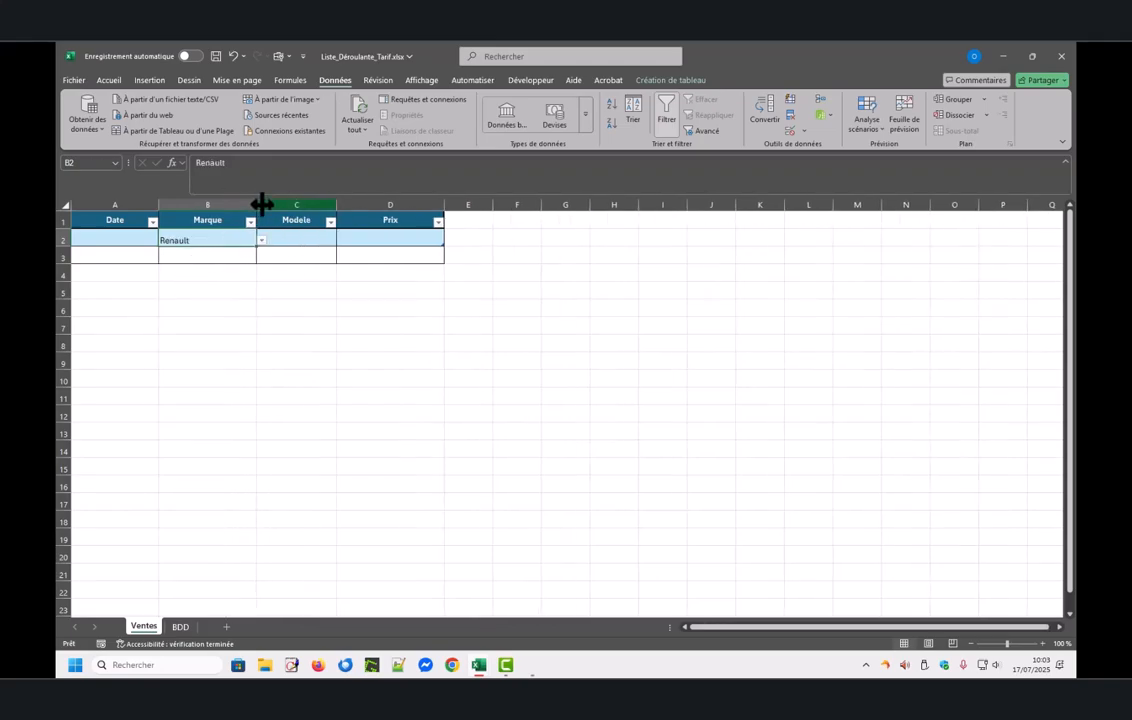
pyautogui.moveTo(338, 205); pyautogui.dragTo(369, 203)
# Step: Open data validation for C2 under Modele and allow a list (Liste)
pyautogui.click(299, 240)
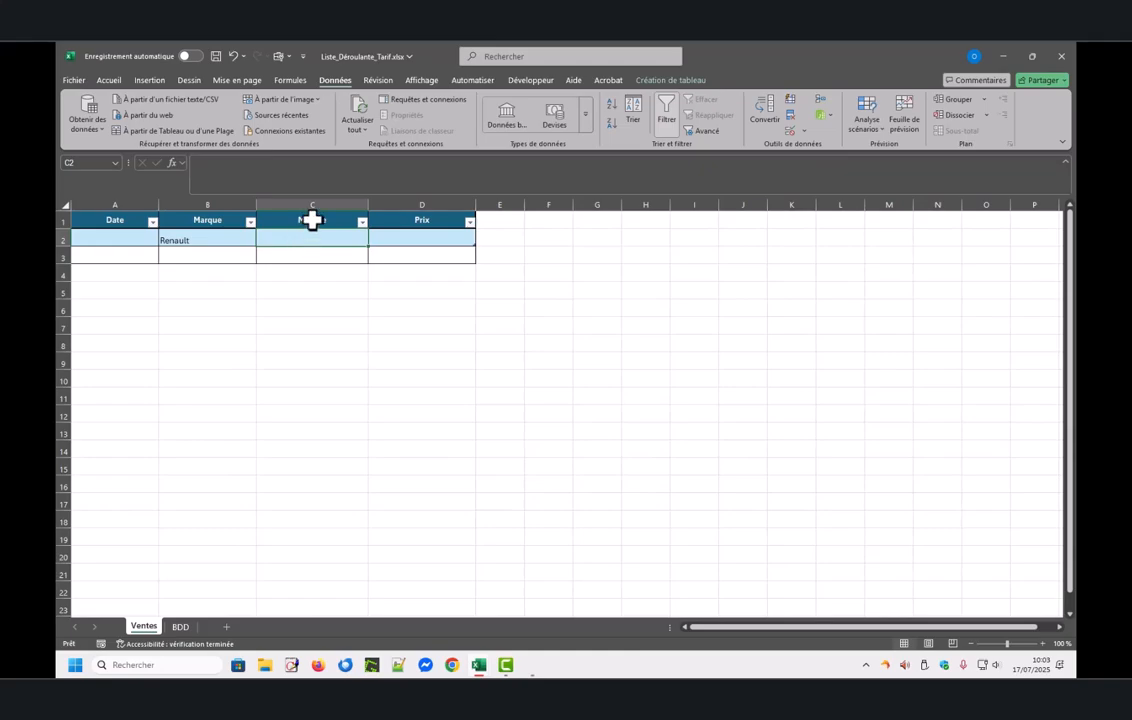
pyautogui.click(804, 130)
pyautogui.click(821, 147)
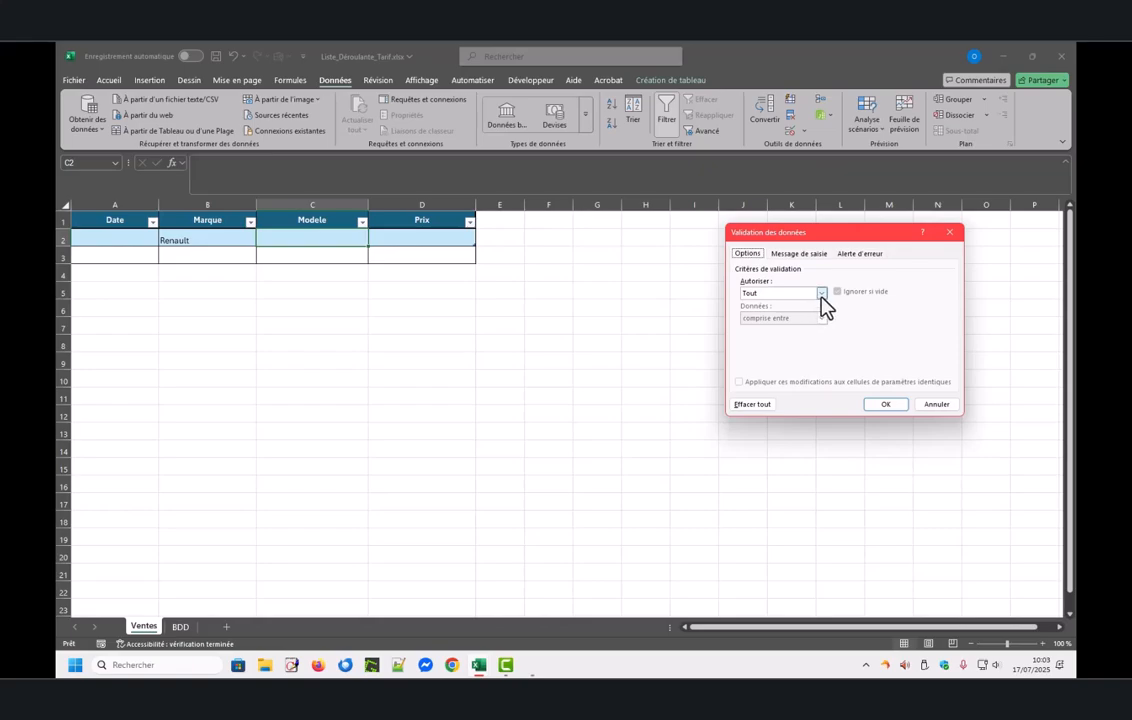
pyautogui.click(821, 293)
pyautogui.click(765, 334)
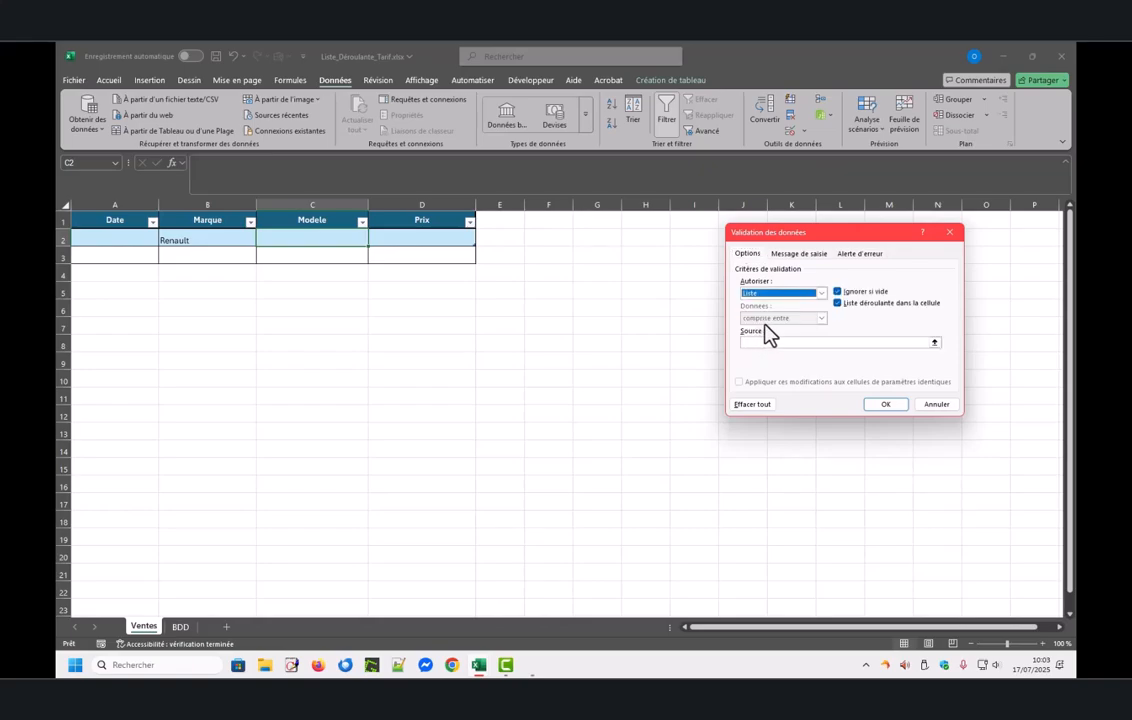
# Step: Set the source of the C2 list to =INDIRECT(B2;BDD!$B$2:$G$6) and apply the validation
pyautogui.click(748, 342)
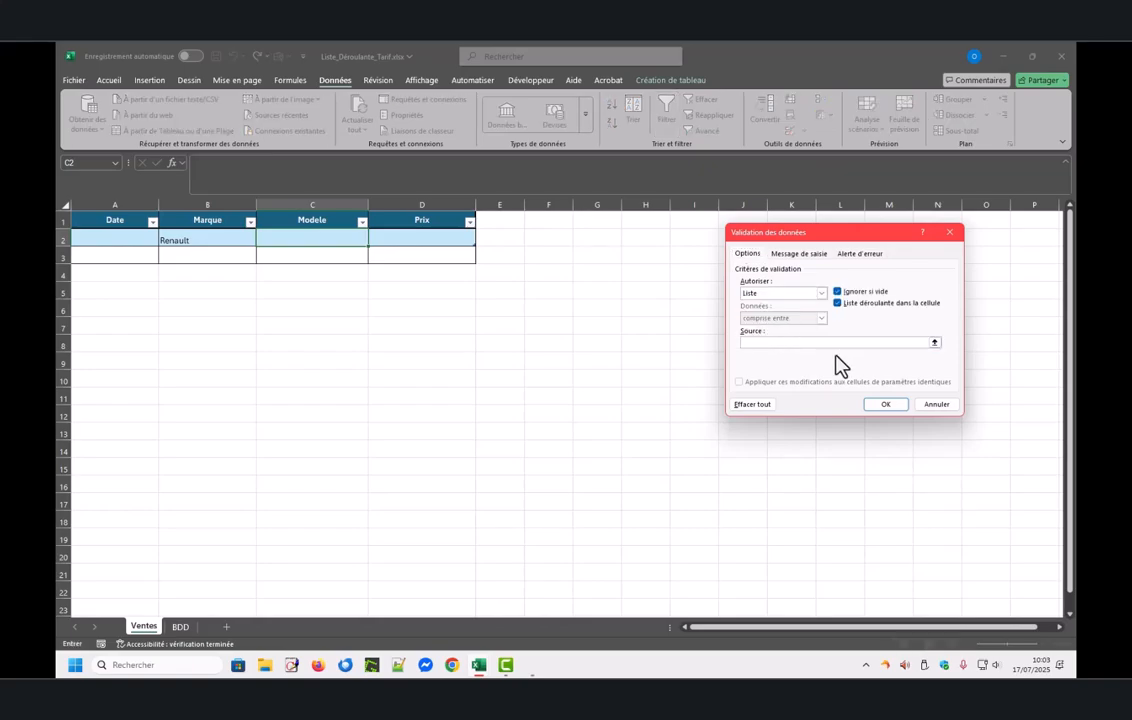
pyautogui.write('=Indirect(')
pyautogui.click(196, 239)
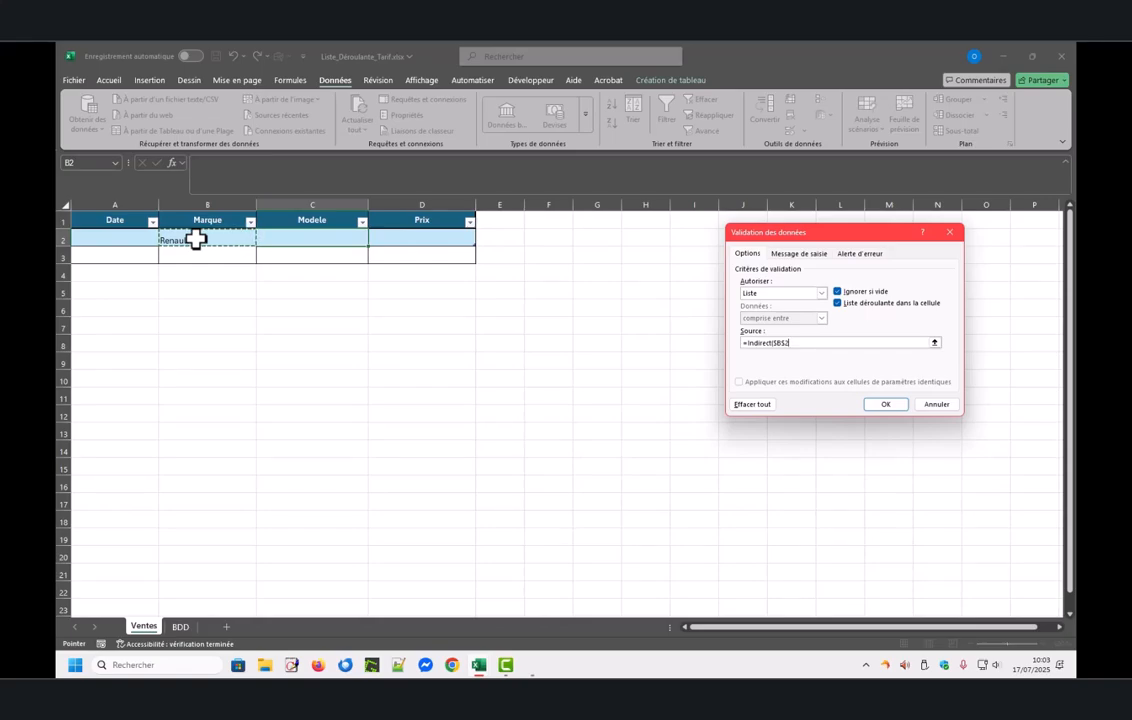
pyautogui.press('F4')
pyautogui.press('F4')
pyautogui.press('F4')
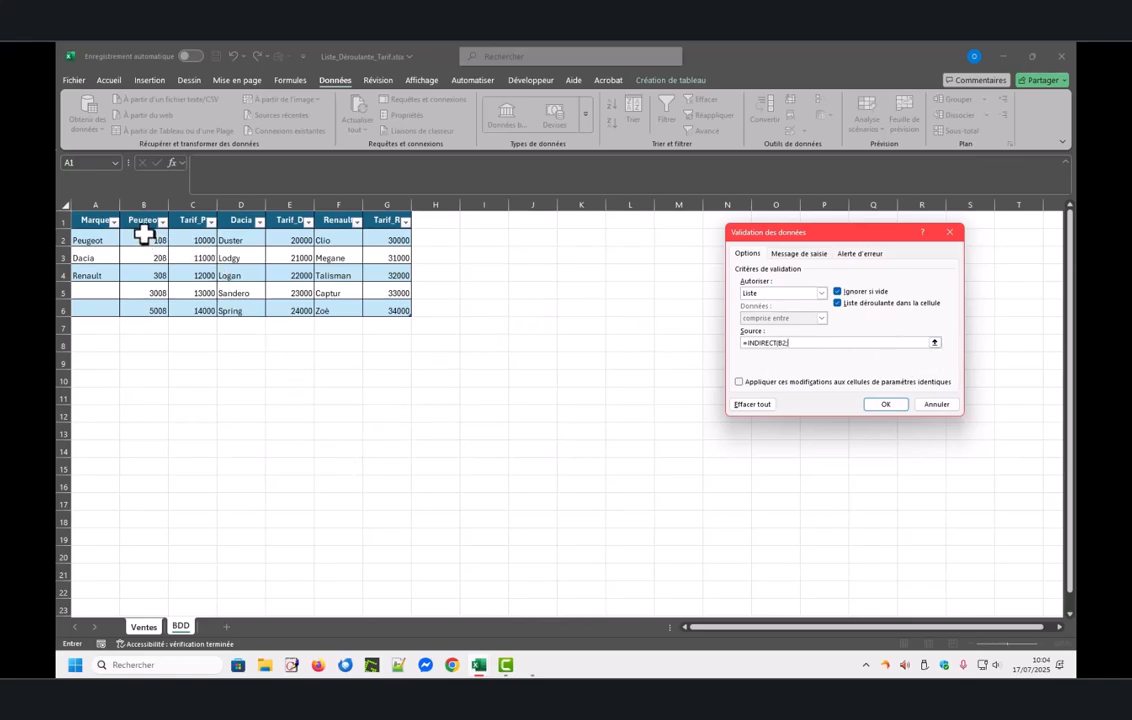
pyautogui.write(';')
pyautogui.moveTo(141, 234); pyautogui.dragTo(384, 307)
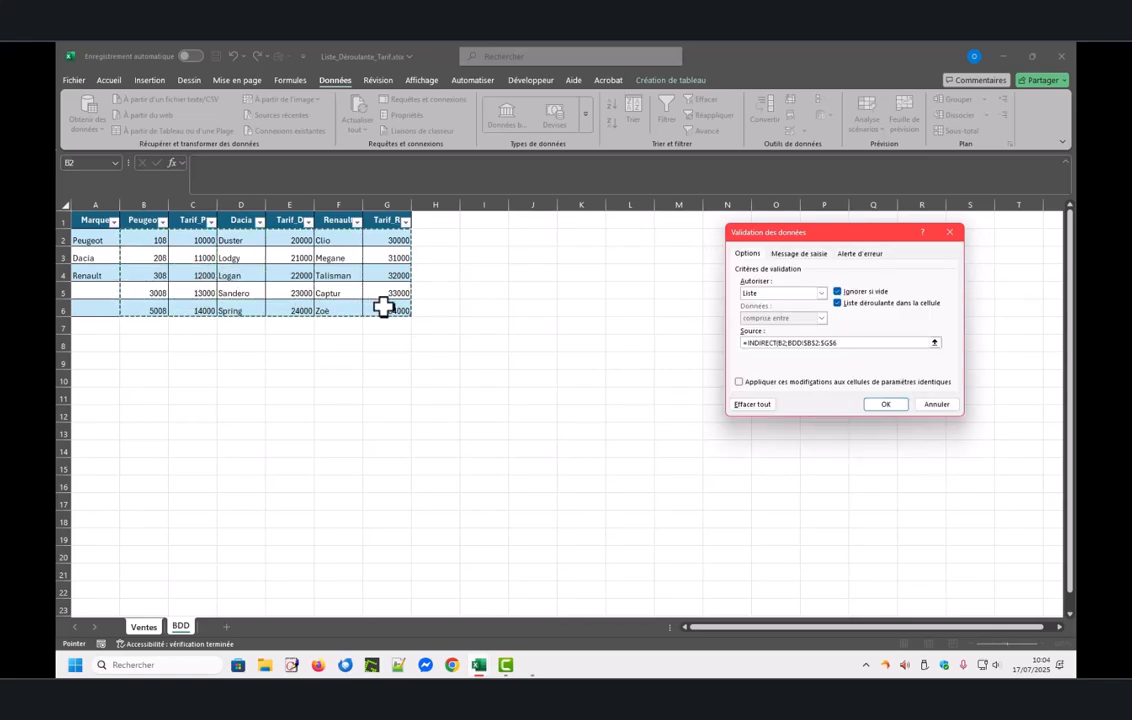
pyautogui.write(')')
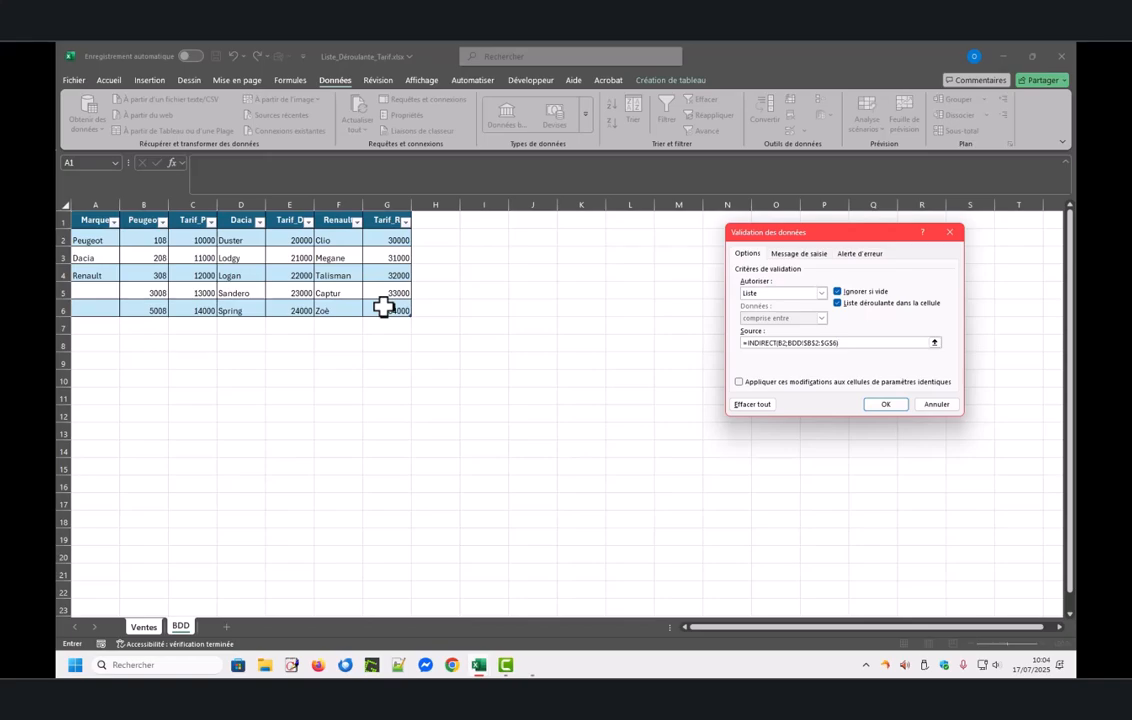
pyautogui.press('Return')
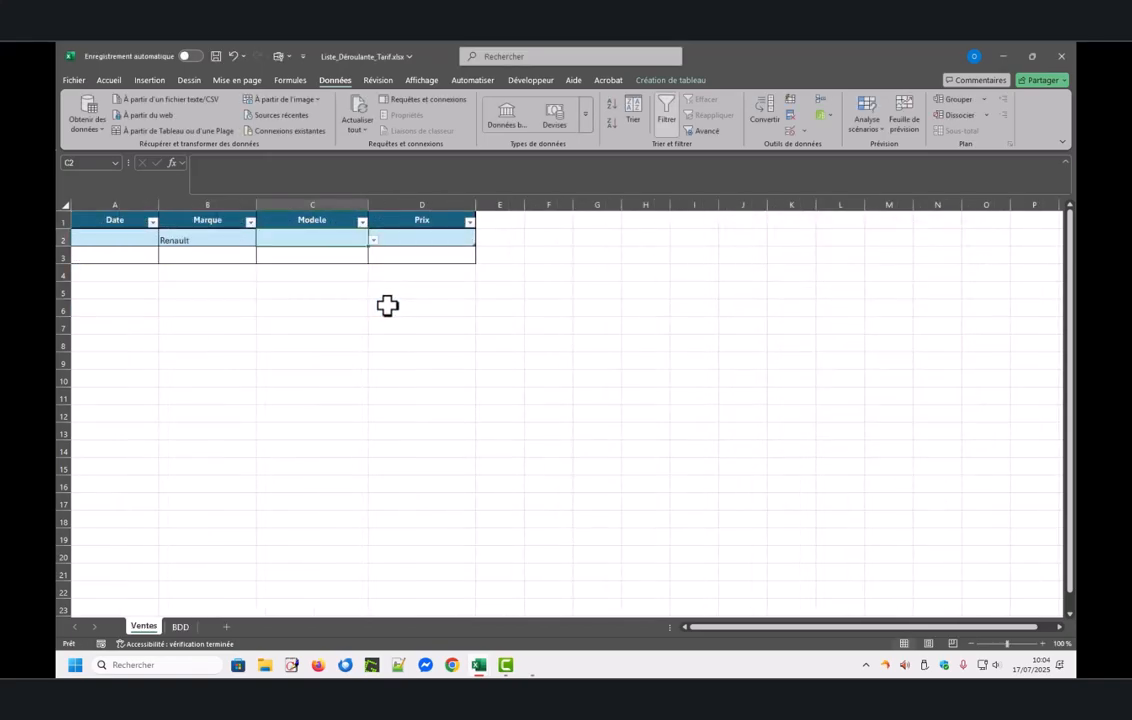
# Step: Check the Modele list in C2 for Renault, then set the B2 brand to Peugeot and check the list again
pyautogui.click(374, 242)
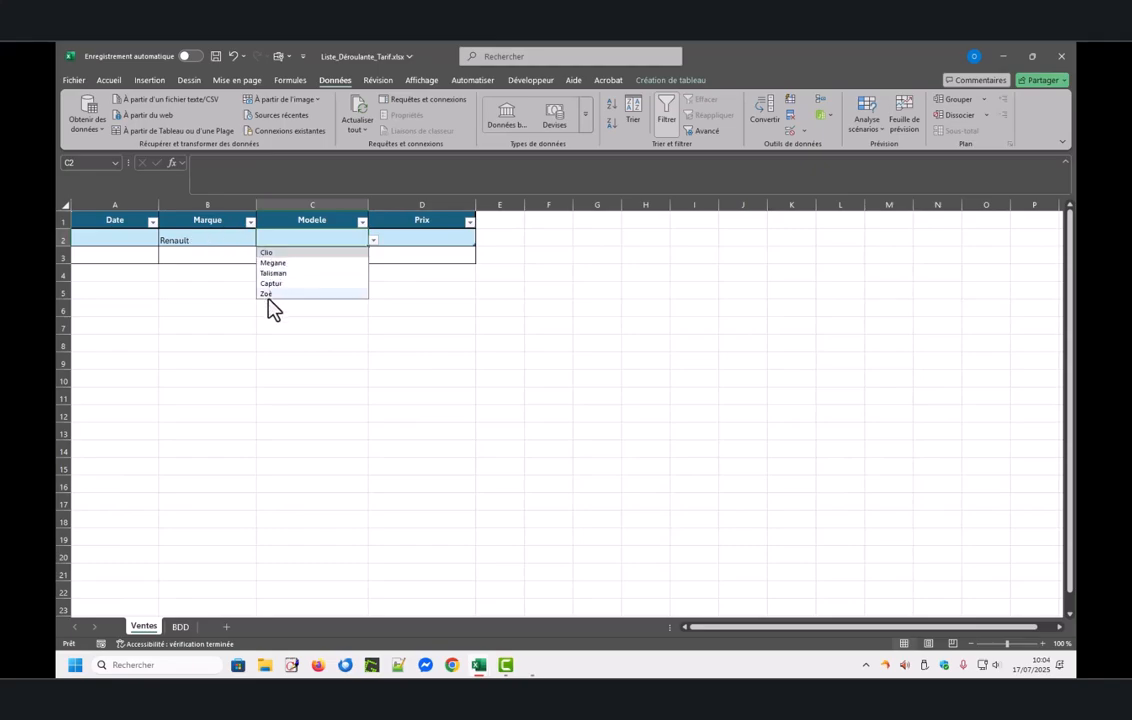
pyautogui.click(222, 238)
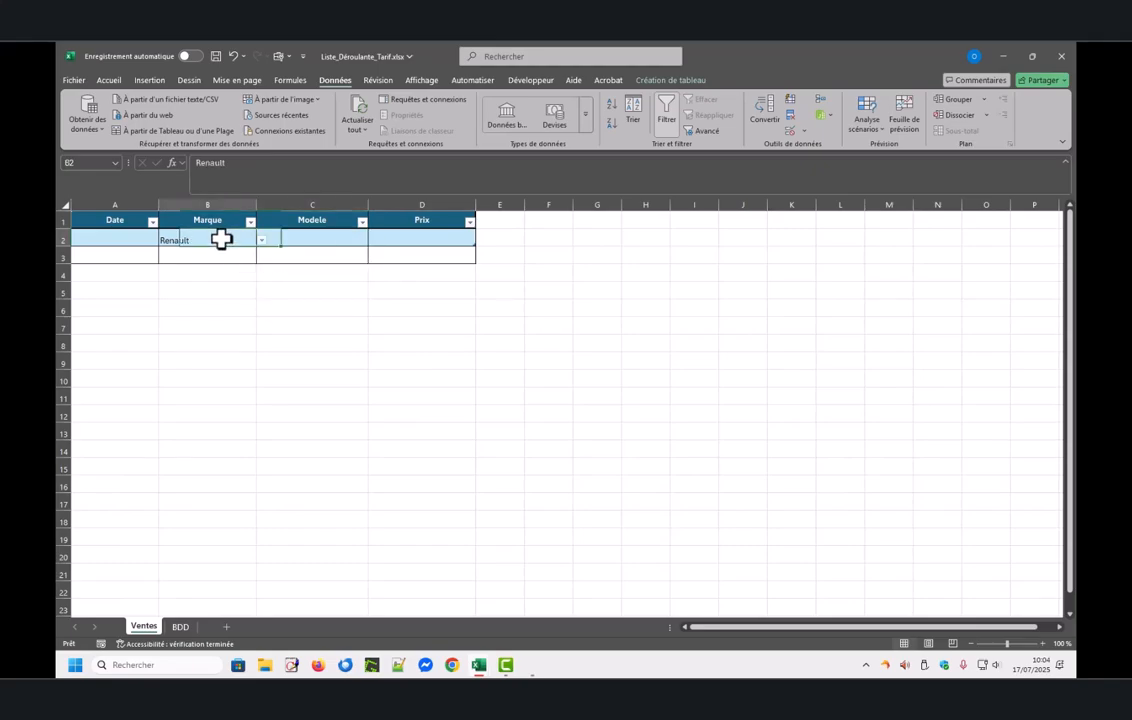
pyautogui.click(261, 240)
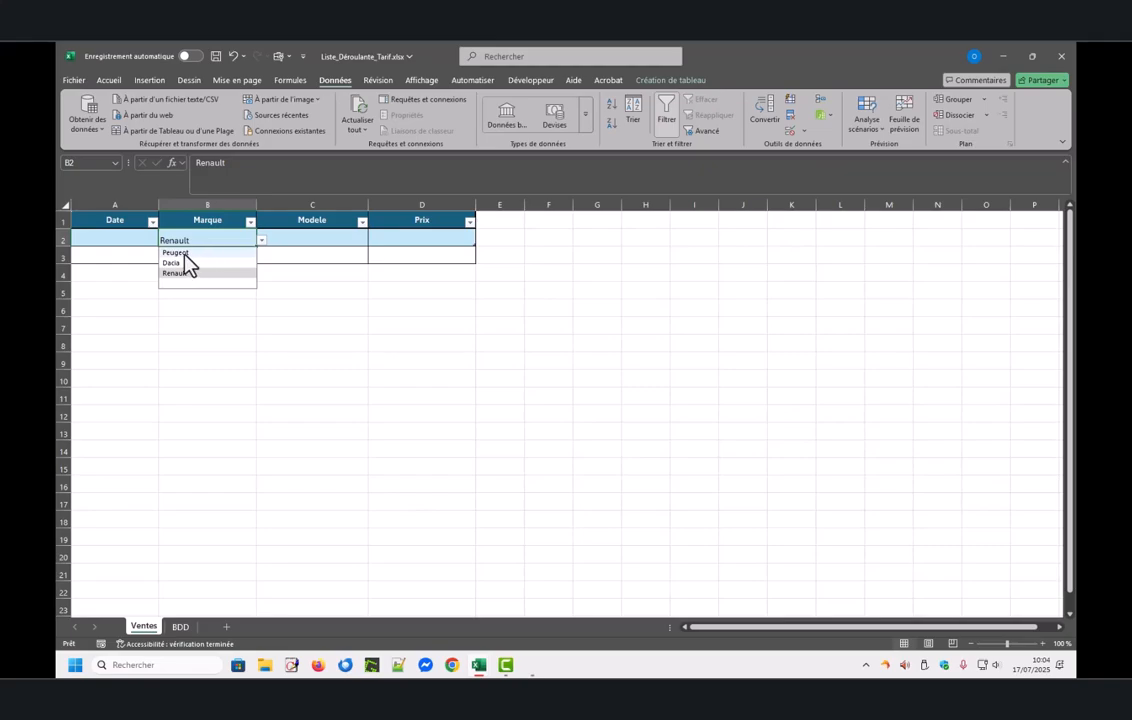
pyautogui.click(183, 254)
pyautogui.click(303, 239)
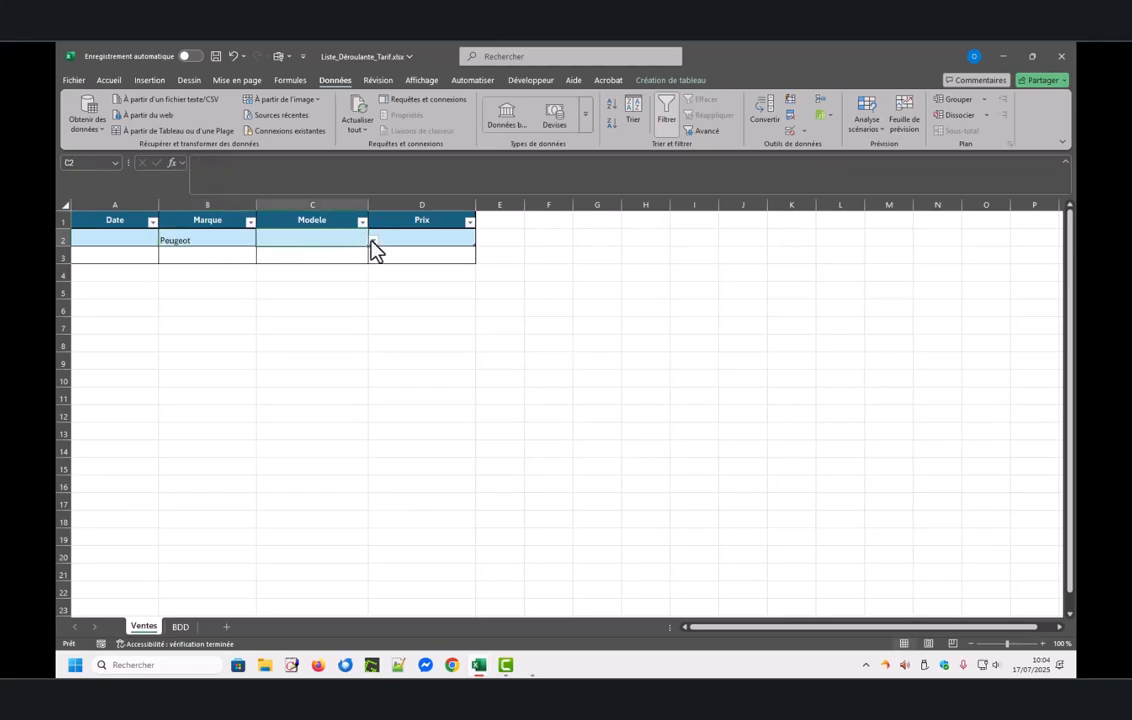
pyautogui.click(373, 241)
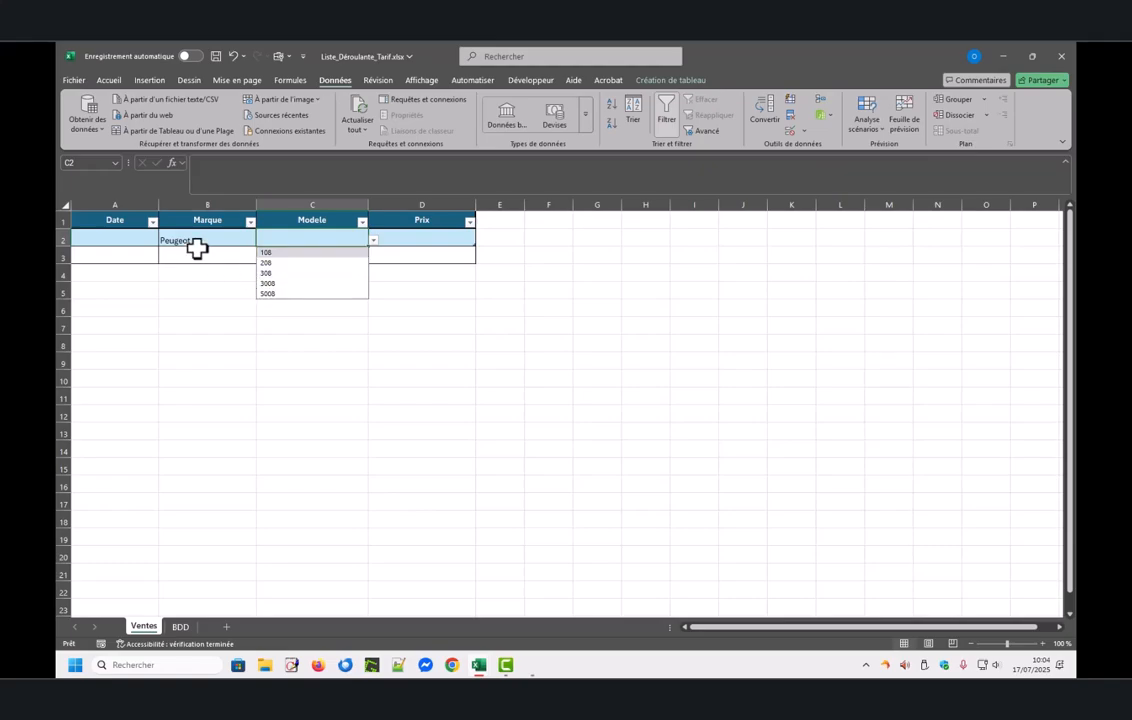
# Step: Choose model 108 from the drop-down list in C2 under Modele
pyautogui.click(197, 255)
pyautogui.click(298, 242)
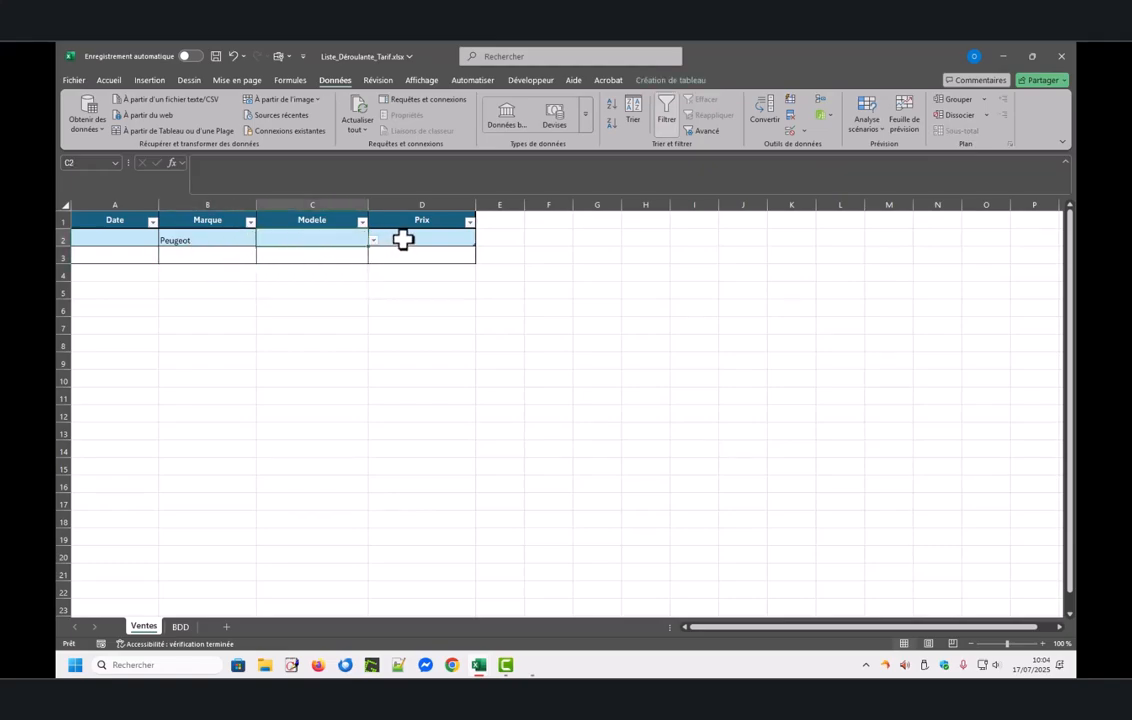
pyautogui.click(405, 240)
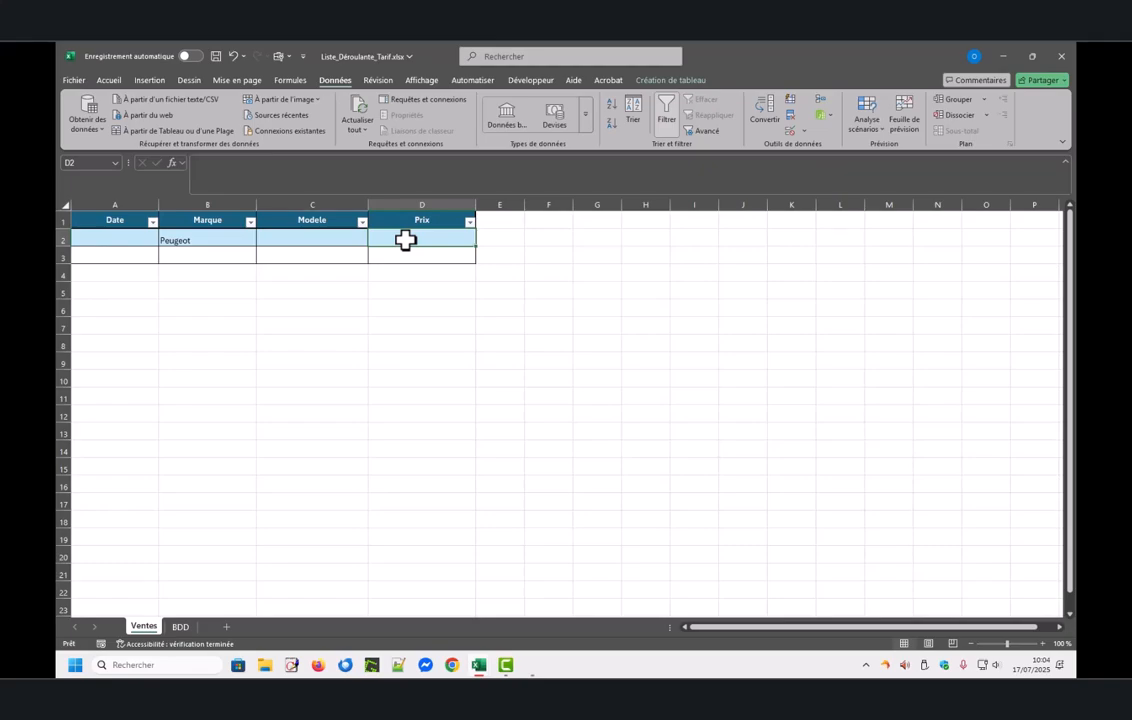
pyautogui.click(313, 242)
pyautogui.click(372, 241)
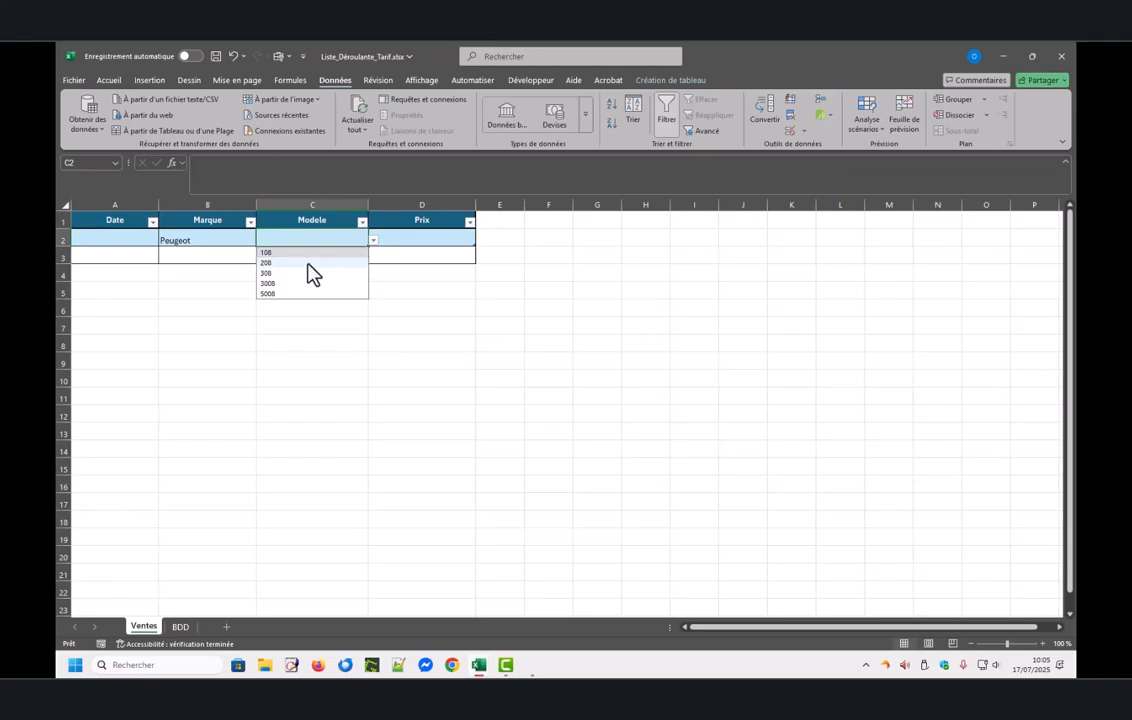
pyautogui.click(300, 253)
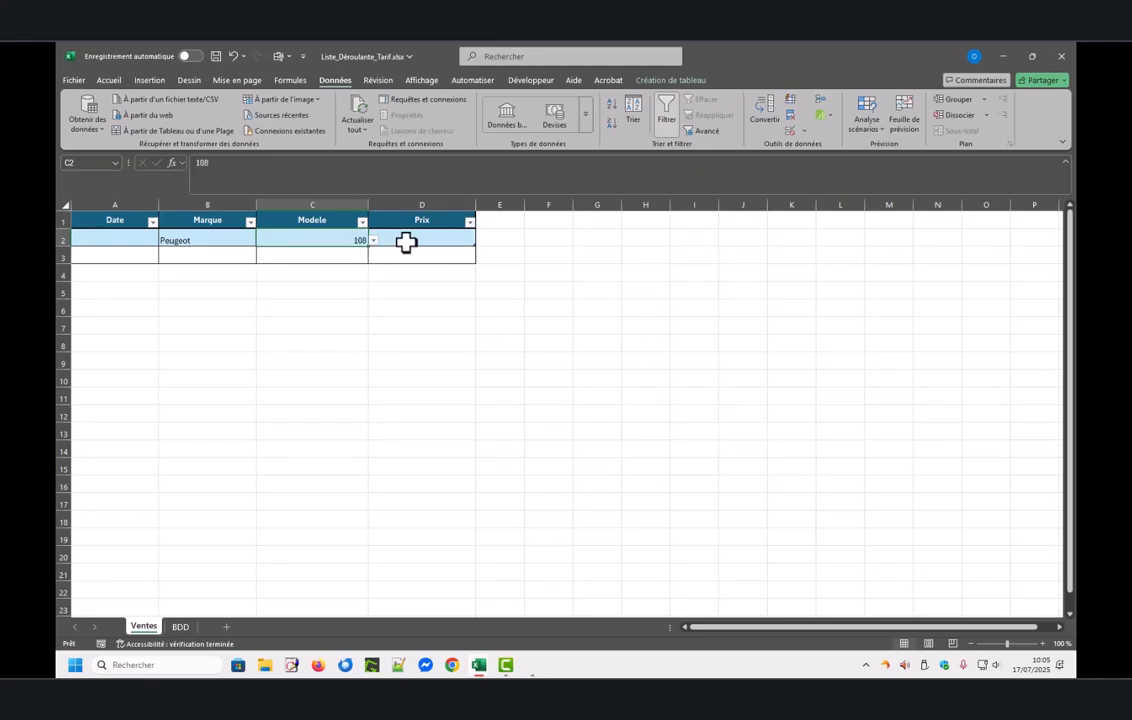
pyautogui.click(395, 238)
pyautogui.click(203, 165)
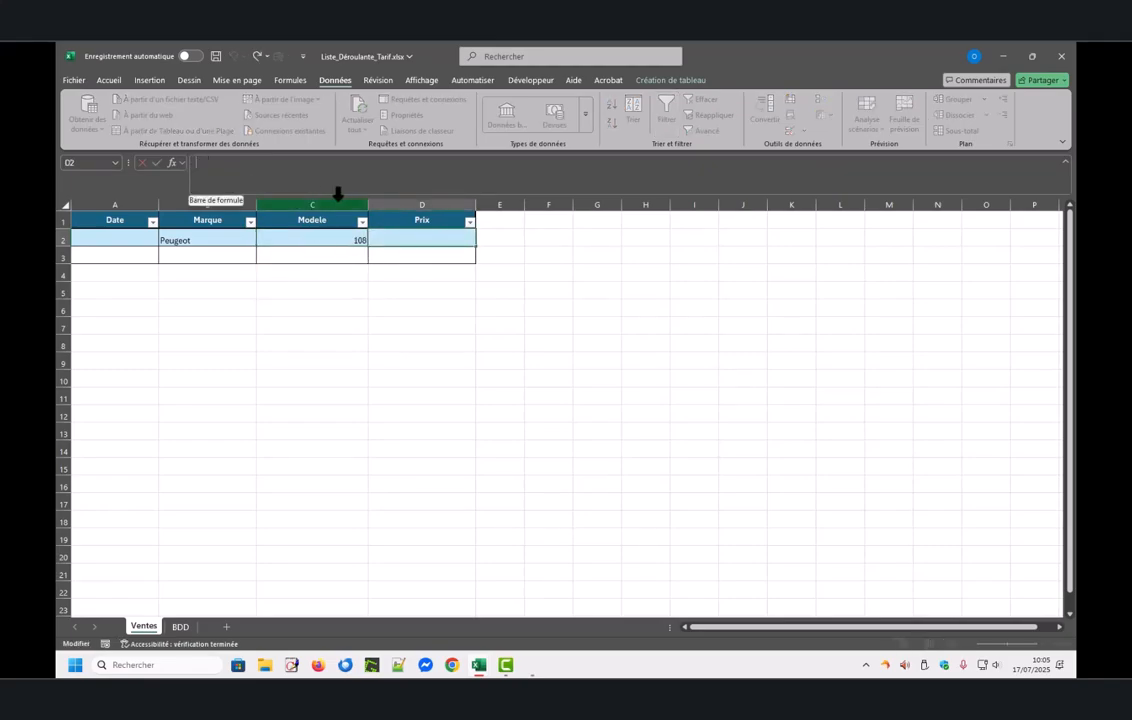
pyautogui.write('=')
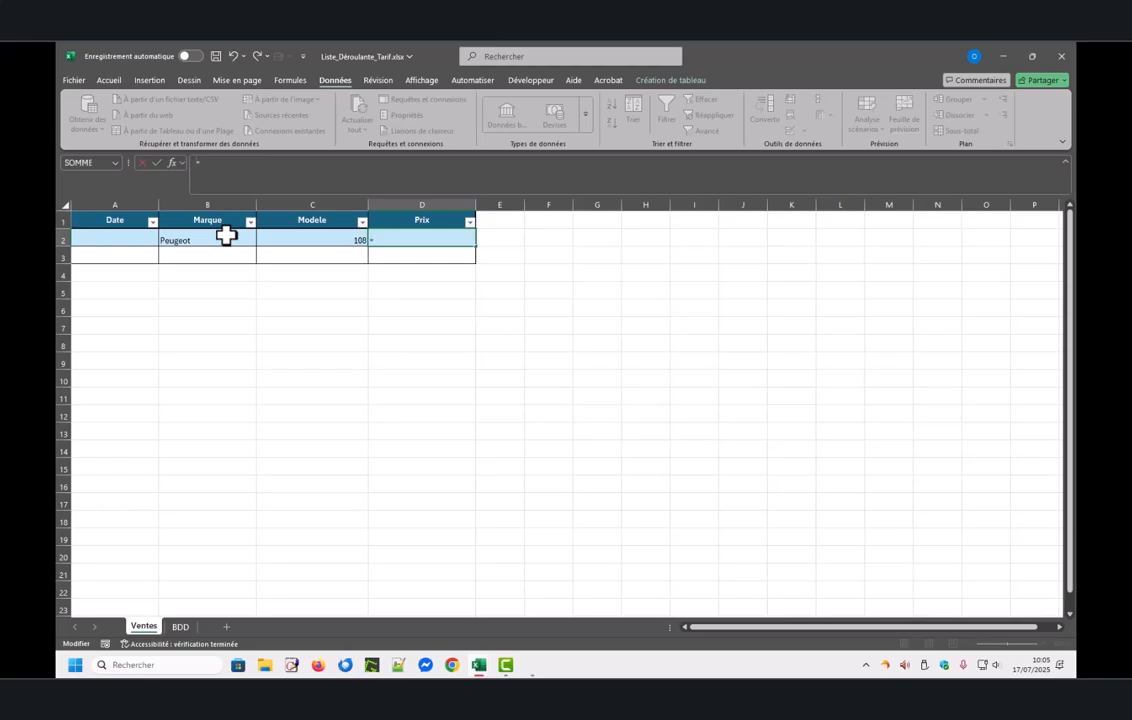
pyautogui.write('si')
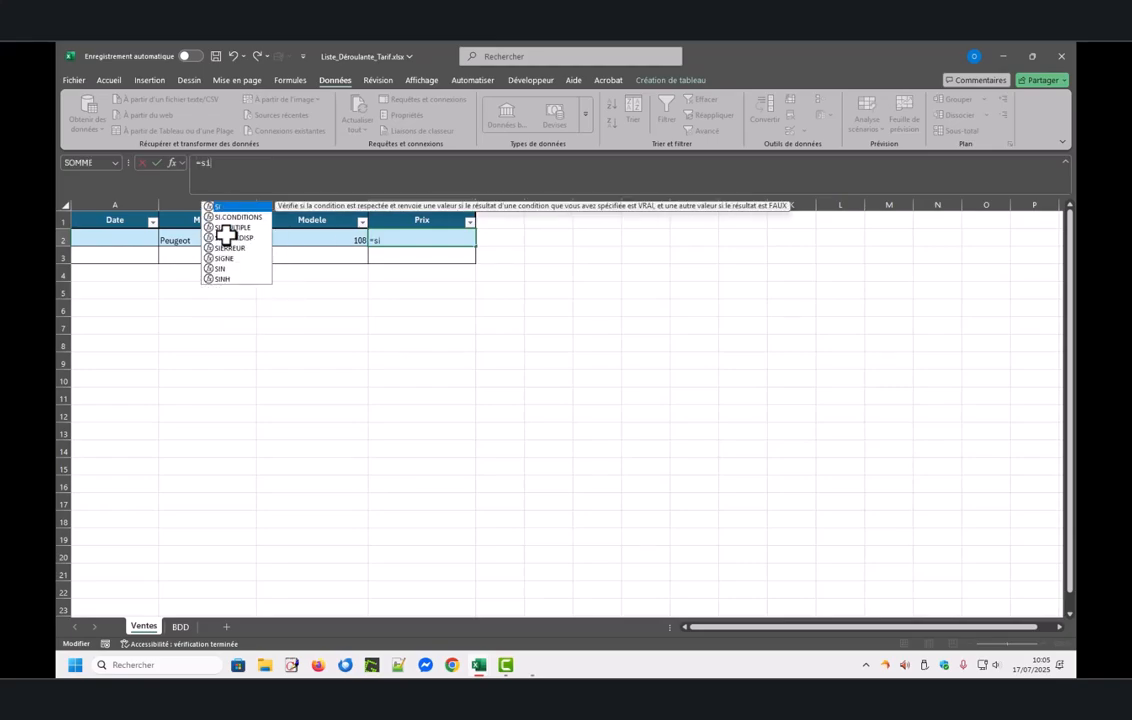
pyautogui.write('(')
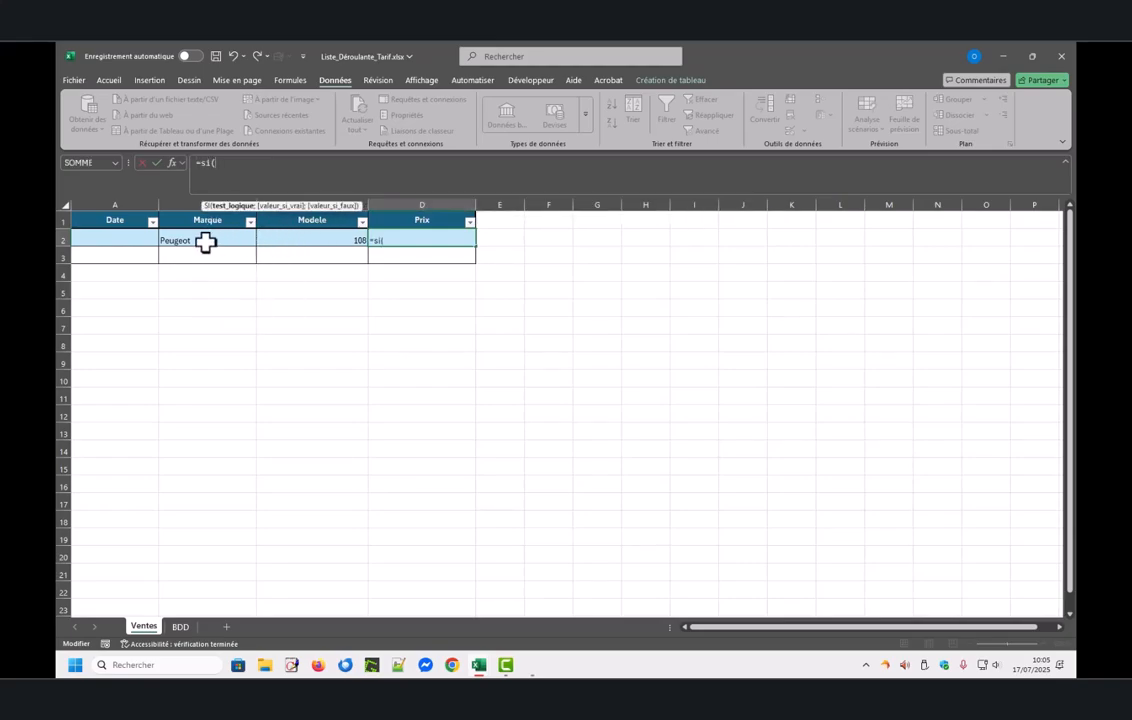
pyautogui.click(191, 240)
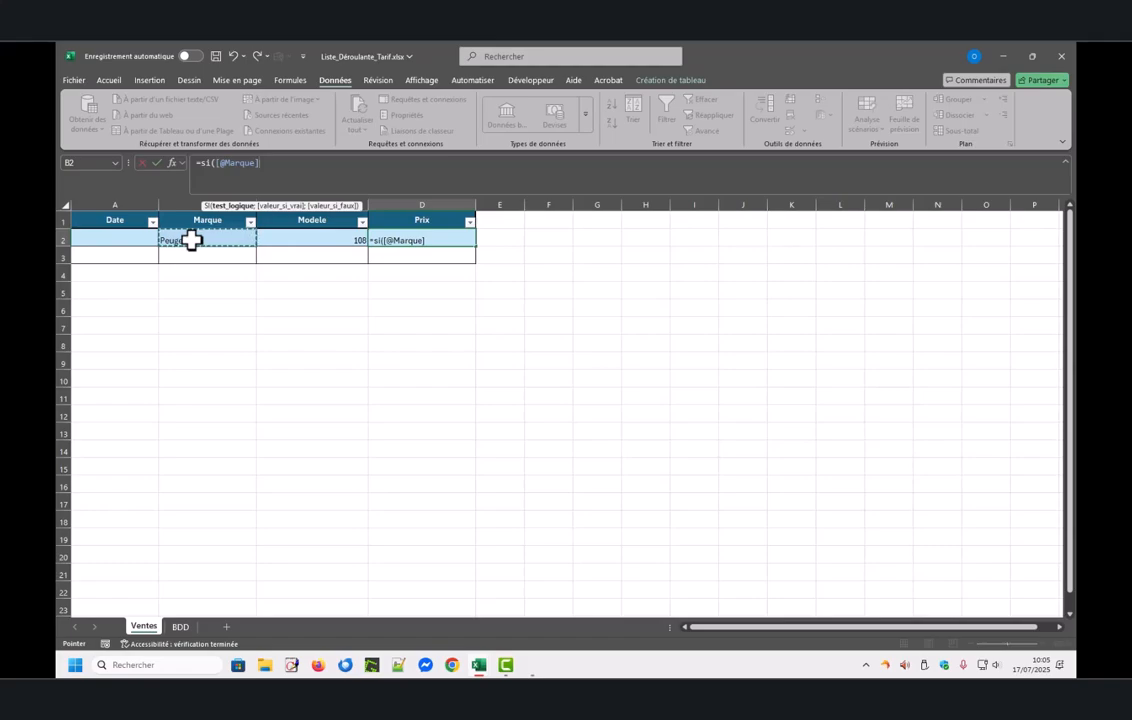
pyautogui.write('="Peu')
pyautogui.write('geot"')
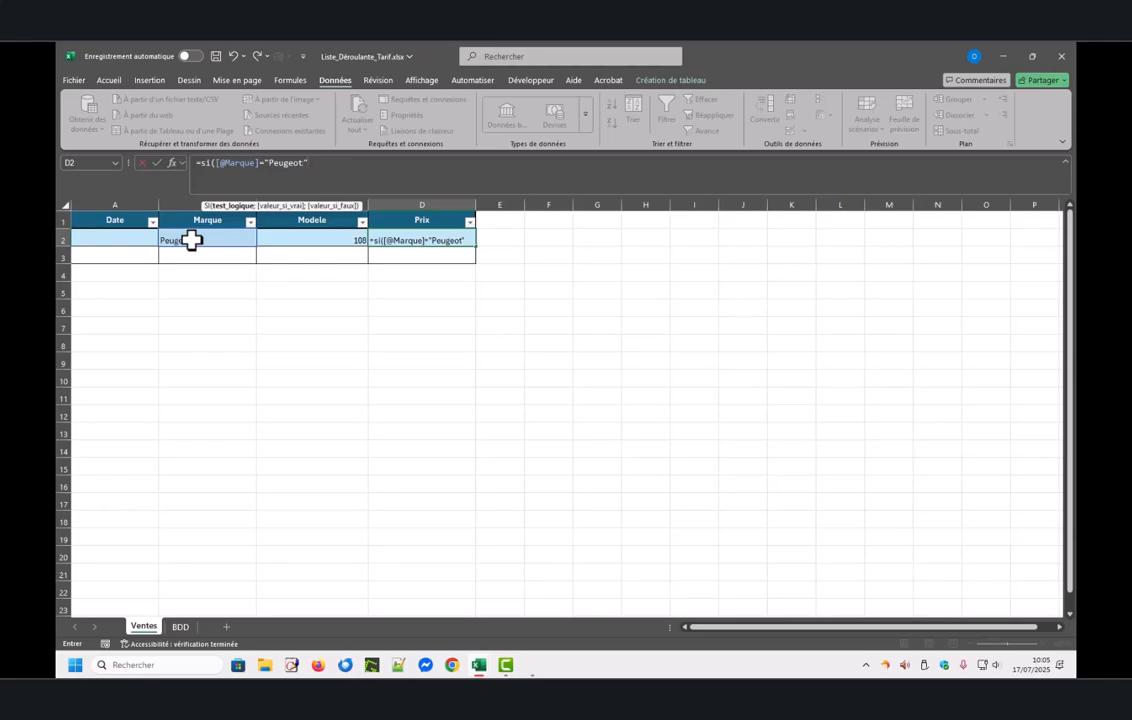
pyautogui.write(';')
pyautogui.write('Re')
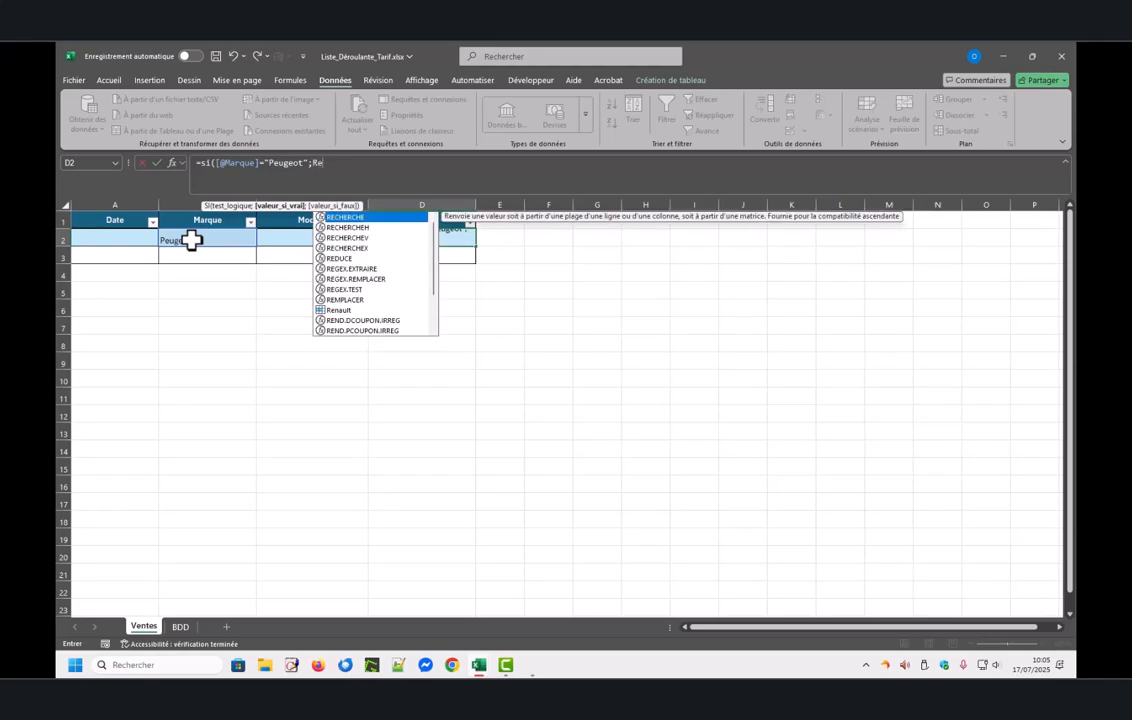
pyautogui.write('cherchex')
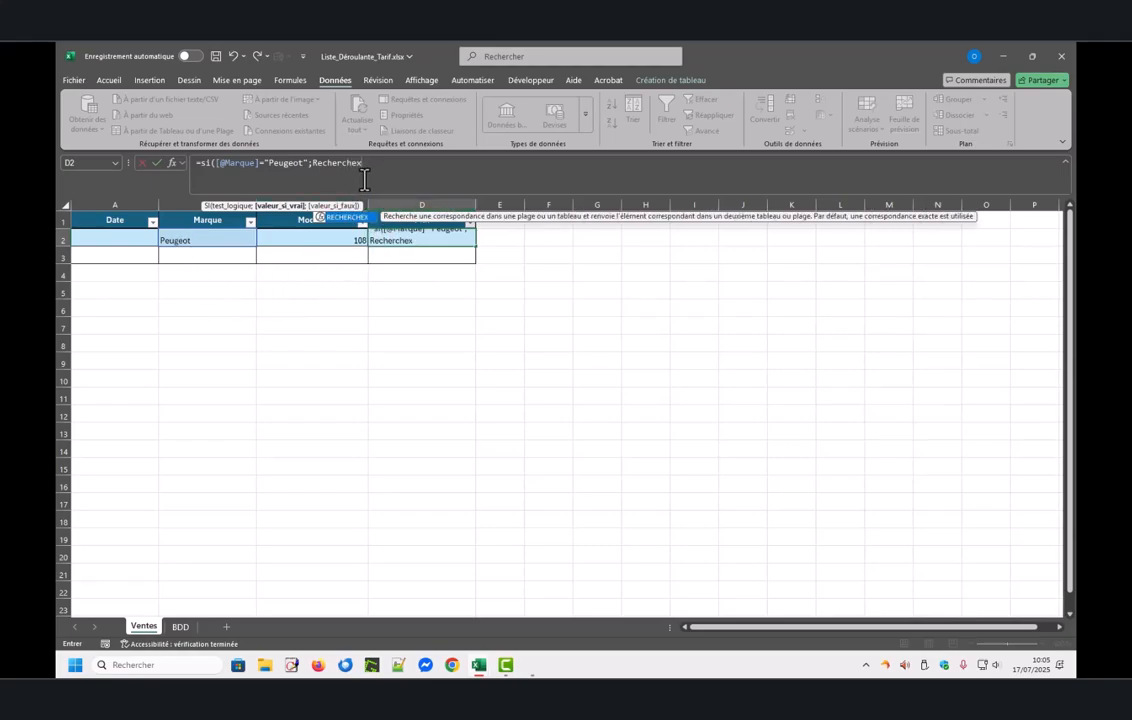
pyautogui.write('(')
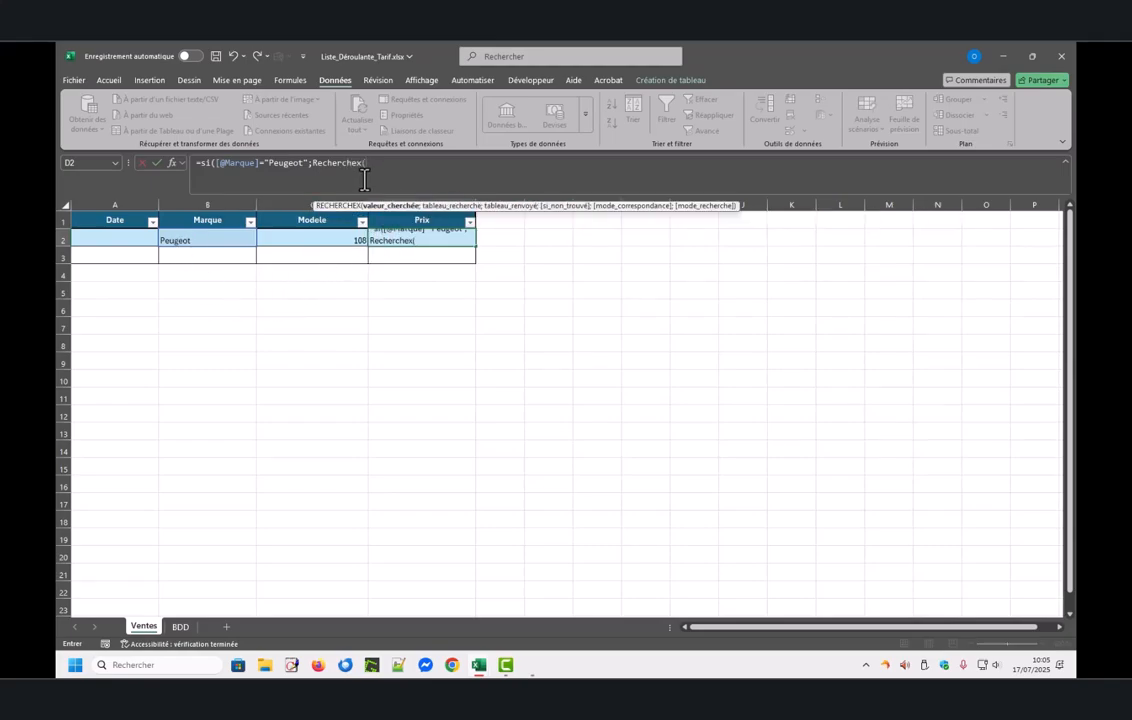
pyautogui.click(306, 235)
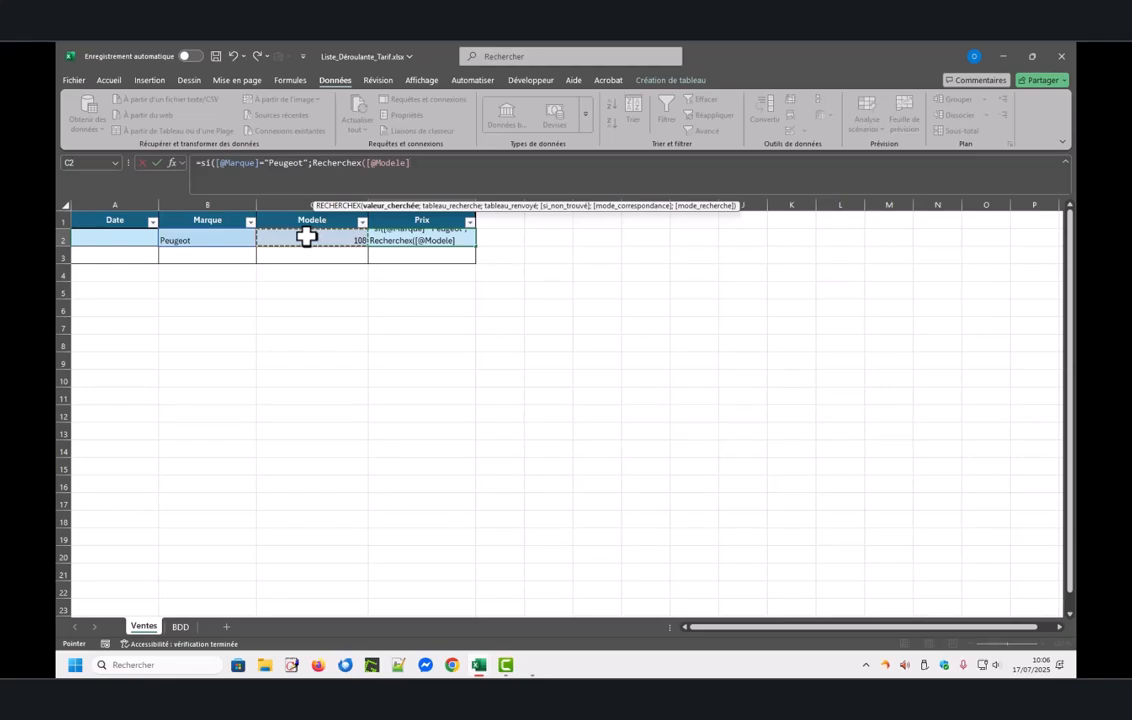
pyautogui.write(';')
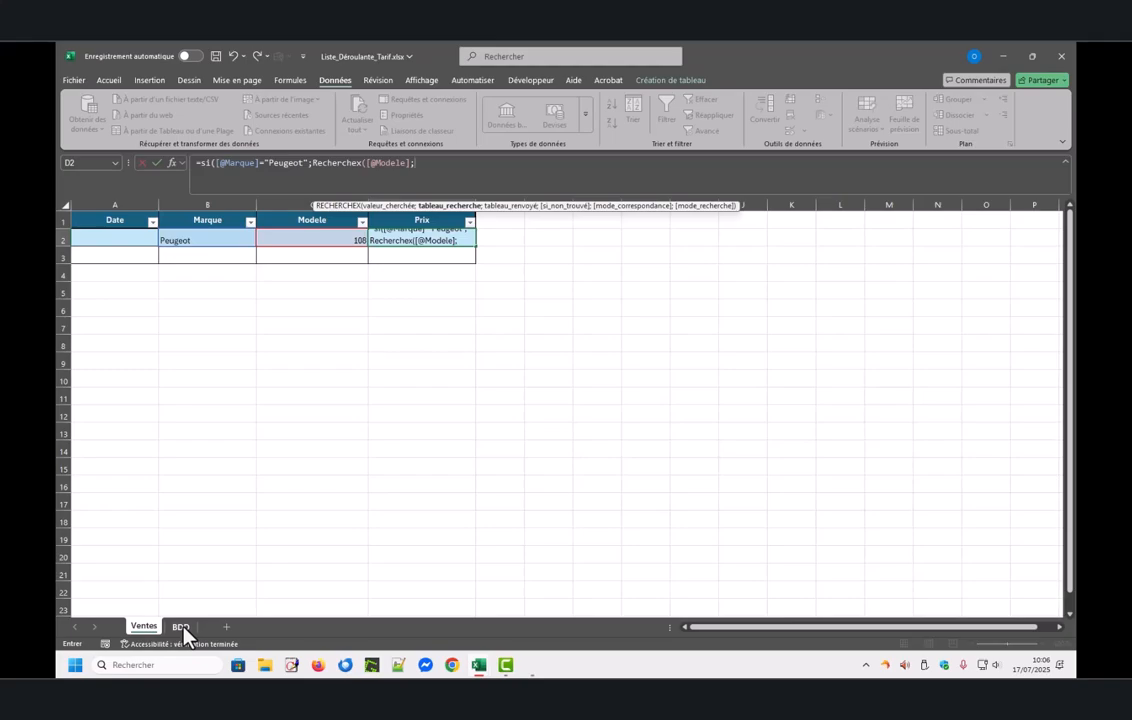
# Step: Complete the Peugeot lookup with BDD!B:B as search column, BDD!C:C as return column and 0 if not found
pyautogui.click(181, 627)
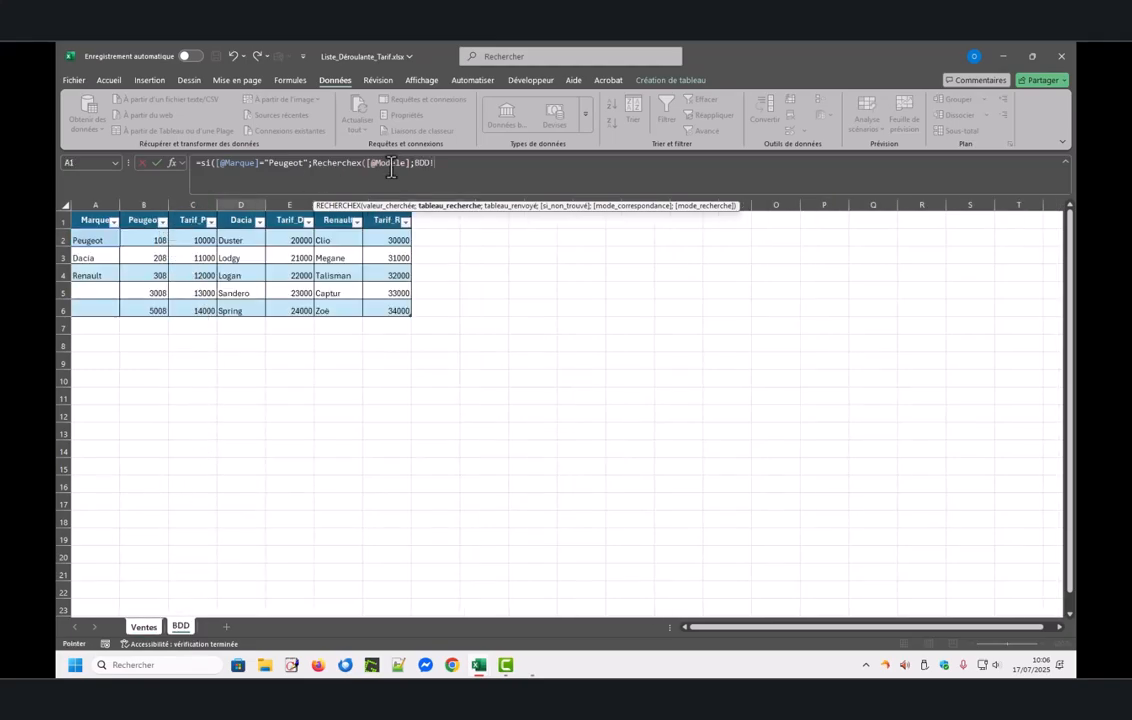
pyautogui.click(151, 205)
pyautogui.click(153, 205)
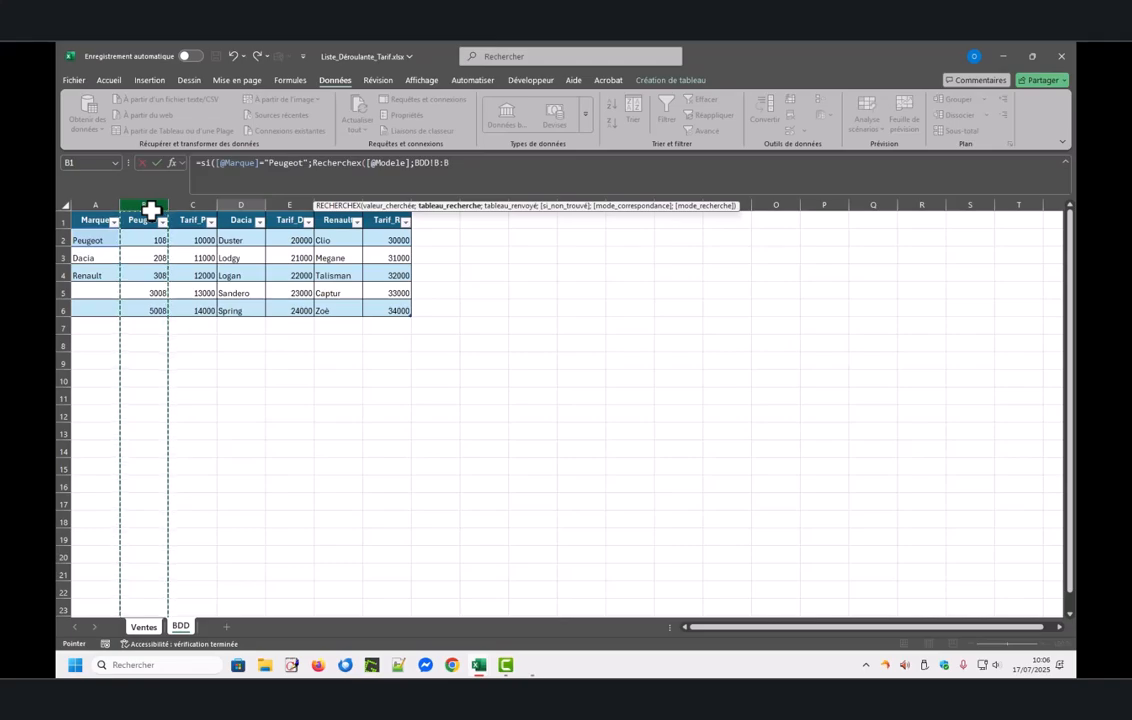
pyautogui.write(';')
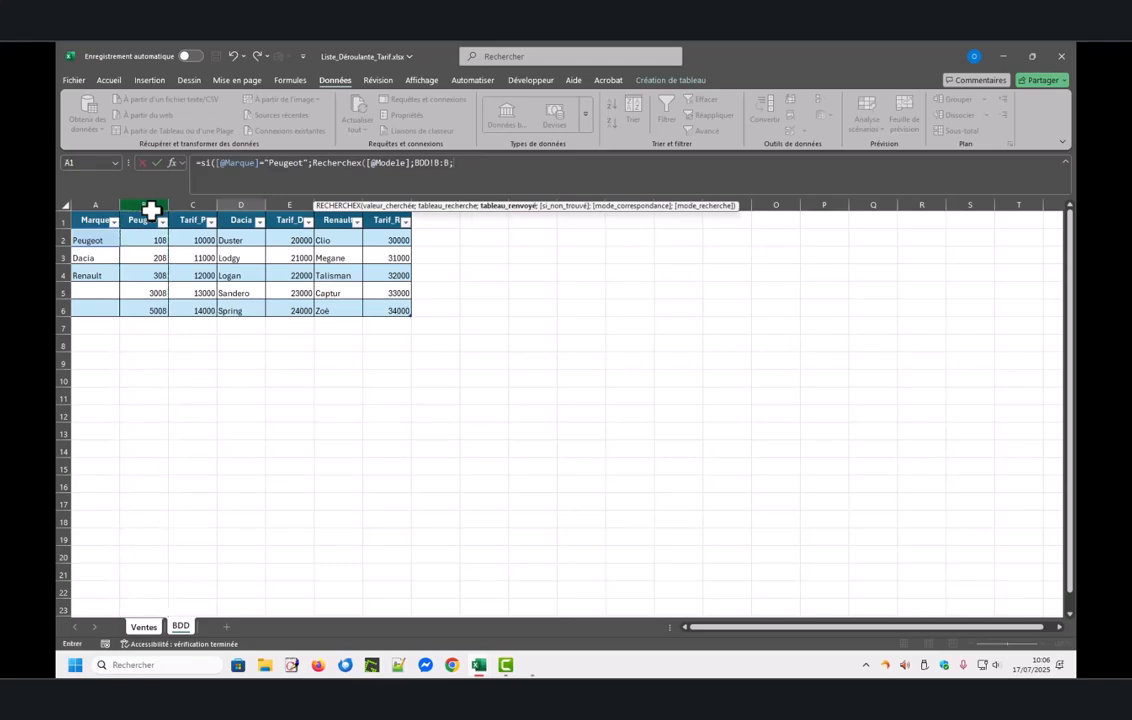
pyautogui.click(203, 203)
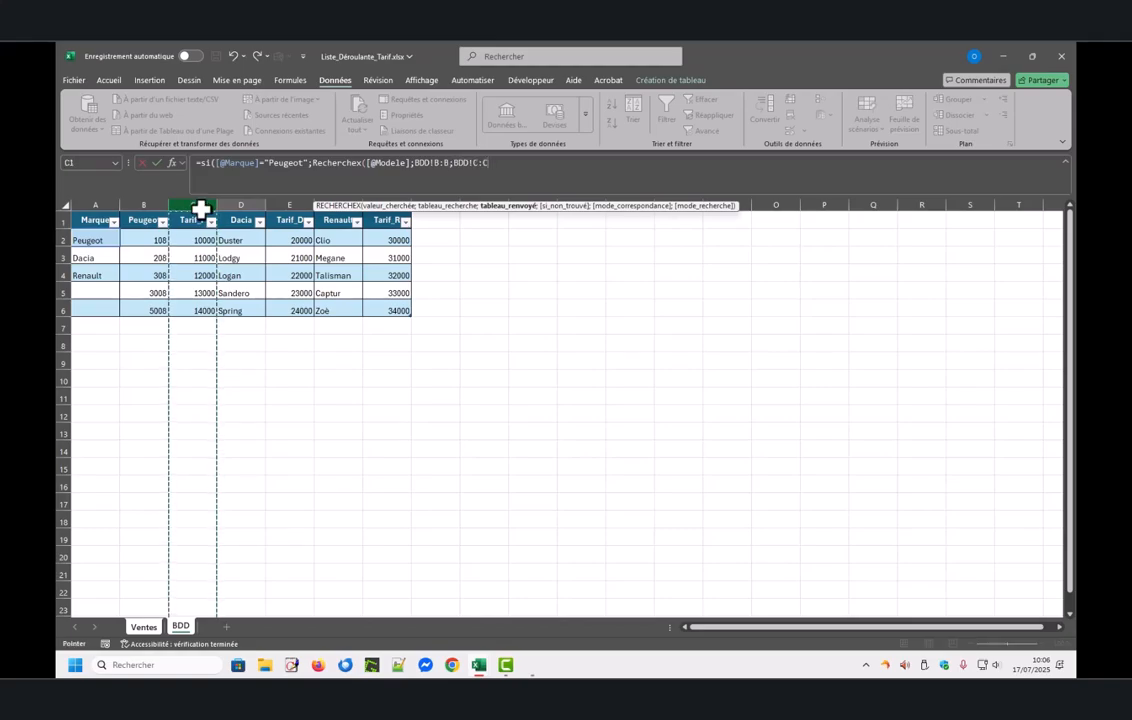
pyautogui.write(';')
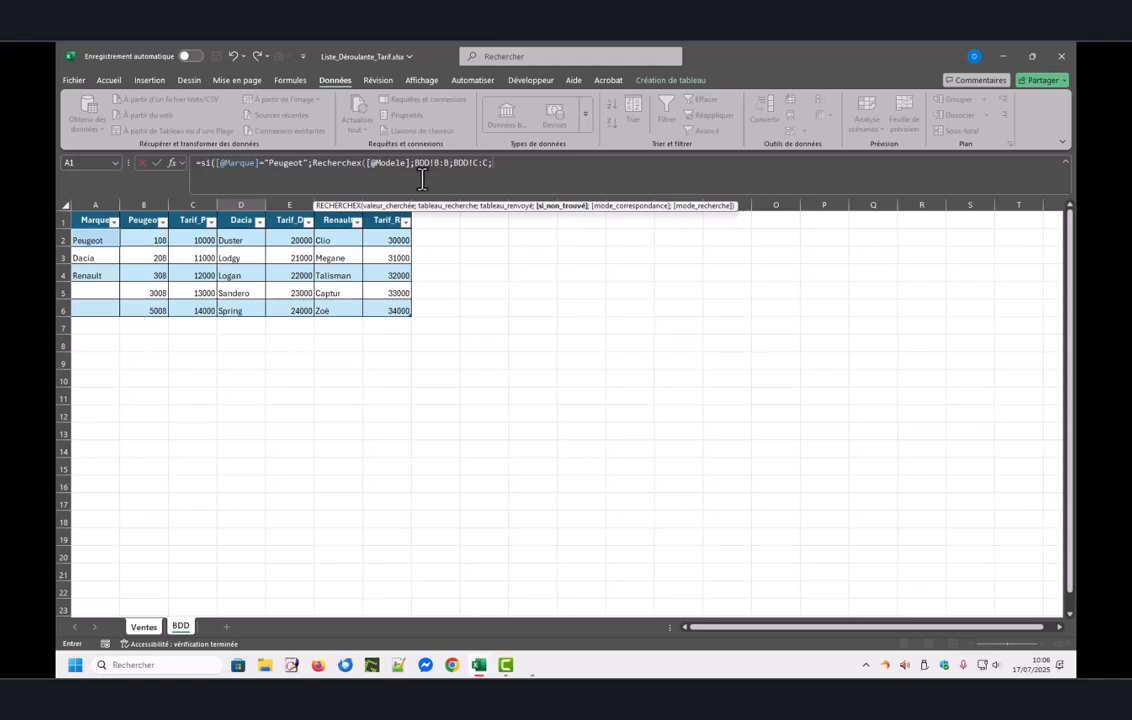
pyautogui.write('0)')
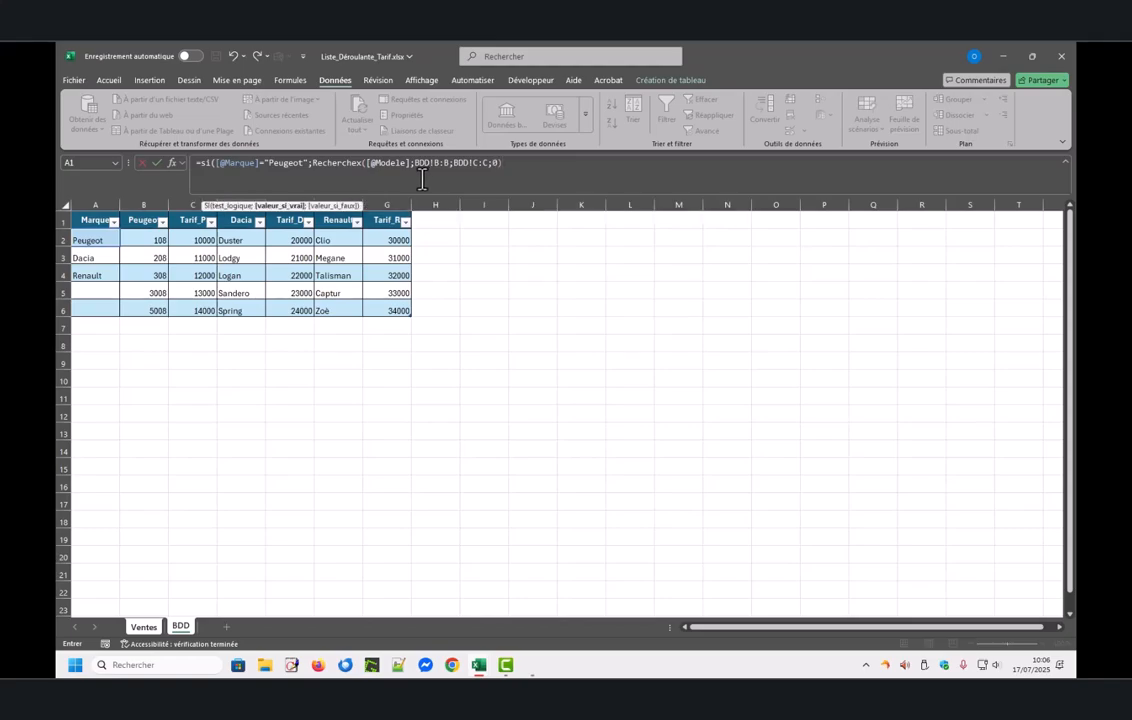
pyautogui.write(';')
pyautogui.write('si')
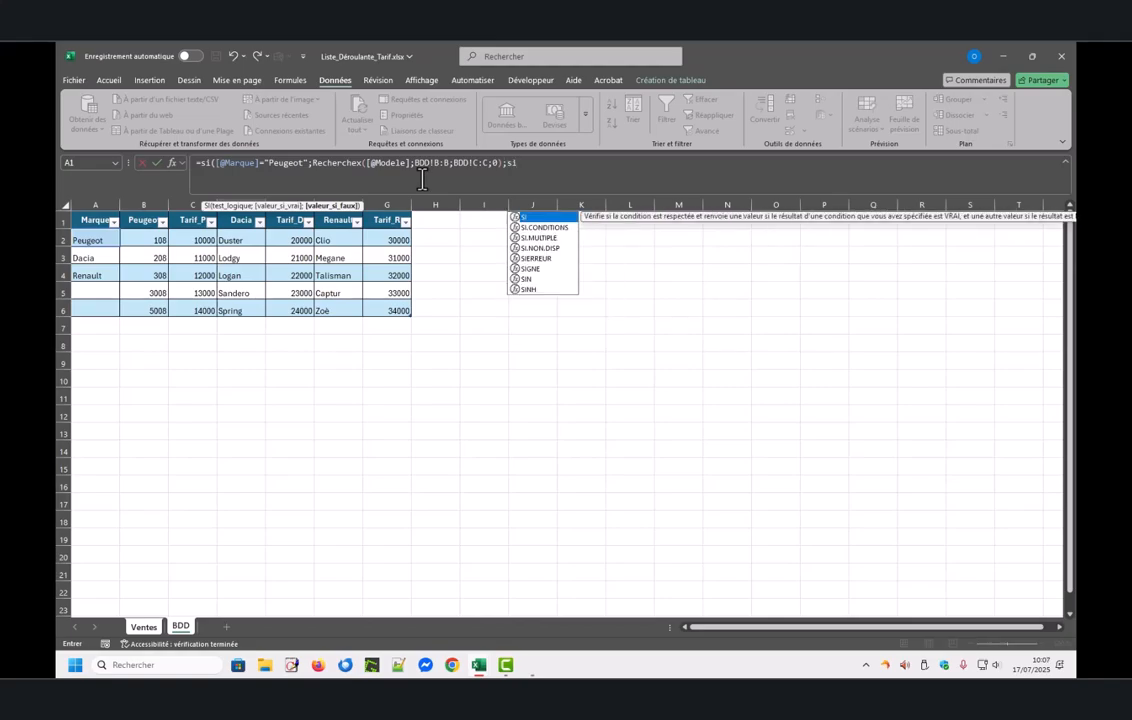
pyautogui.write('(')
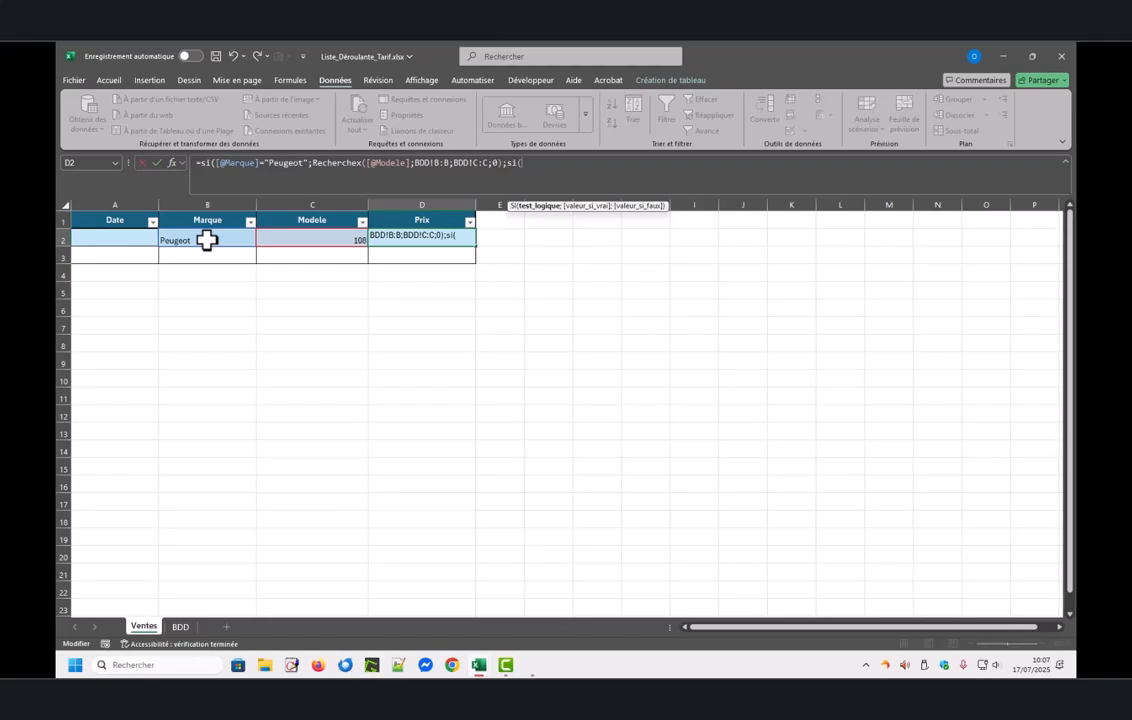
pyautogui.click(206, 240)
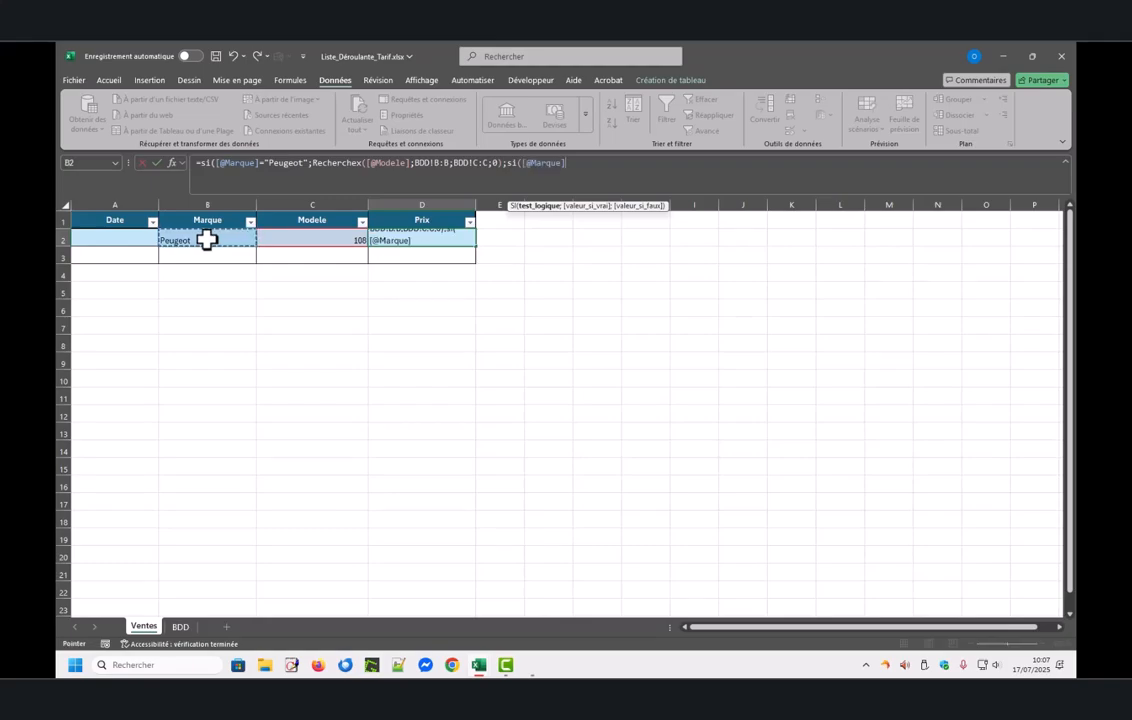
pyautogui.write('=')
pyautogui.write('"Daci')
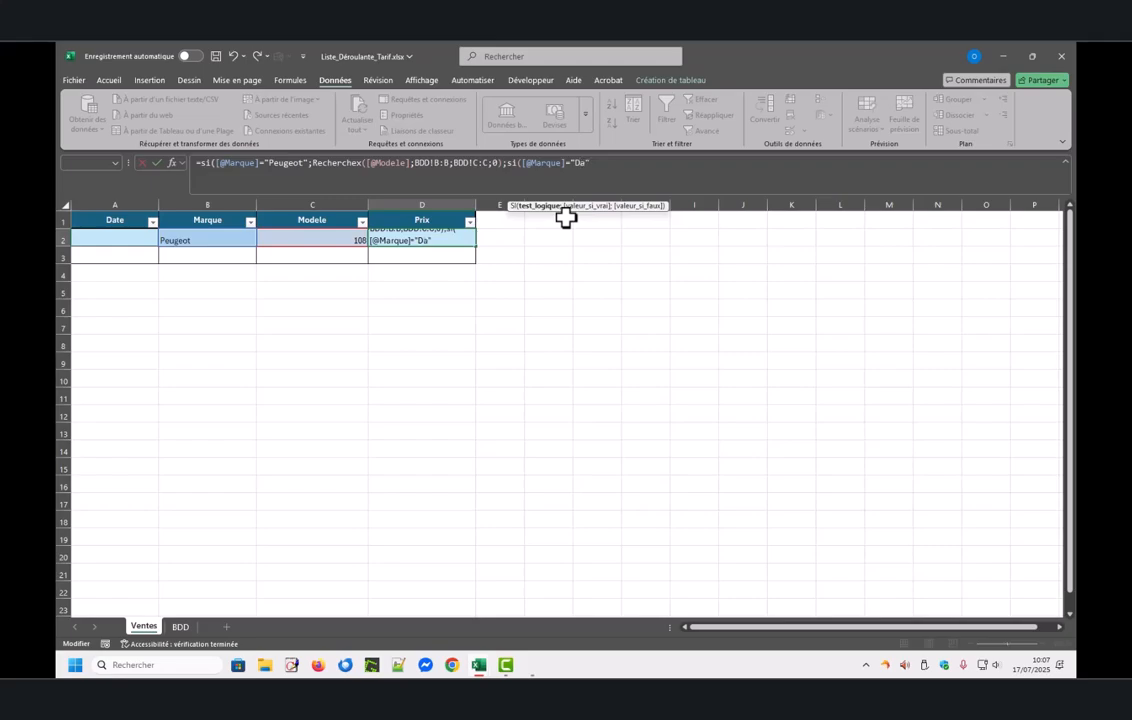
pyautogui.write('a";')
pyautogui.write('reche')
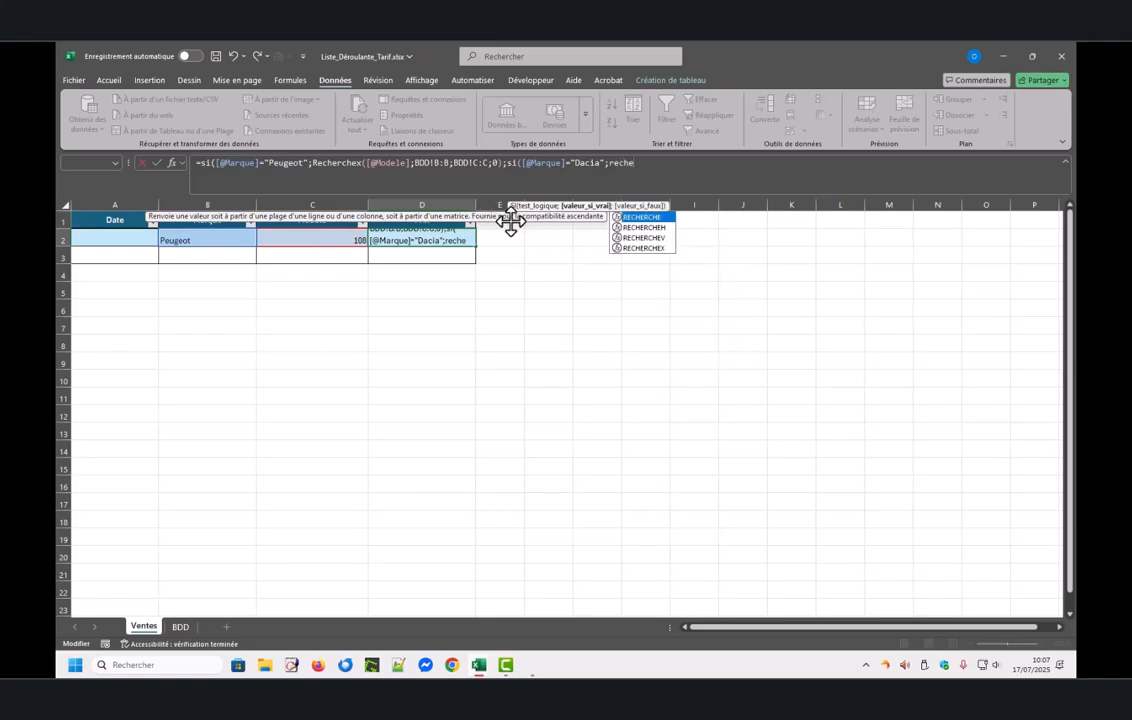
pyautogui.doubleClick(645, 247)
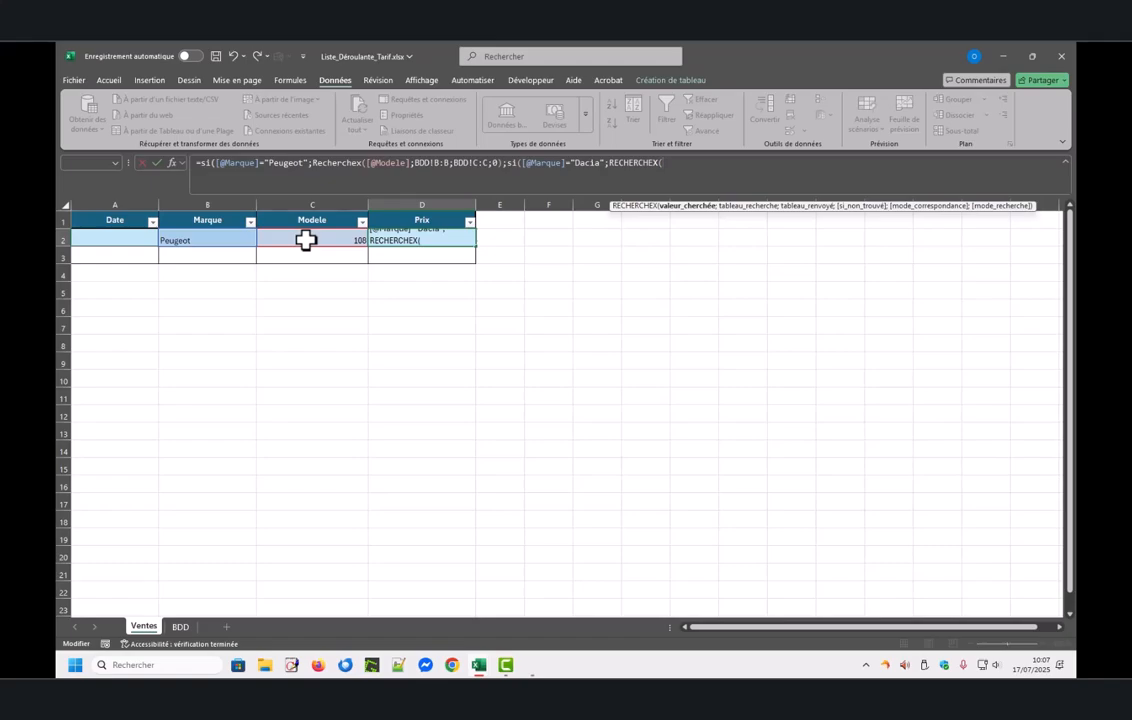
pyautogui.click(306, 240)
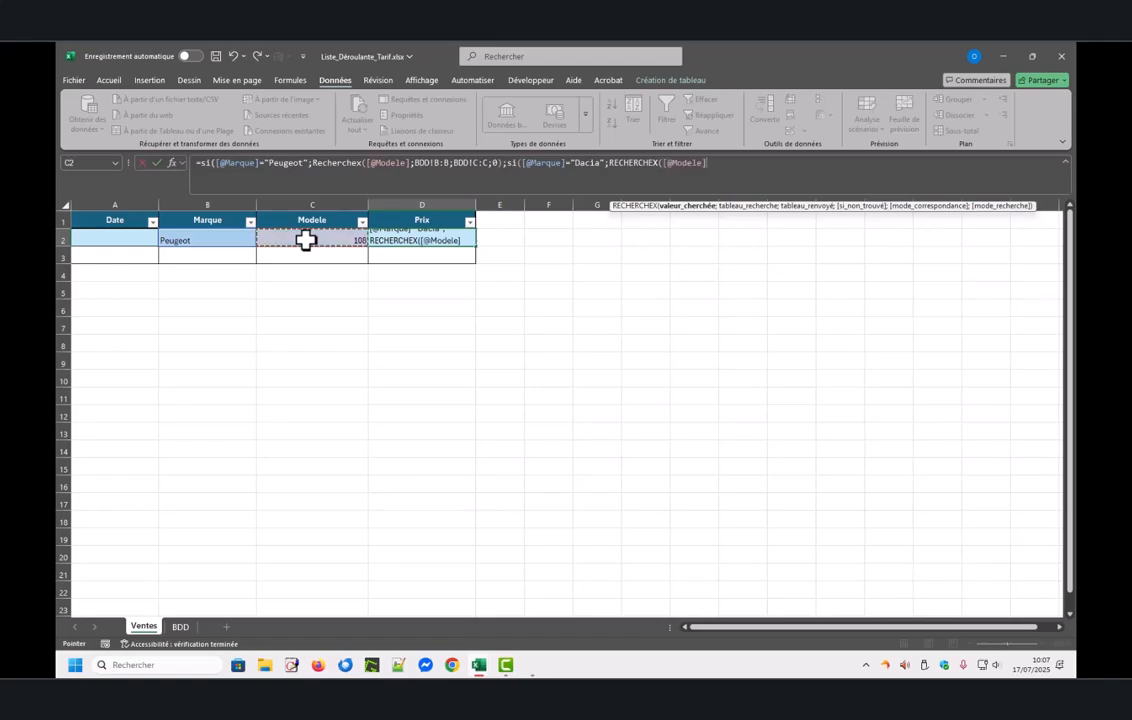
pyautogui.write(';')
# Step: Complete the Dacia lookup with BDD!D:D as search column, BDD!E:E as return column and 0 if not found
pyautogui.click(181, 627)
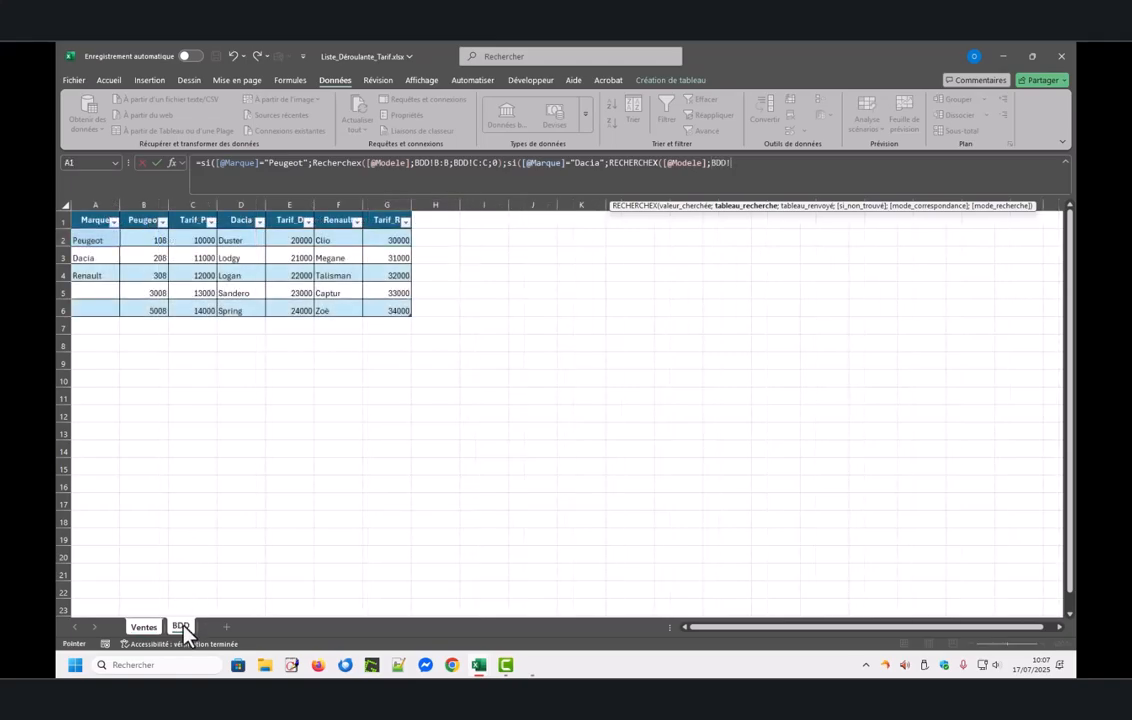
pyautogui.click(239, 204)
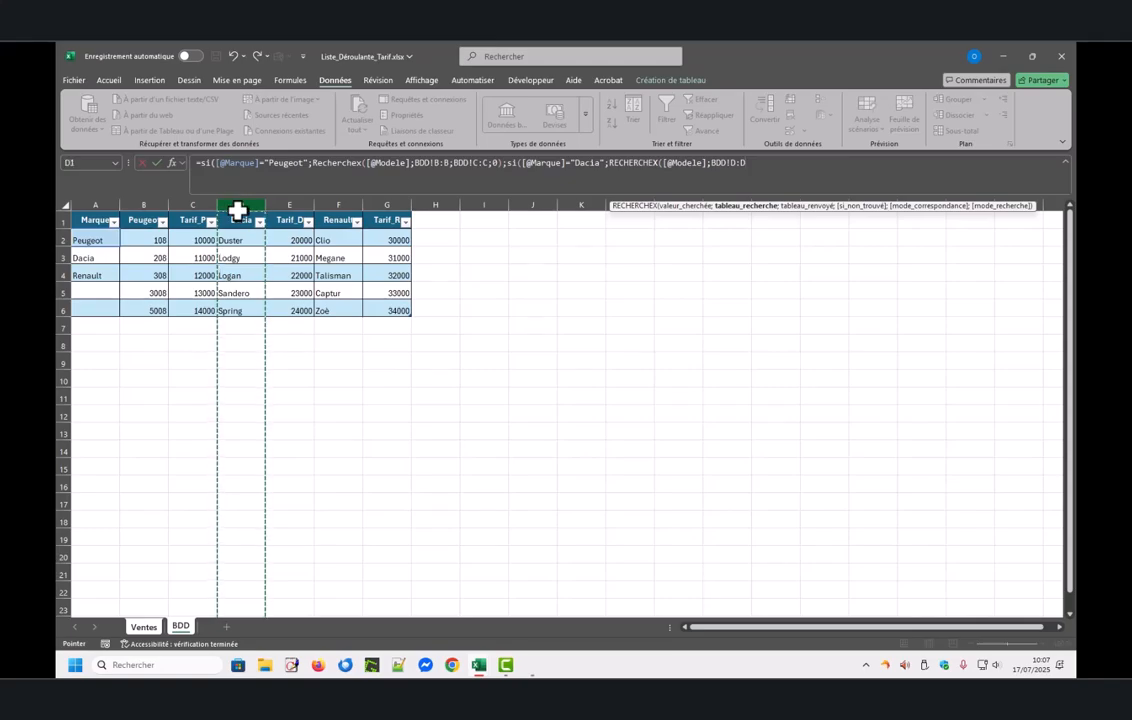
pyautogui.write(';')
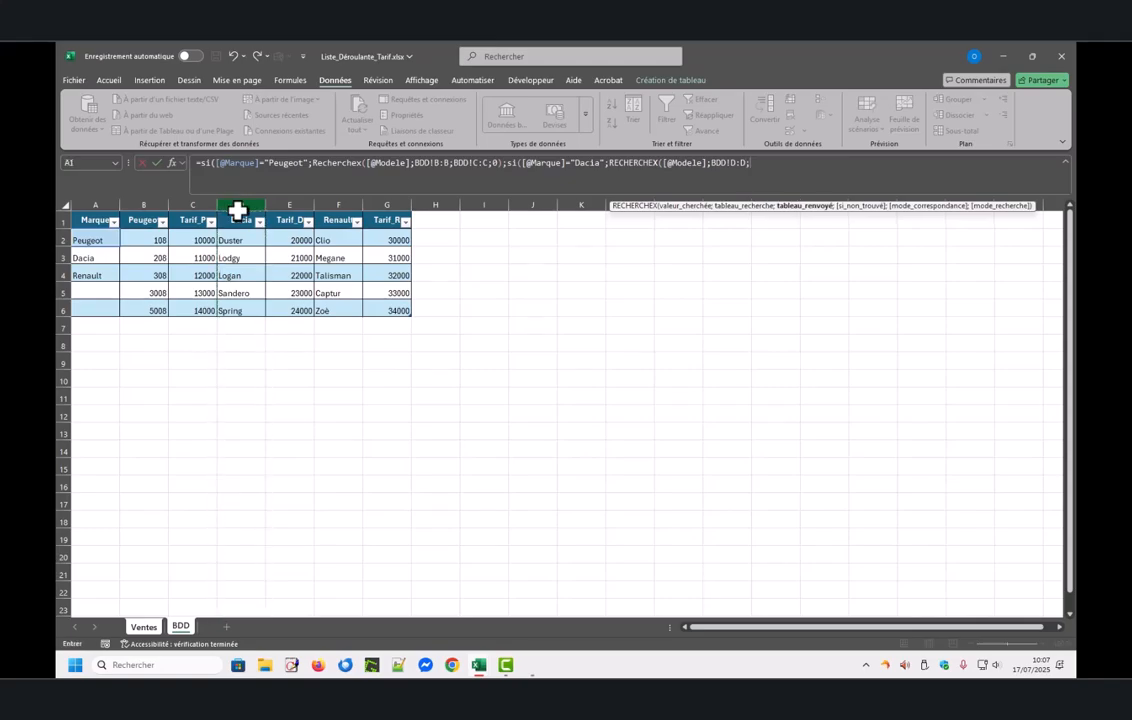
pyautogui.click(294, 203)
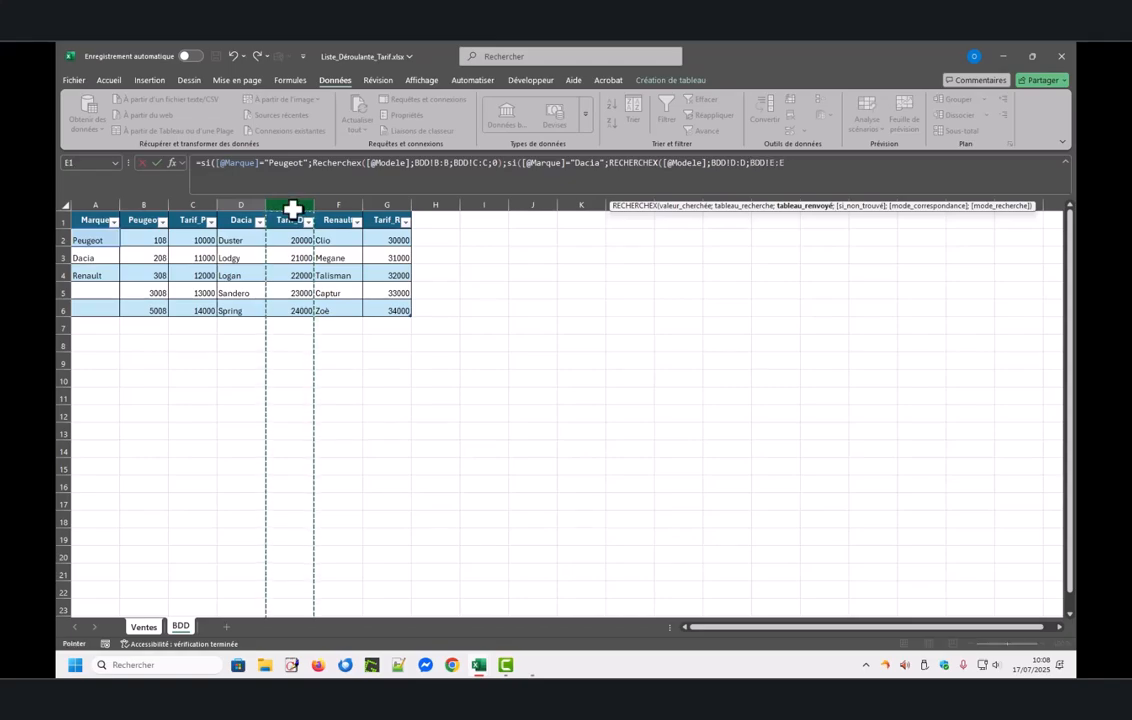
pyautogui.write(';')
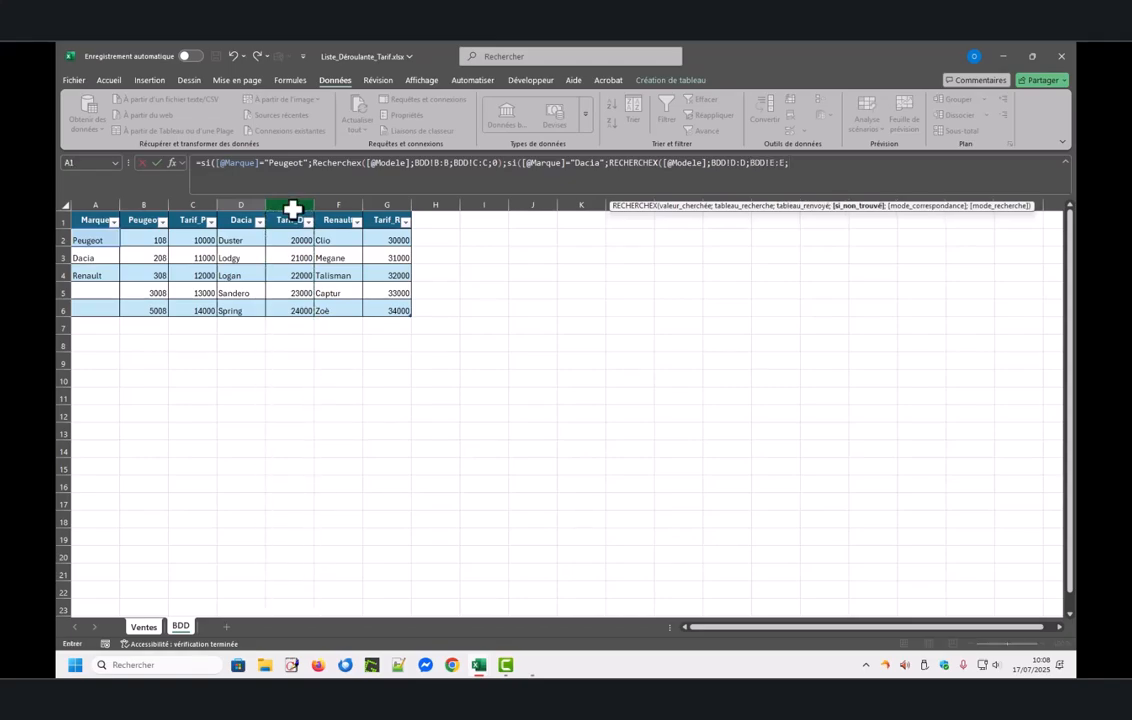
pyautogui.write('0)')
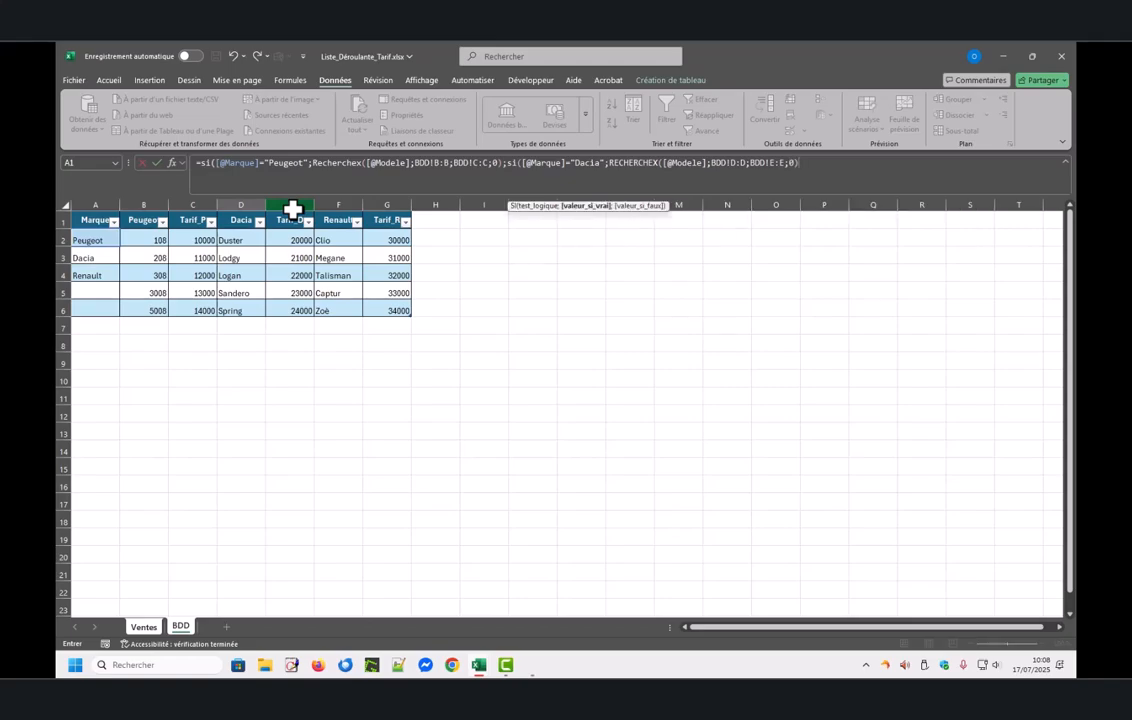
pyautogui.write(';si')
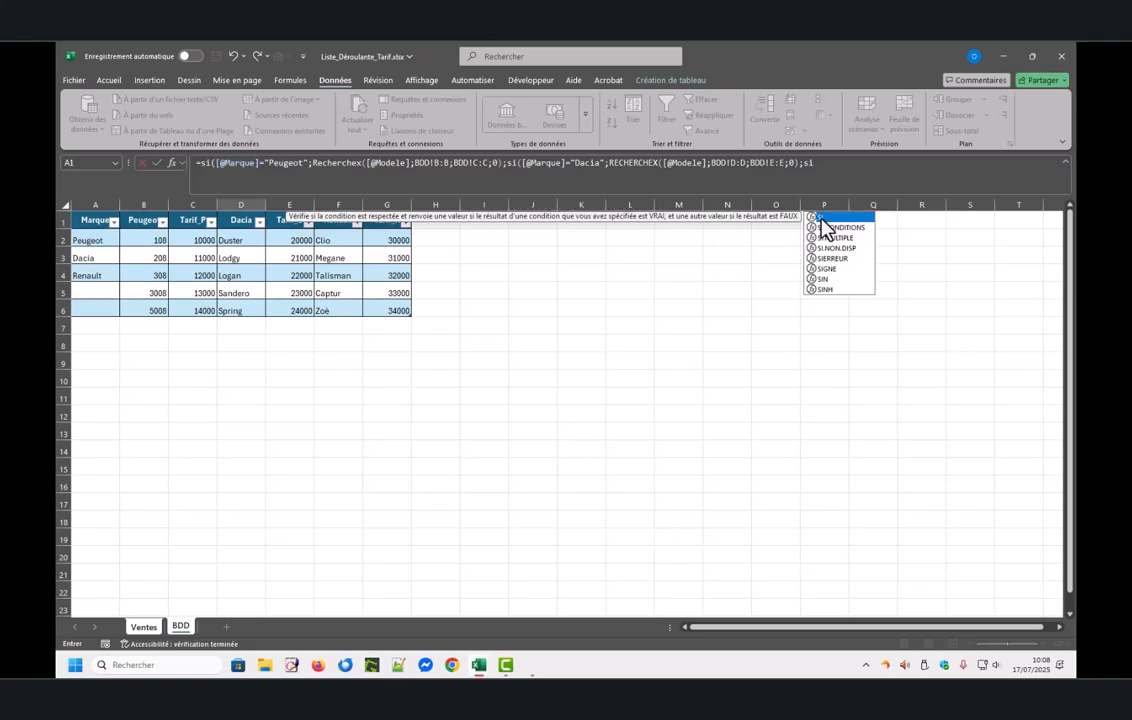
pyautogui.press('Tab')
pyautogui.click(143, 626)
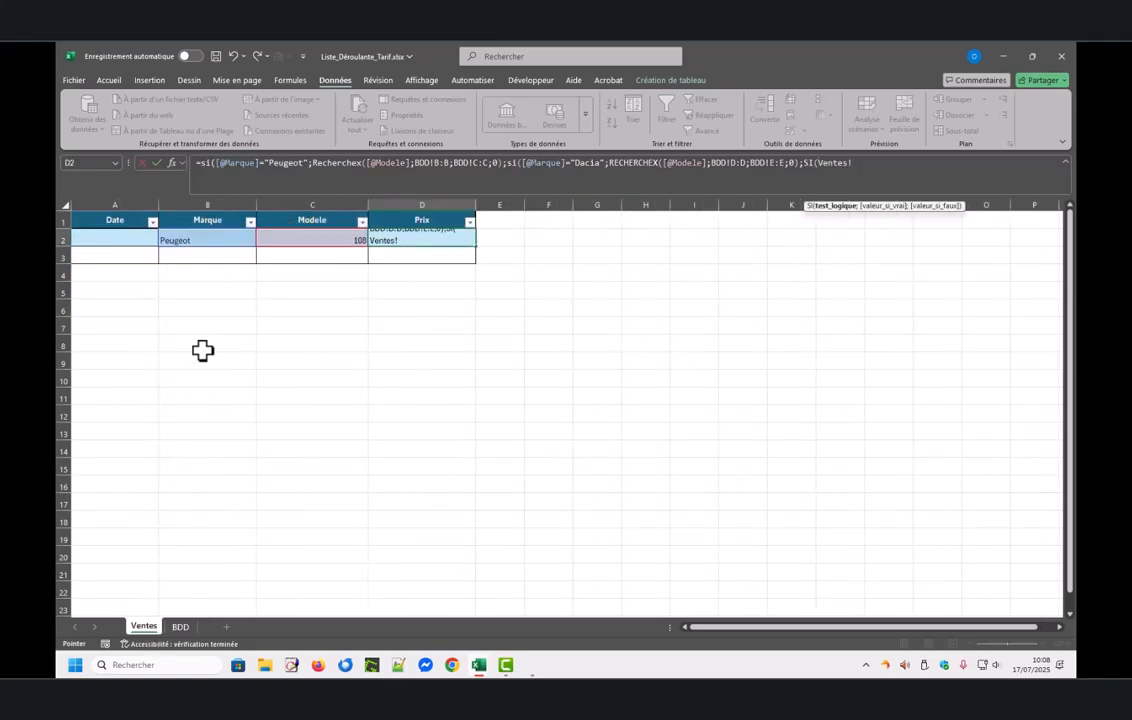
pyautogui.click(940, 172)
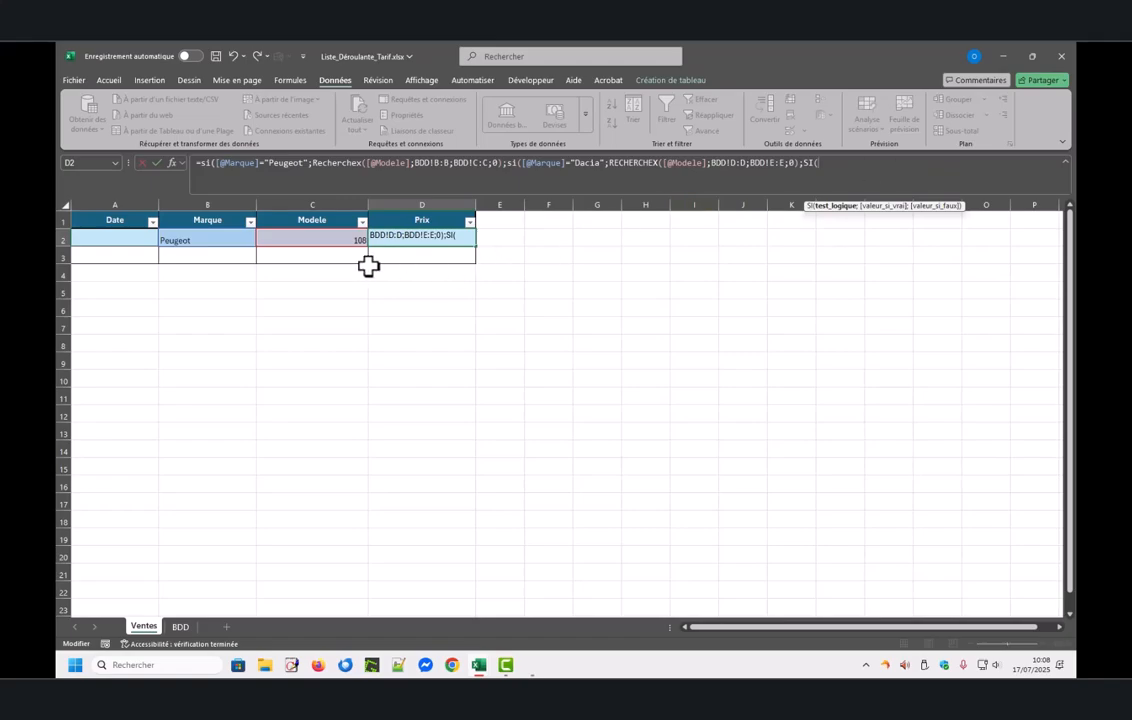
pyautogui.click(212, 243)
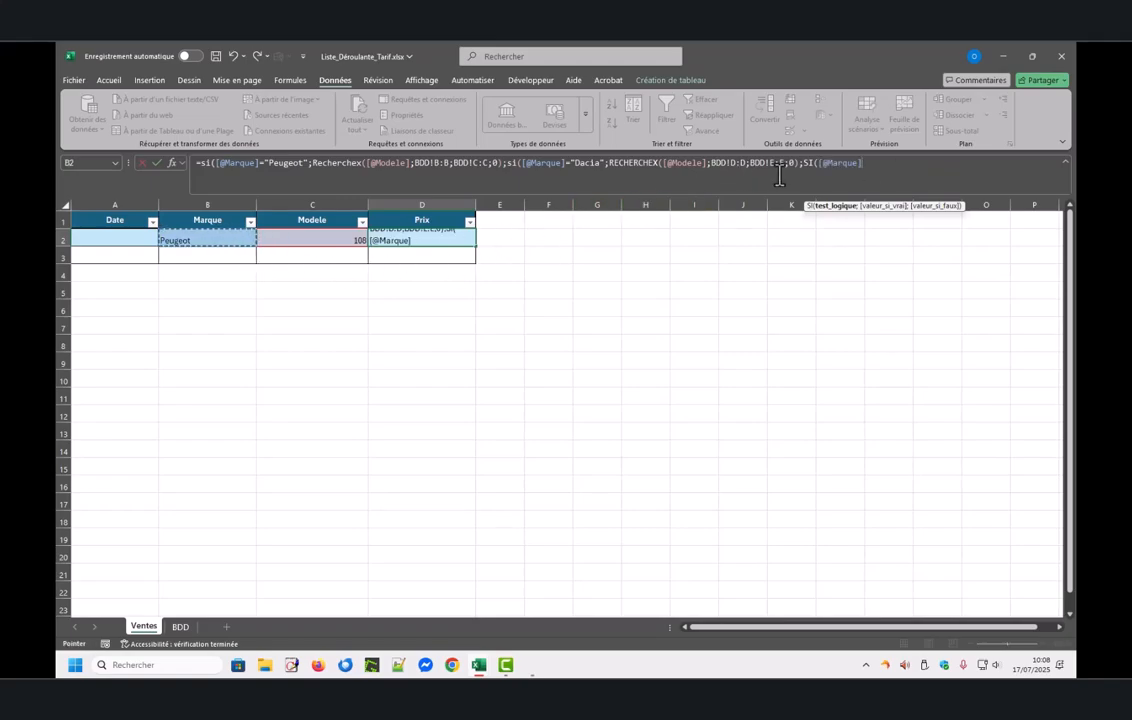
pyautogui.write('="Rena')
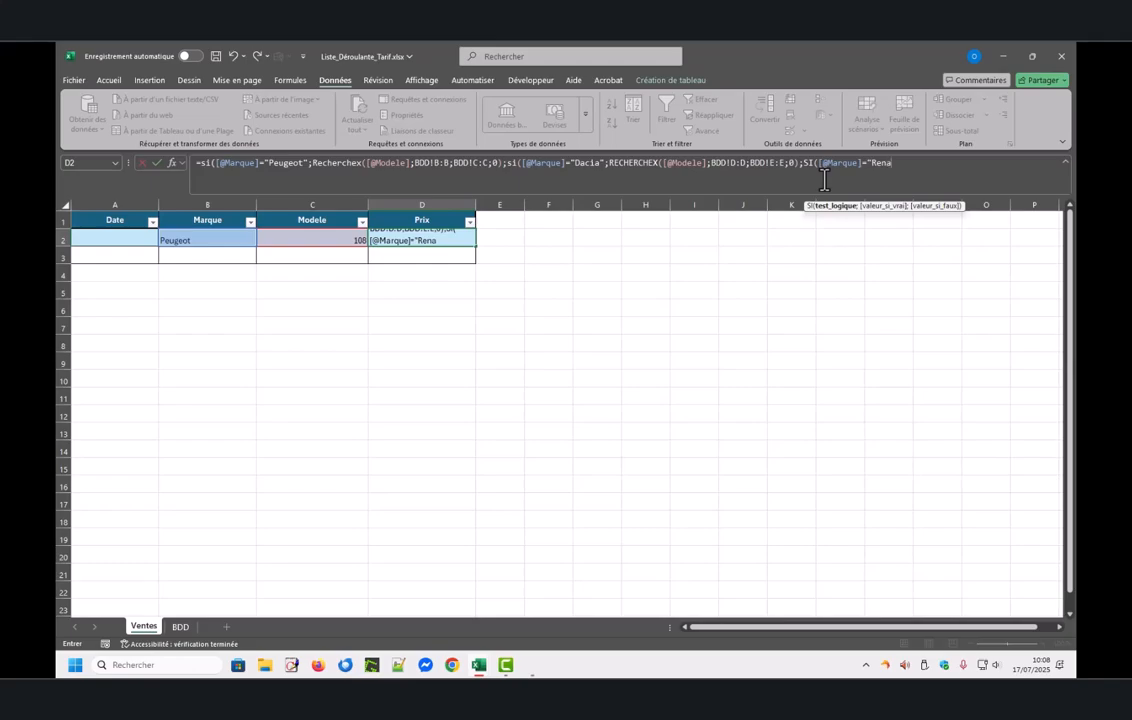
pyautogui.write('ult')
pyautogui.write('";')
pyautogui.write('recherc')
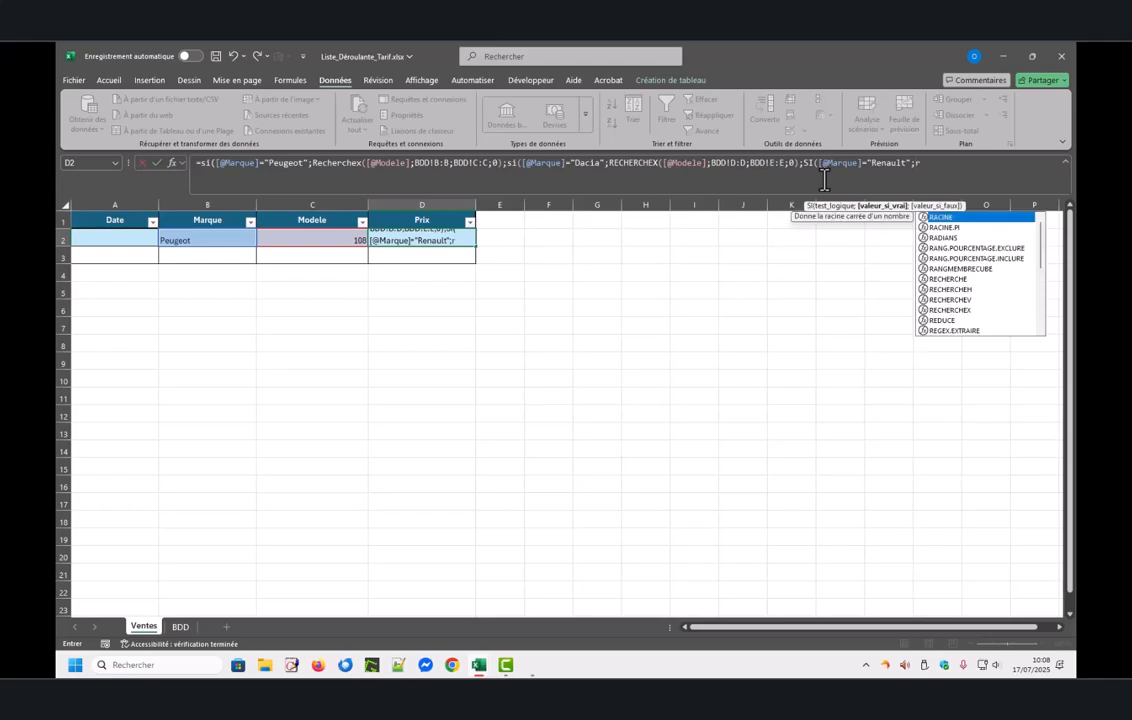
pyautogui.write('he')
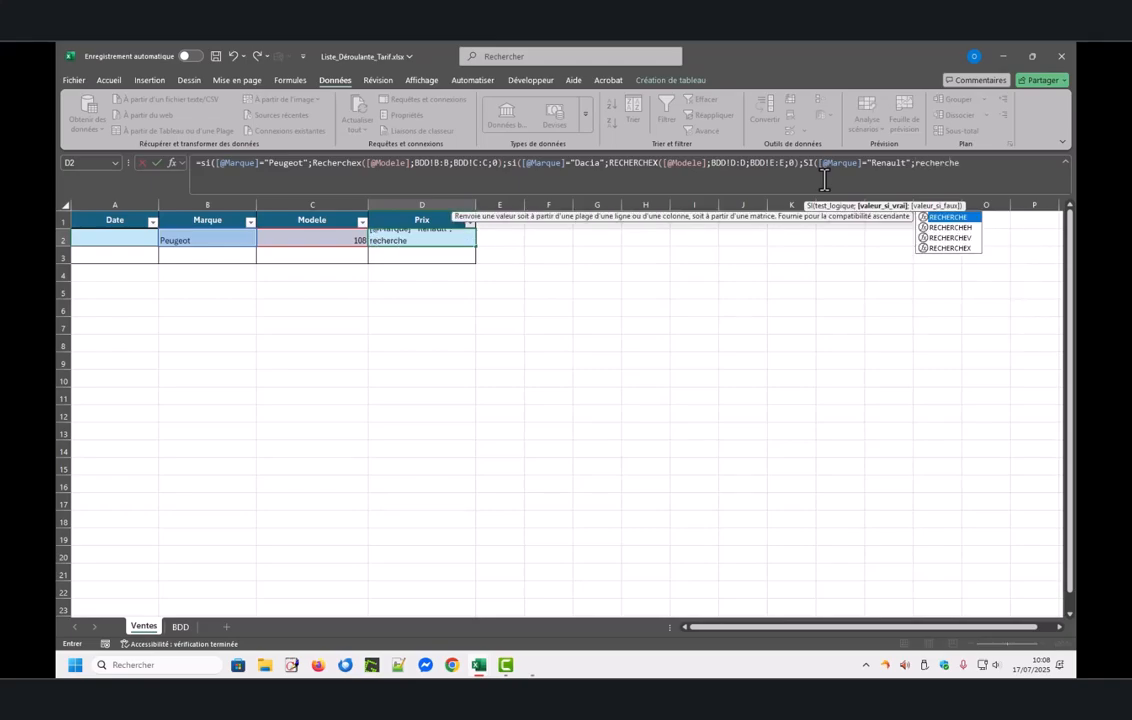
pyautogui.write('x')
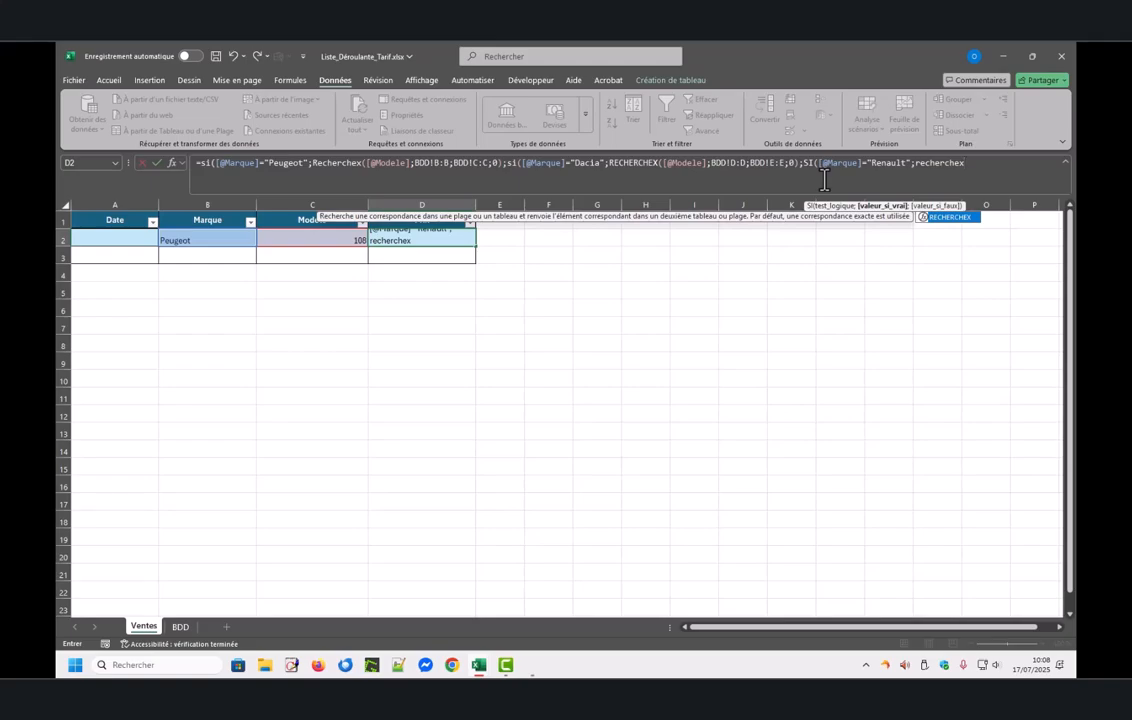
pyautogui.write('(')
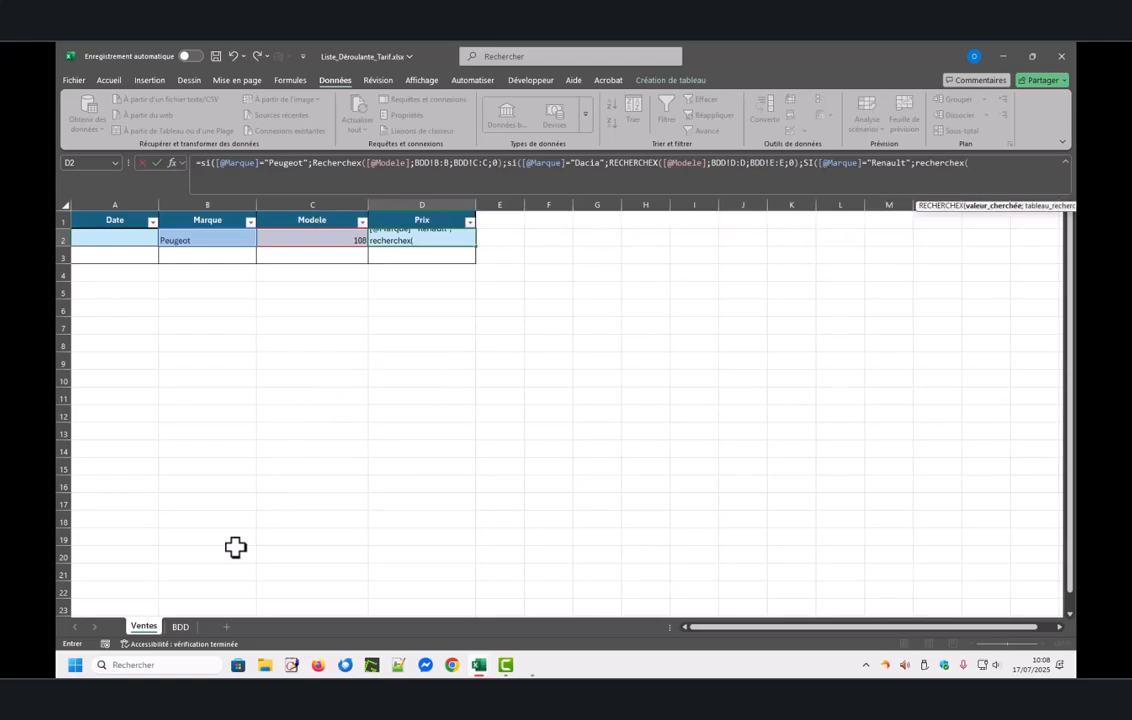
pyautogui.press('F2')
pyautogui.click(311, 238)
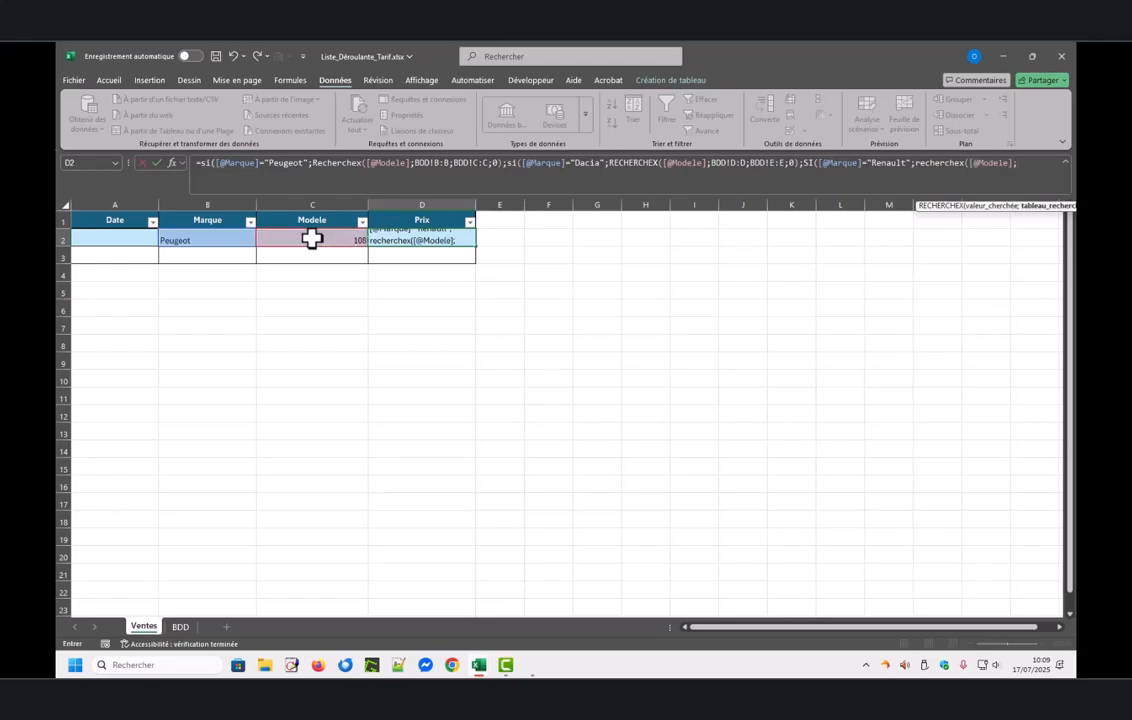
pyautogui.write(';')
# Step: Complete the Renault lookup with BDD!F:F as search column, BDD!G:G as return column and 0 if not found, and commit the D2 formula
pyautogui.click(180, 627)
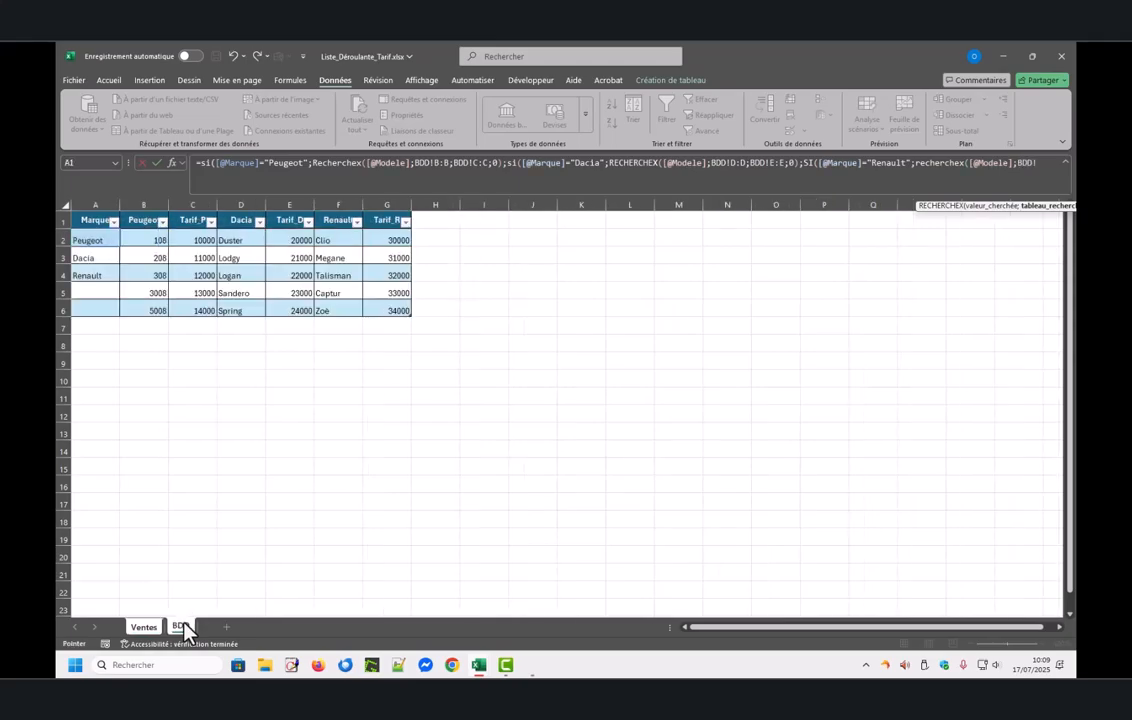
pyautogui.click(337, 204)
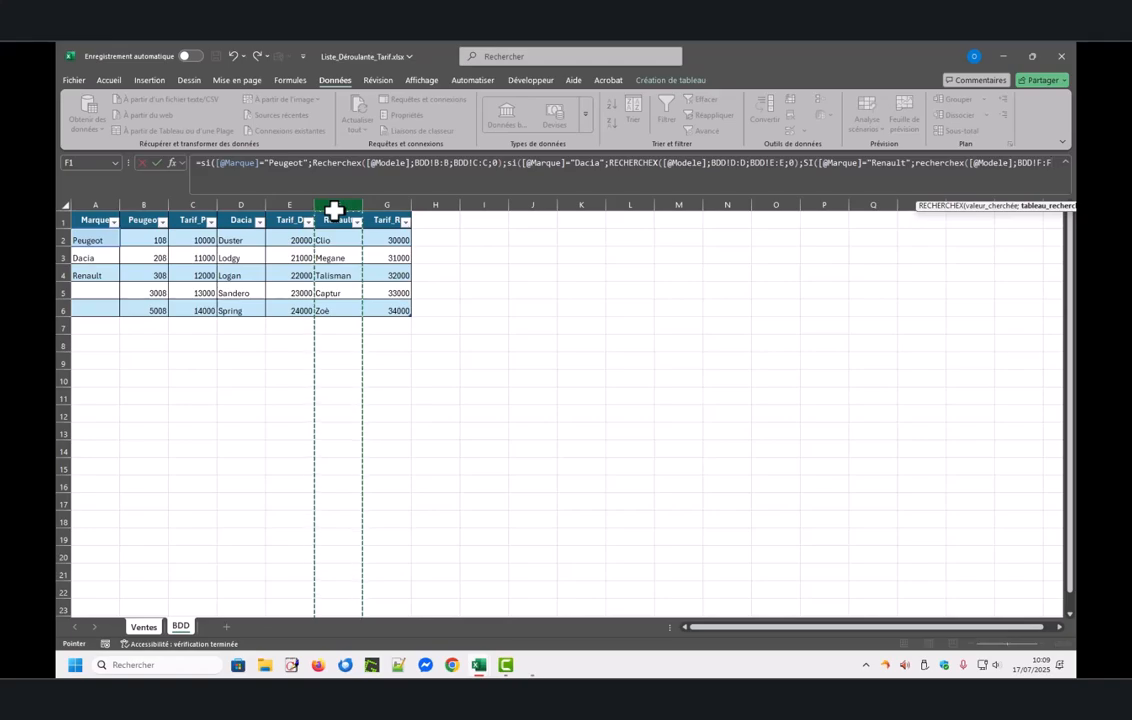
pyautogui.write(';')
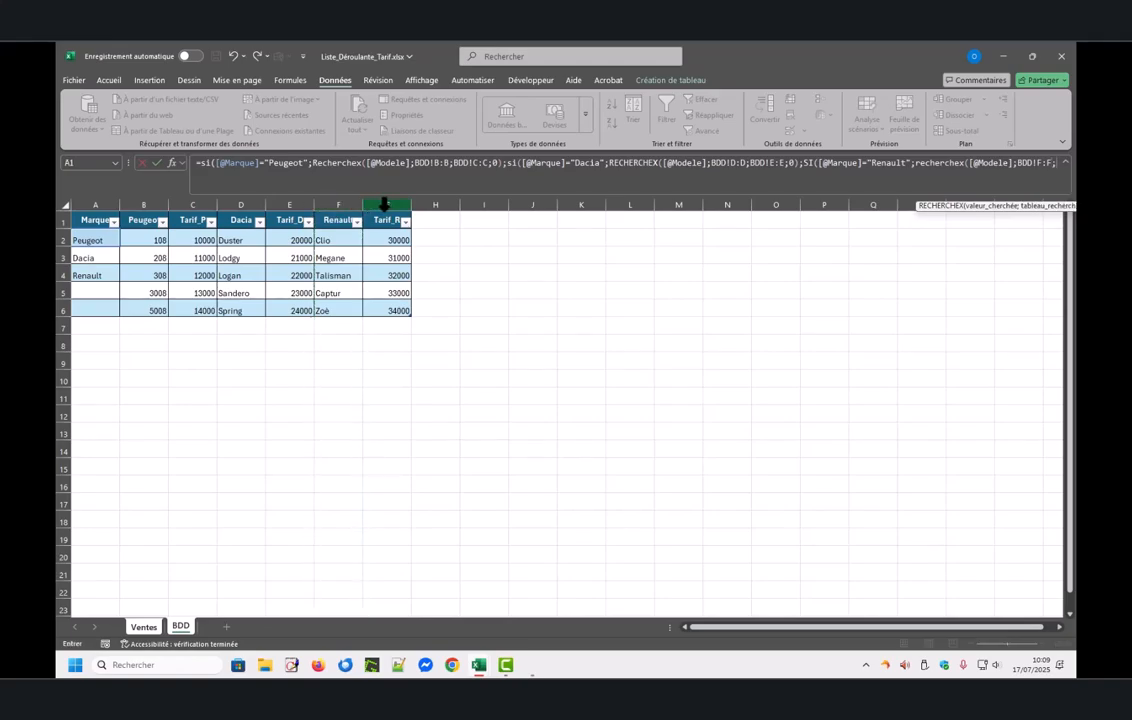
pyautogui.click(384, 204)
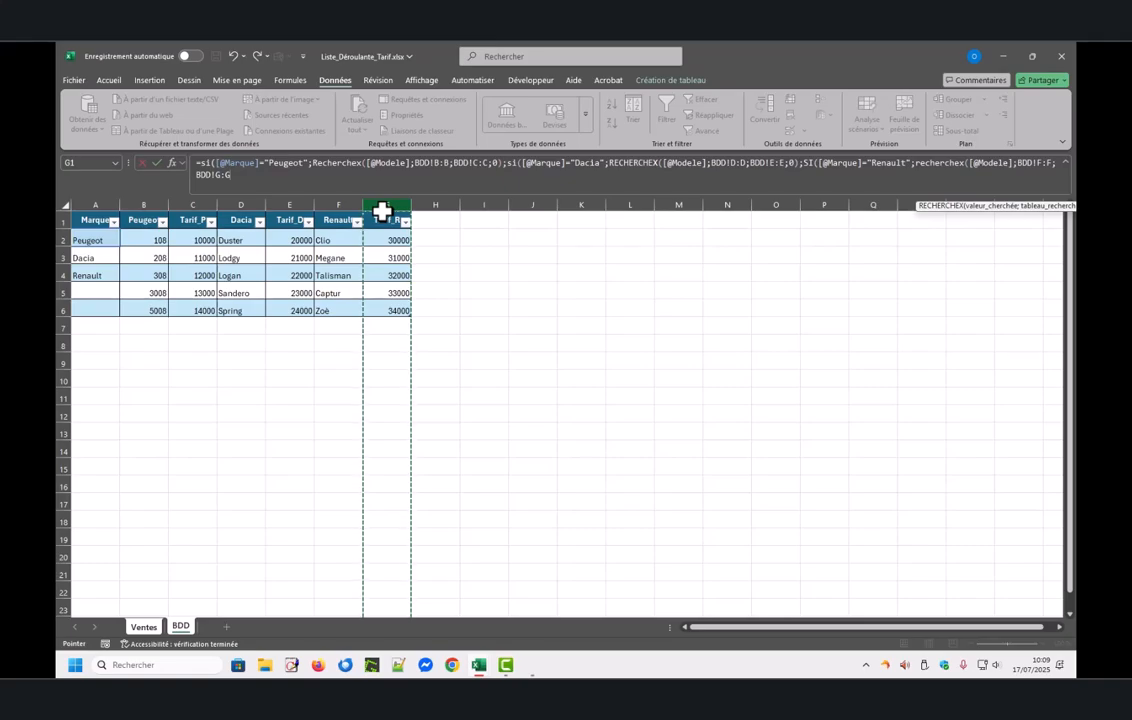
pyautogui.write(';0)')
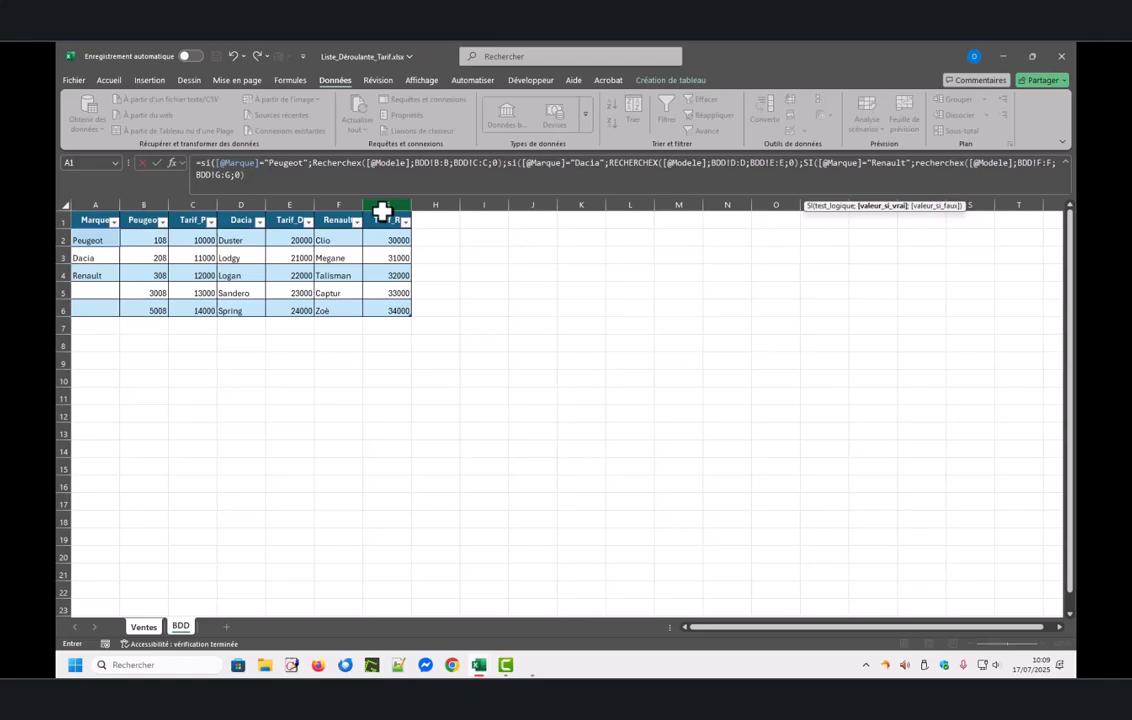
pyautogui.press('Return')
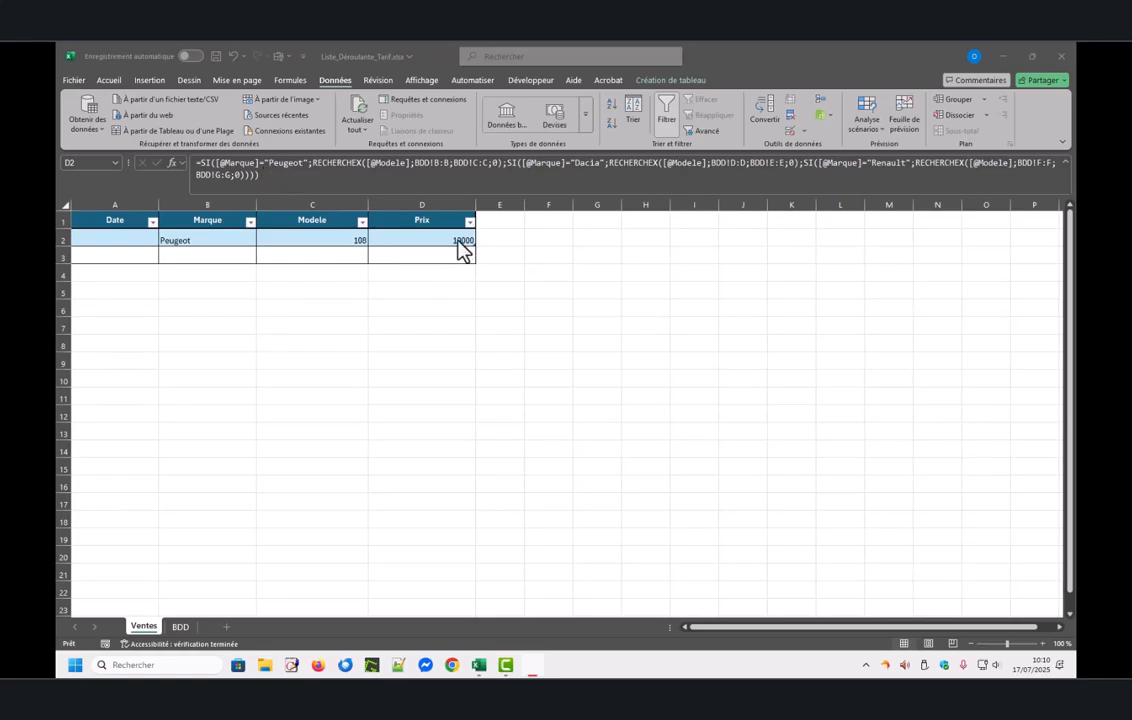
# Step: Test the price formula in row 2 with brand Dacia and model Sandero, comparing the result with the BDD price list
pyautogui.click(204, 241)
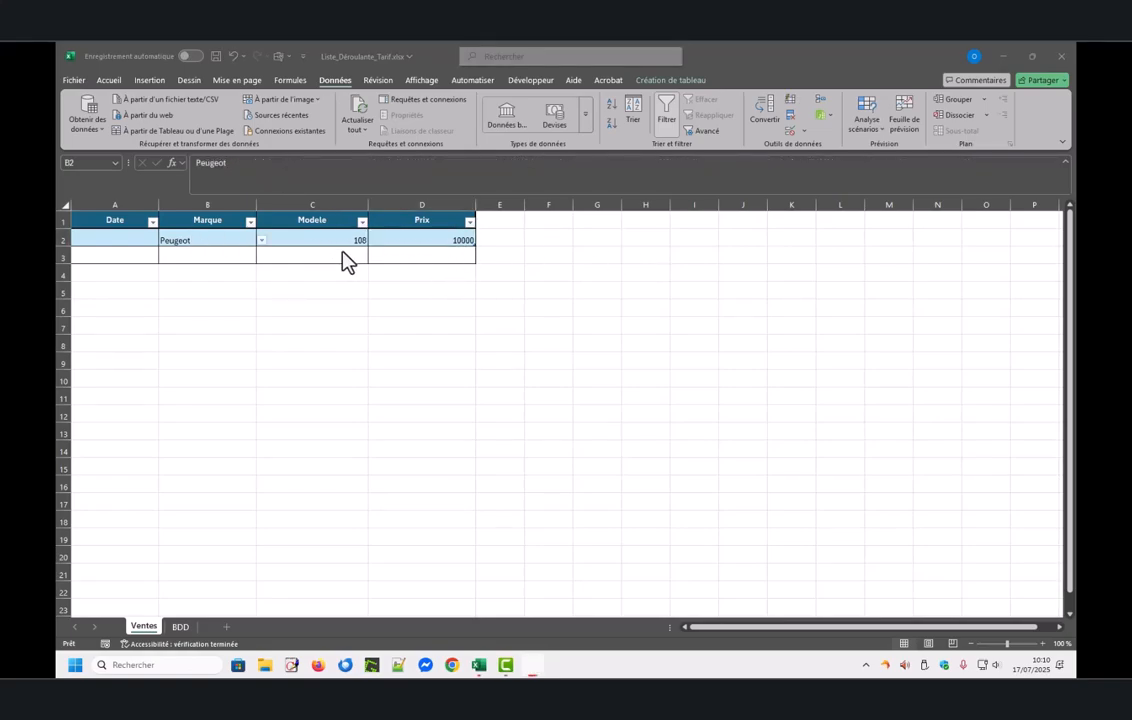
pyautogui.click(261, 242)
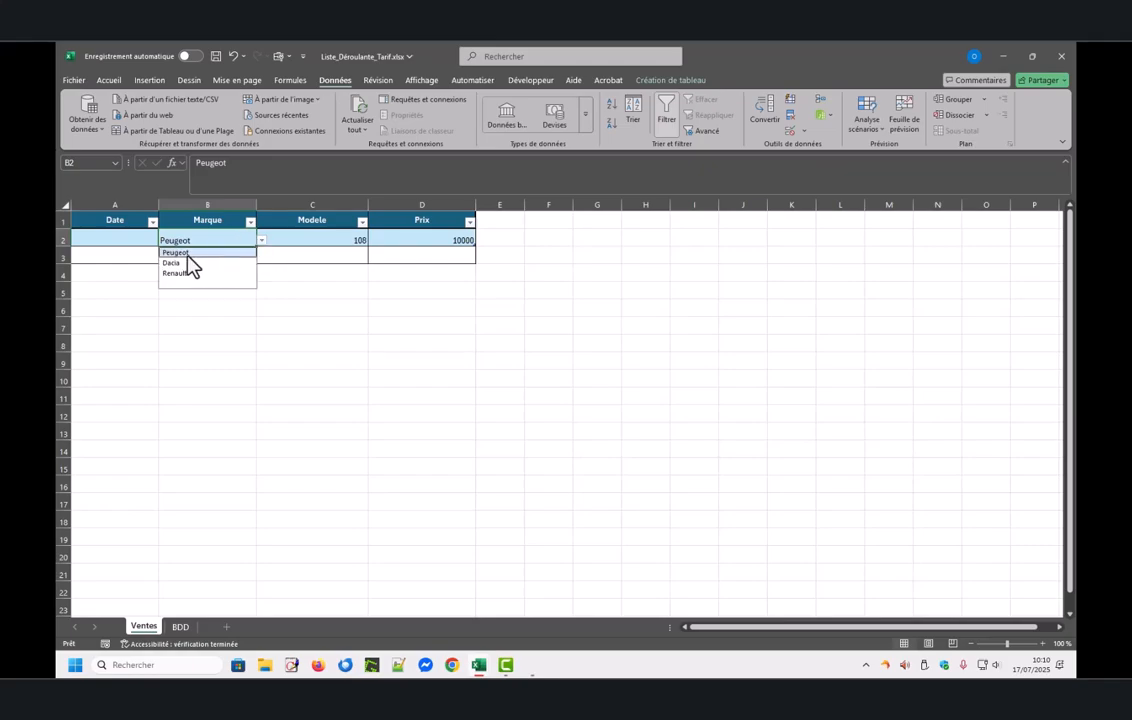
pyautogui.click(172, 271)
pyautogui.click(340, 240)
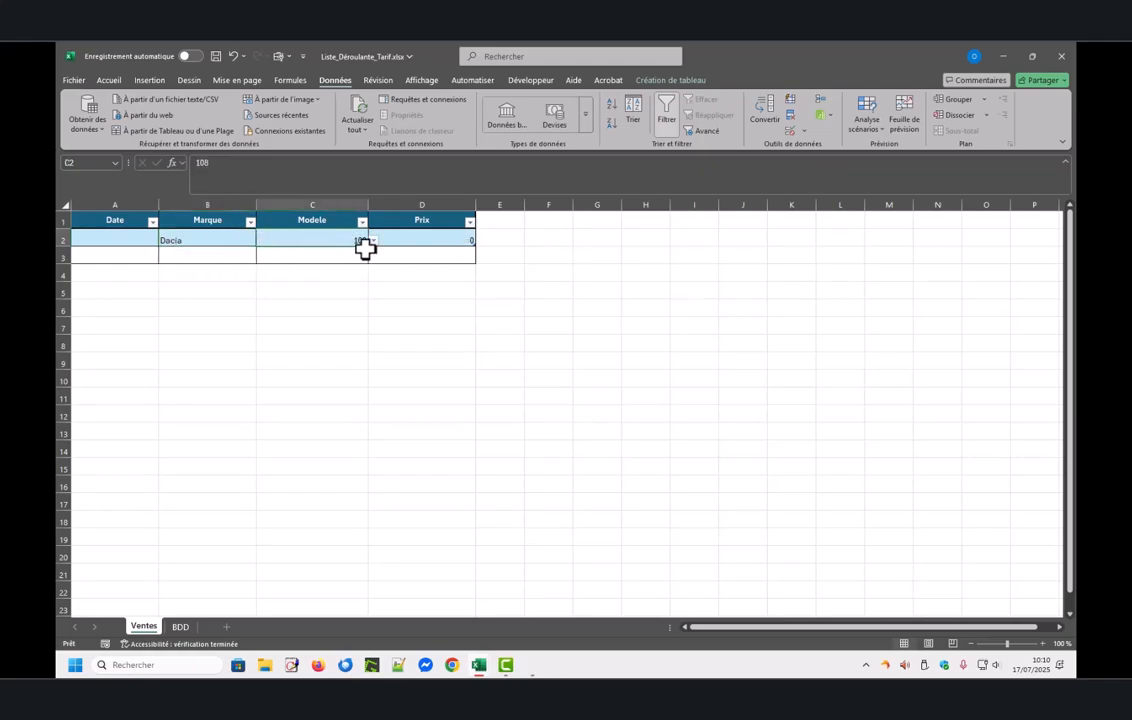
pyautogui.click(372, 241)
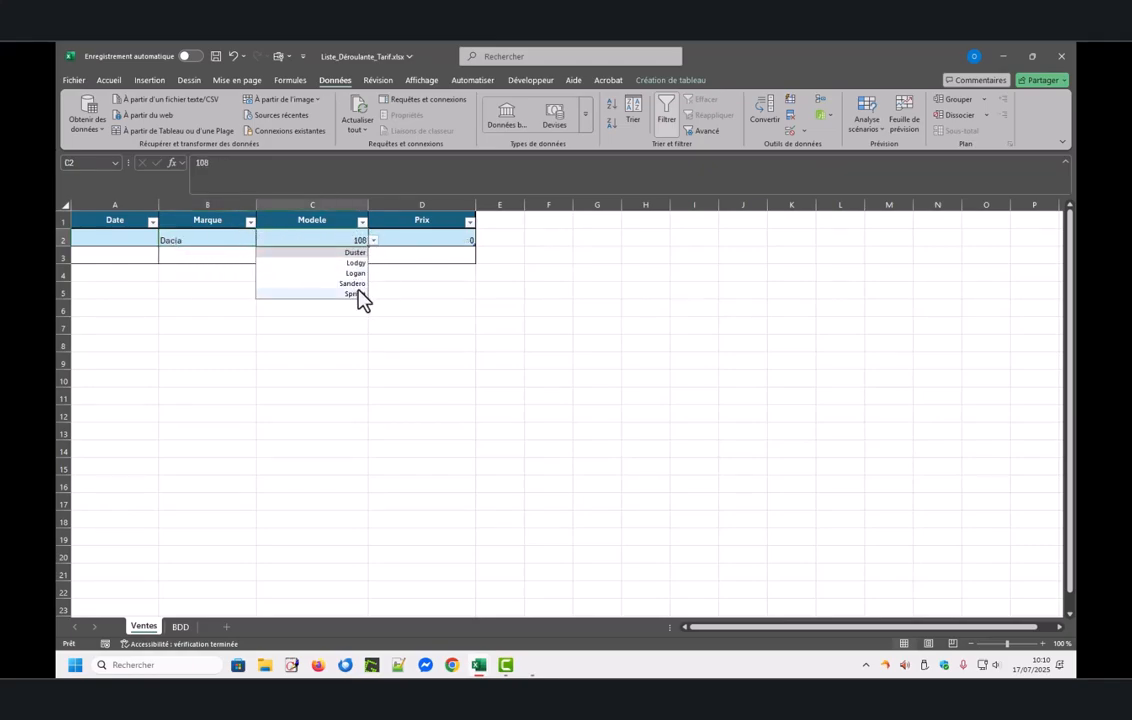
pyautogui.click(359, 283)
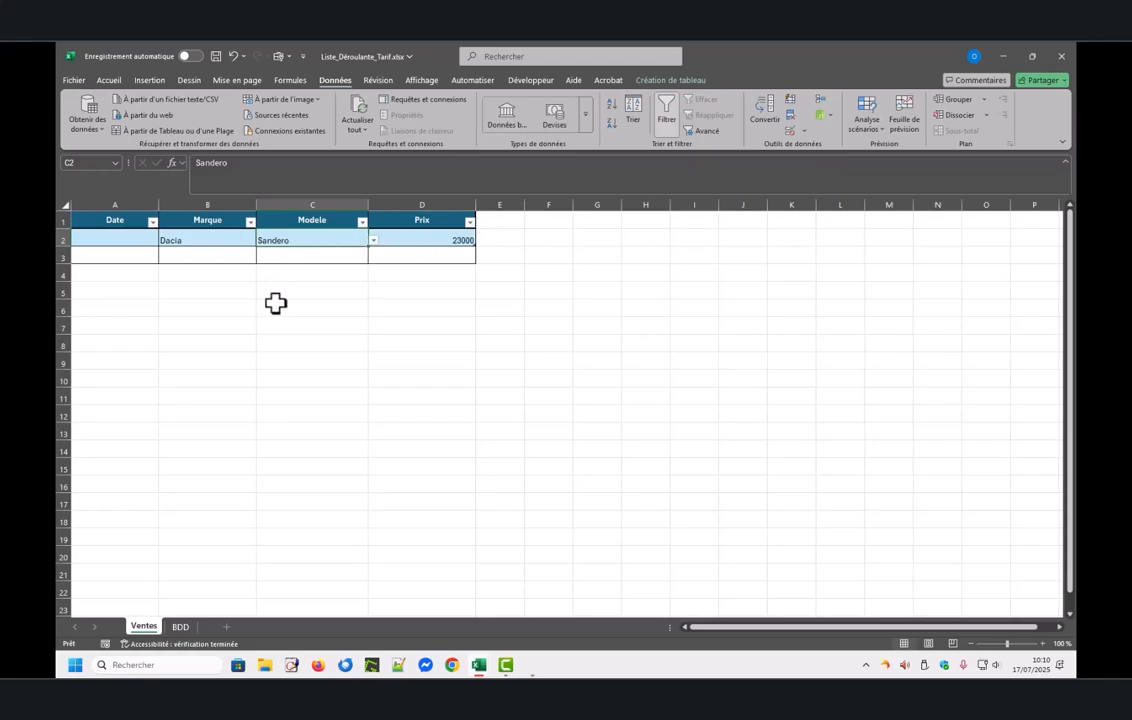
pyautogui.click(180, 627)
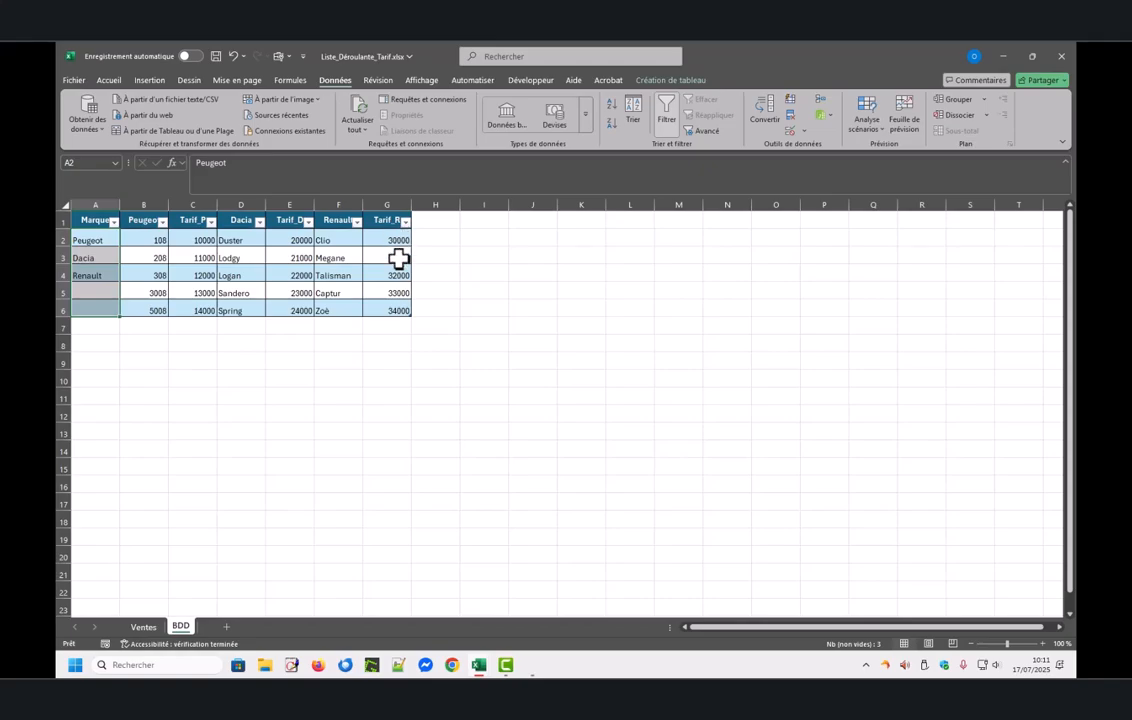
pyautogui.click(143, 626)
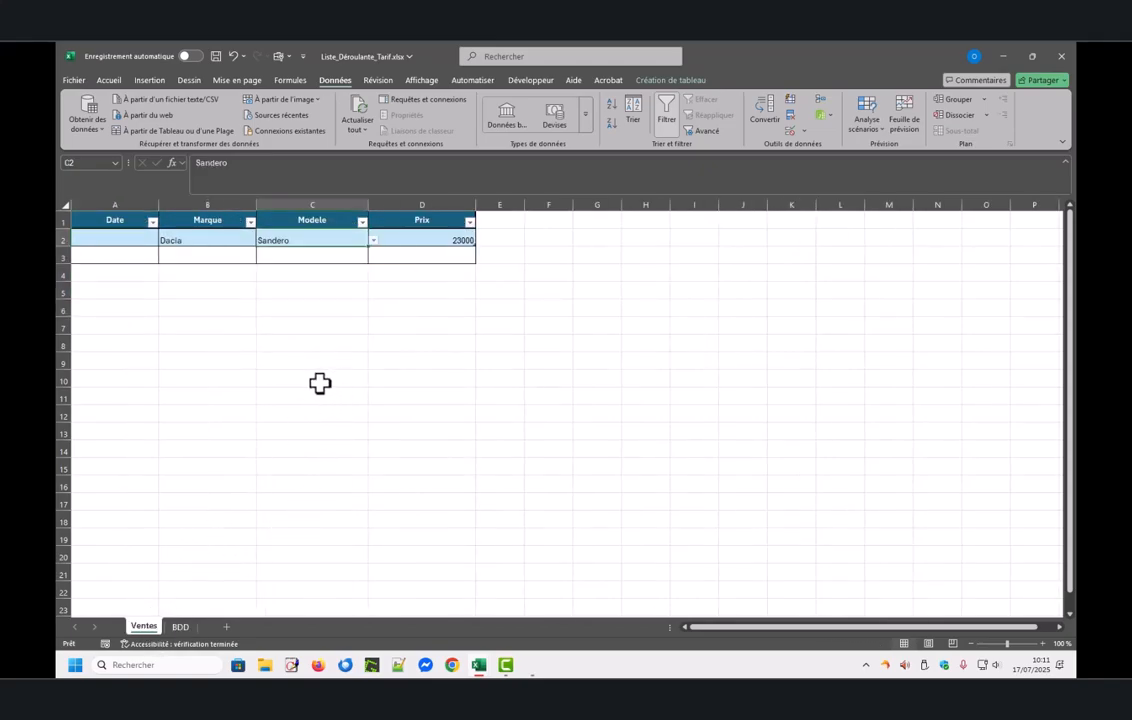
# Step: Set the brand in B2 to Renault and the model in C2 to Zoé to test the Renault price lookup
pyautogui.click(218, 240)
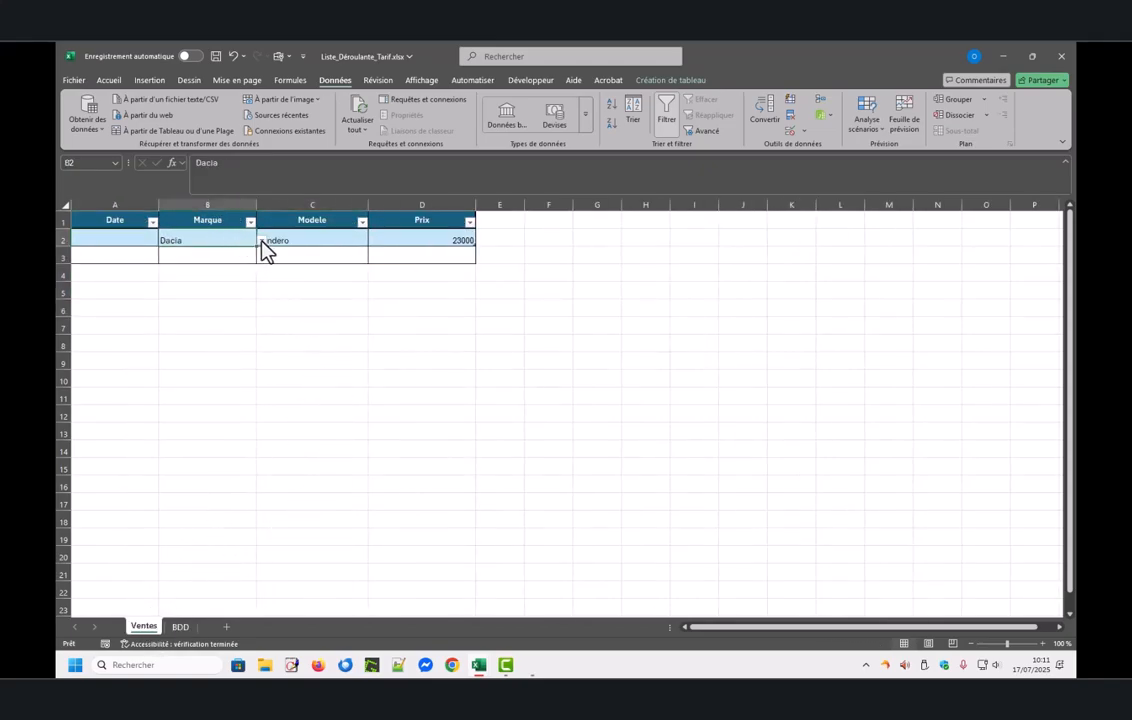
pyautogui.click(262, 241)
pyautogui.click(178, 273)
pyautogui.click(331, 238)
pyautogui.click(372, 241)
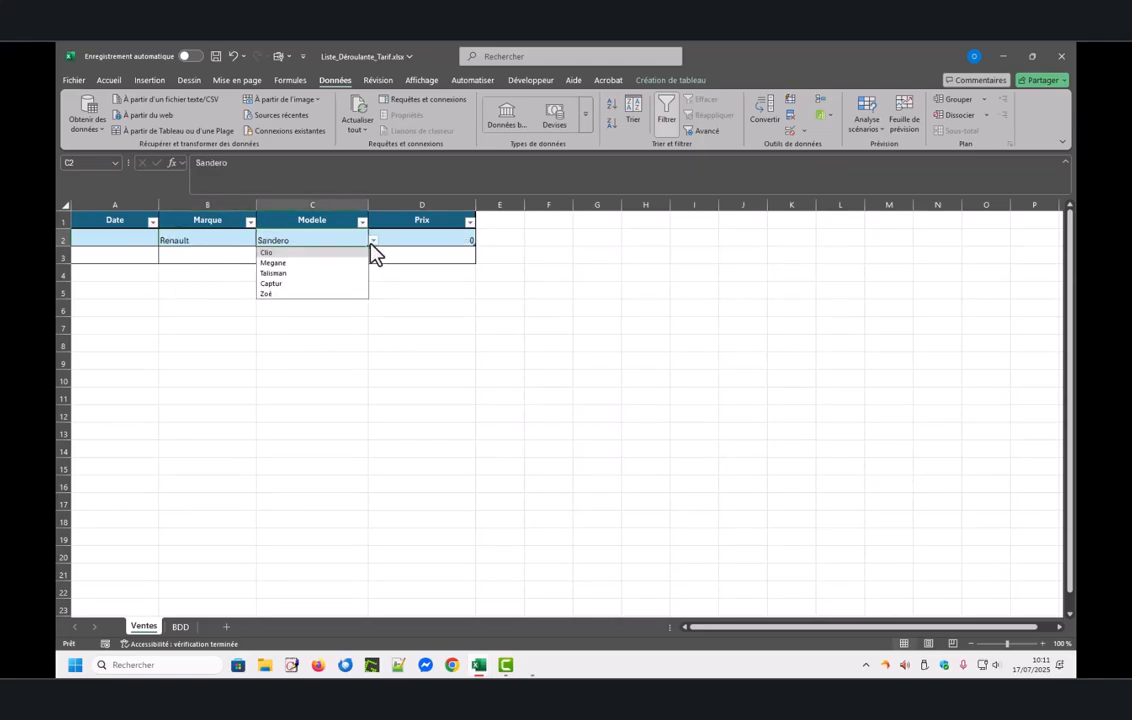
pyautogui.click(277, 297)
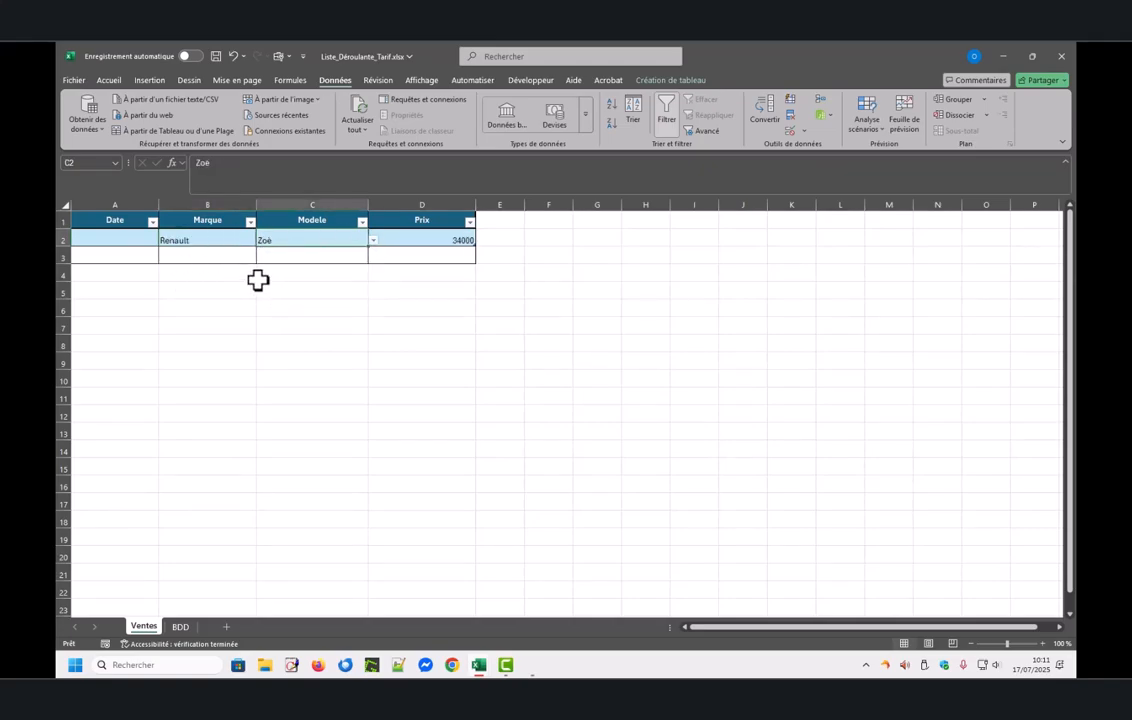
# Step: Review the brand, model and price cells in row 2 and extend the price formula into row 3, leaving the brand in B3 empty
pyautogui.click(217, 241)
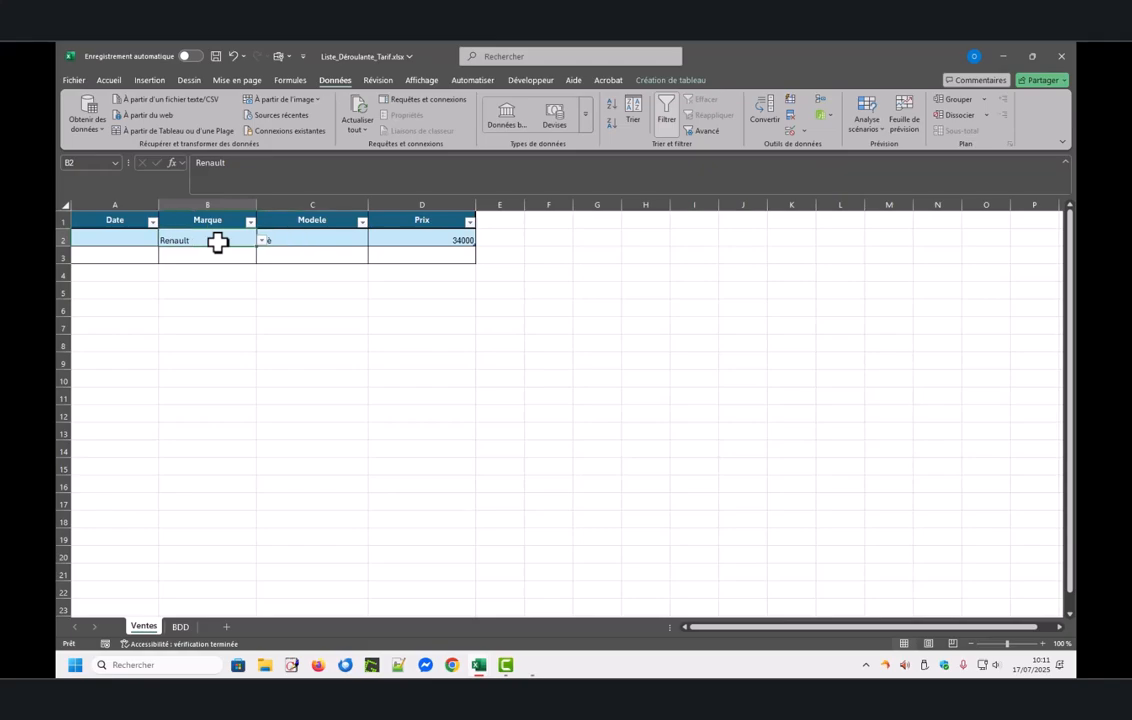
pyautogui.click(291, 240)
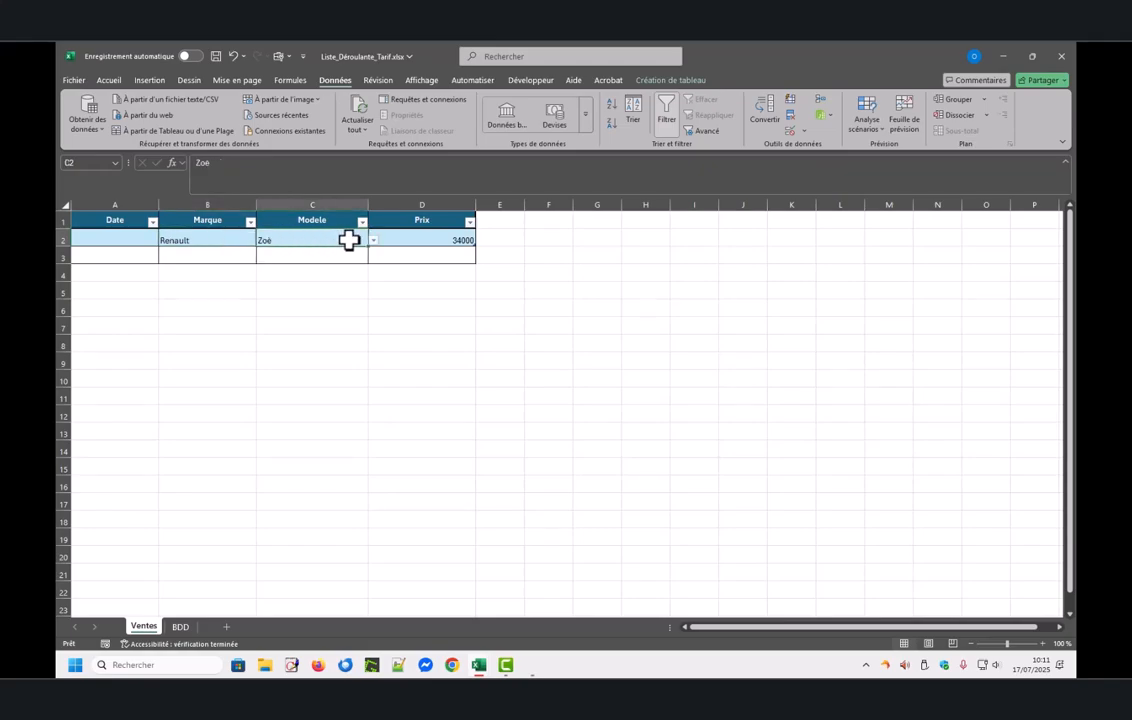
pyautogui.click(423, 242)
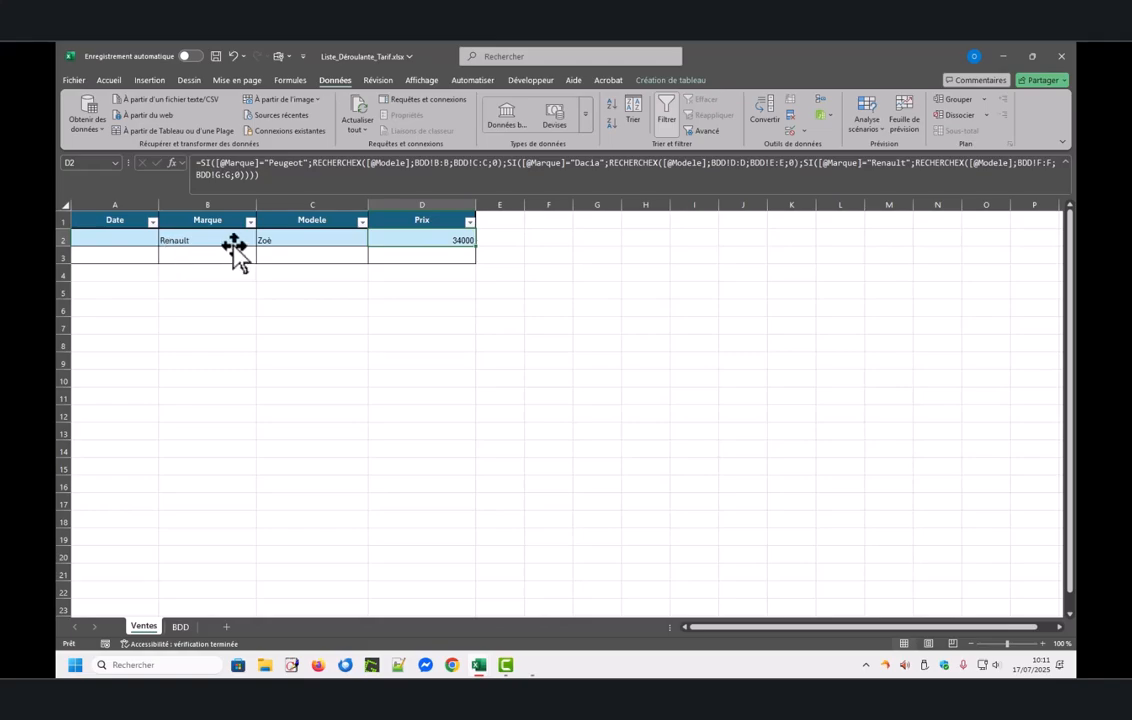
pyautogui.click(213, 240)
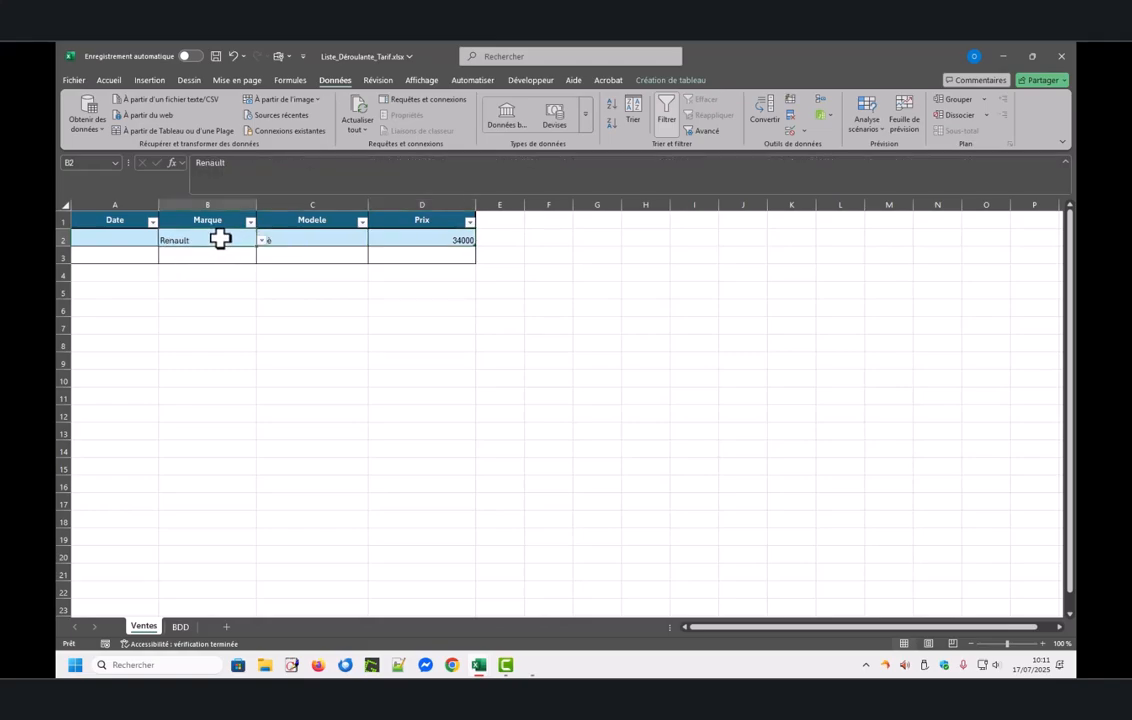
pyautogui.moveTo(213, 240); pyautogui.dragTo(217, 269)
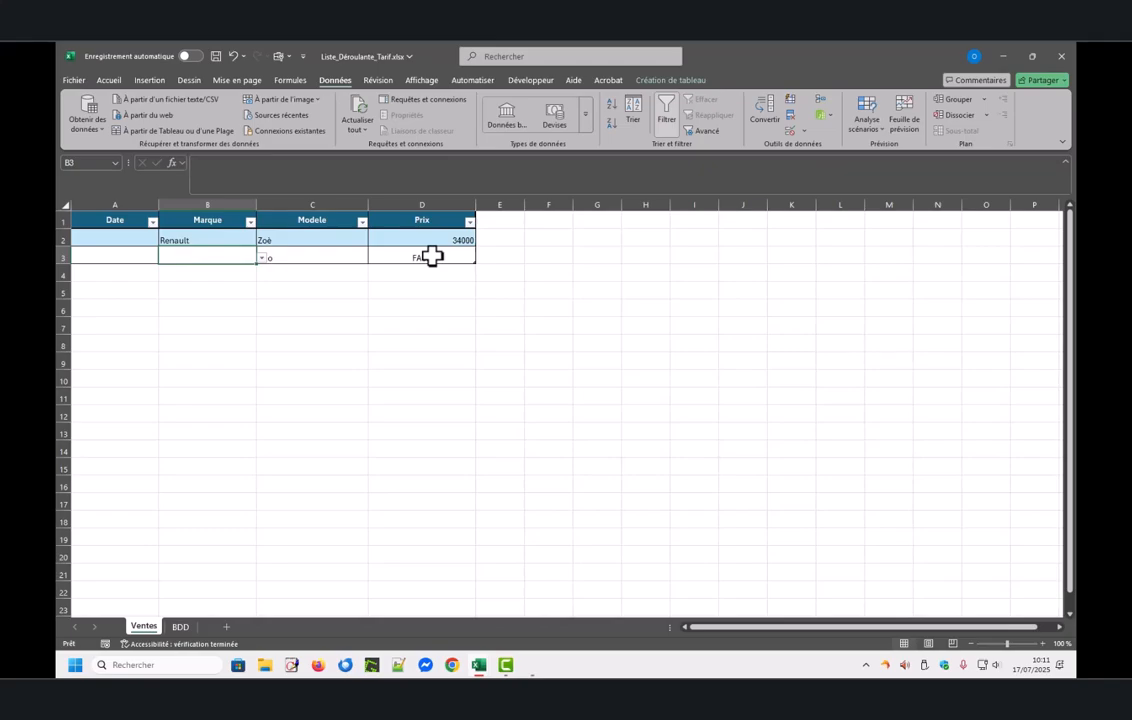
# Step: Enter the sale dates 15/07/2025 in A2 and 17/07/2025 in A3
pyautogui.click(103, 240)
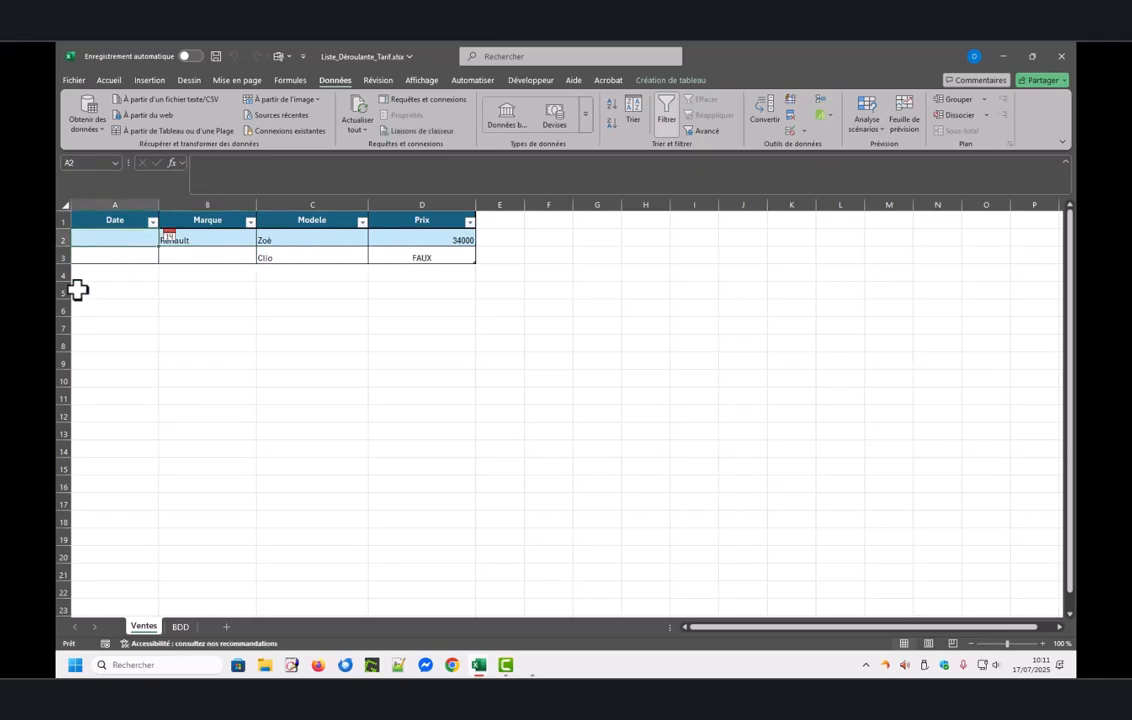
pyautogui.write('15/')
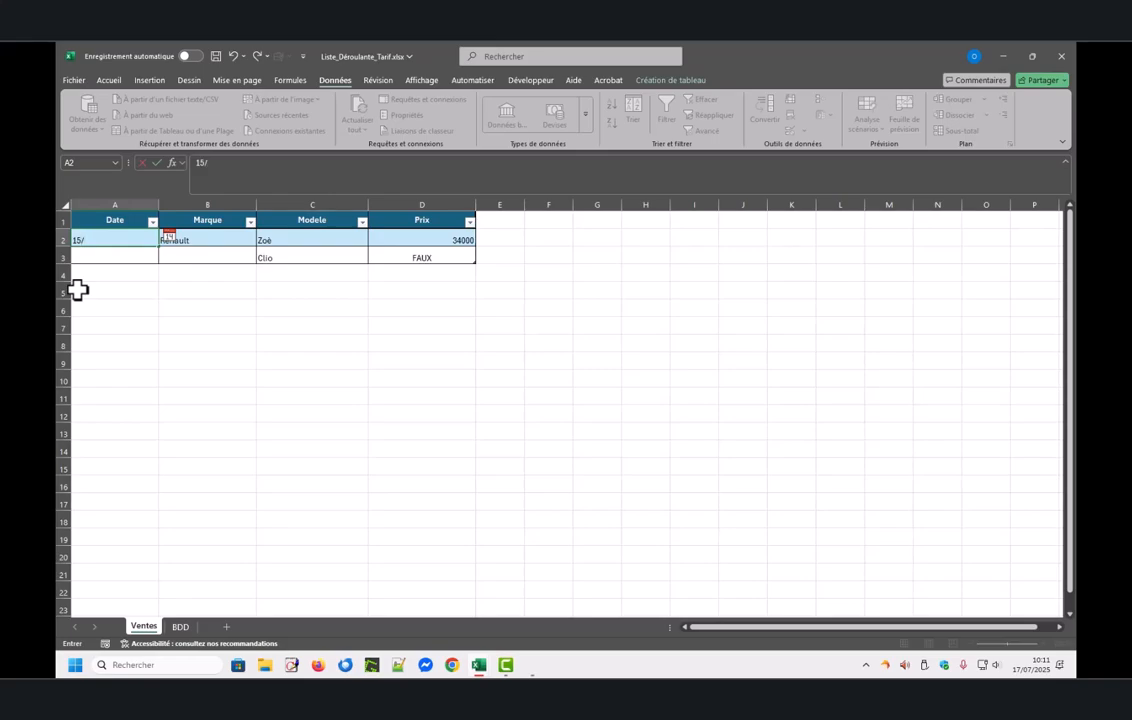
pyautogui.write('07/2025')
pyautogui.press('Return')
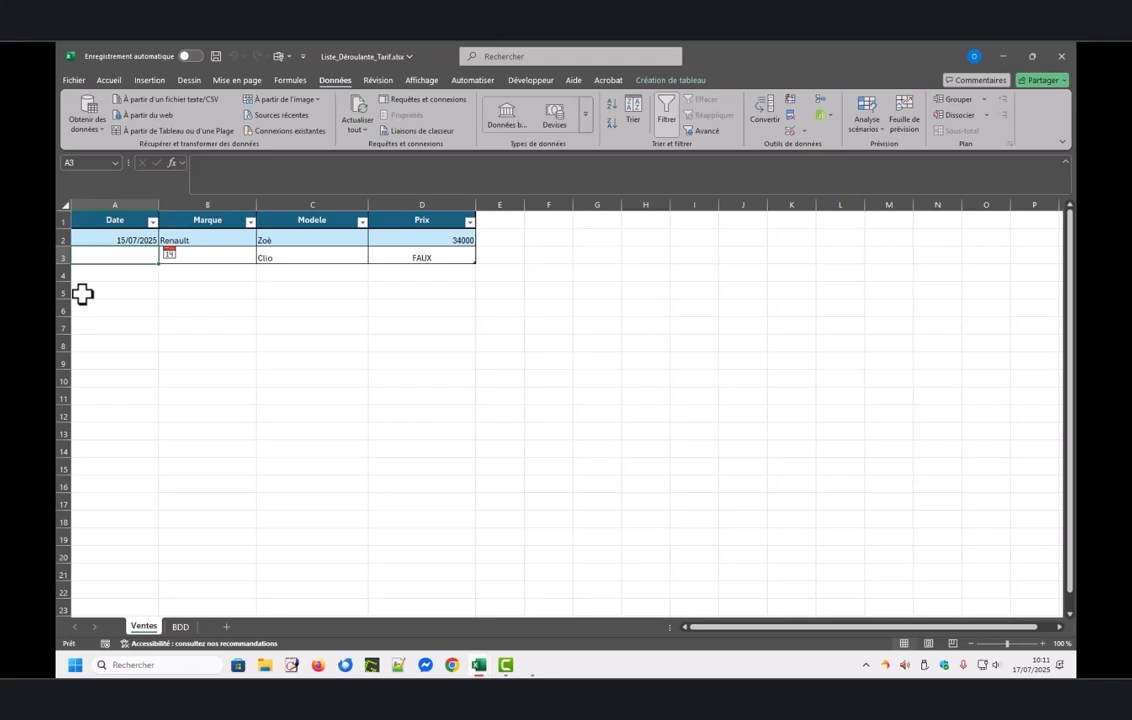
pyautogui.write('17/07/2025')
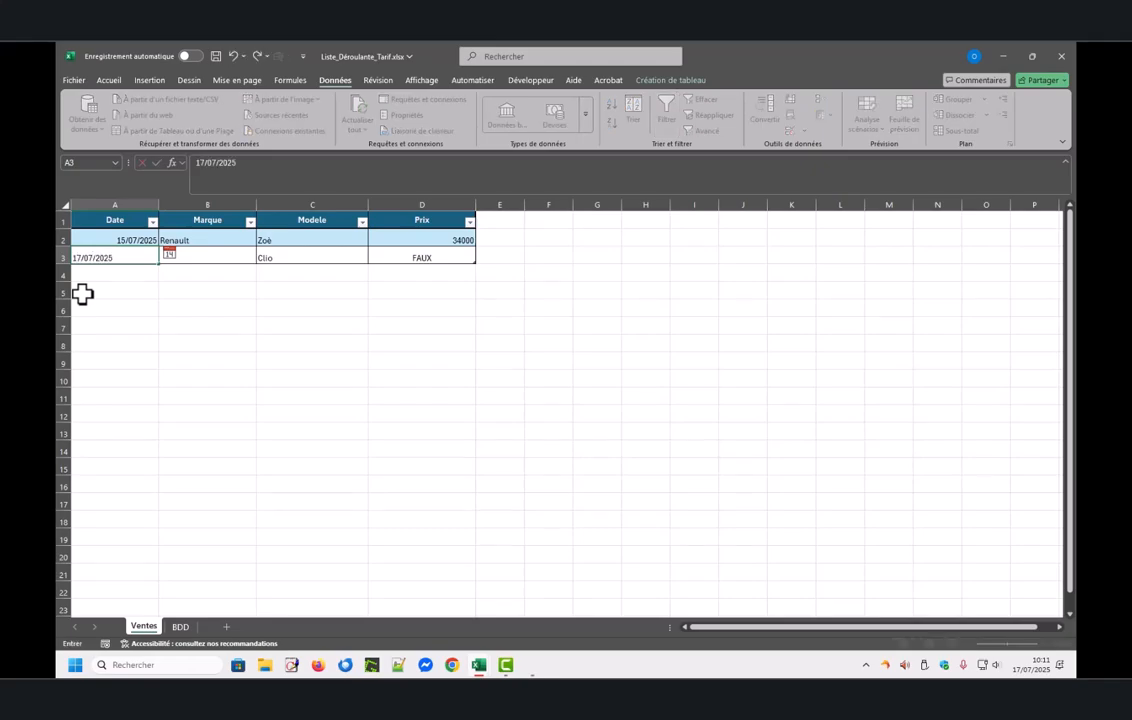
pyautogui.press('Return')
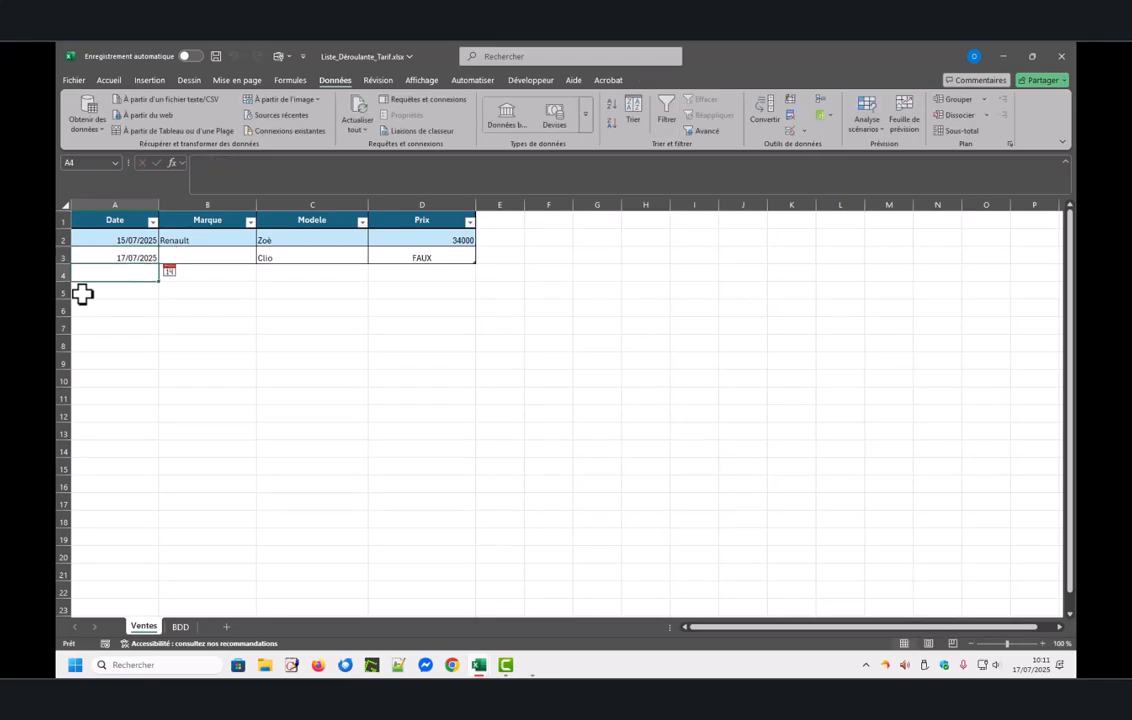
pyautogui.click(420, 240)
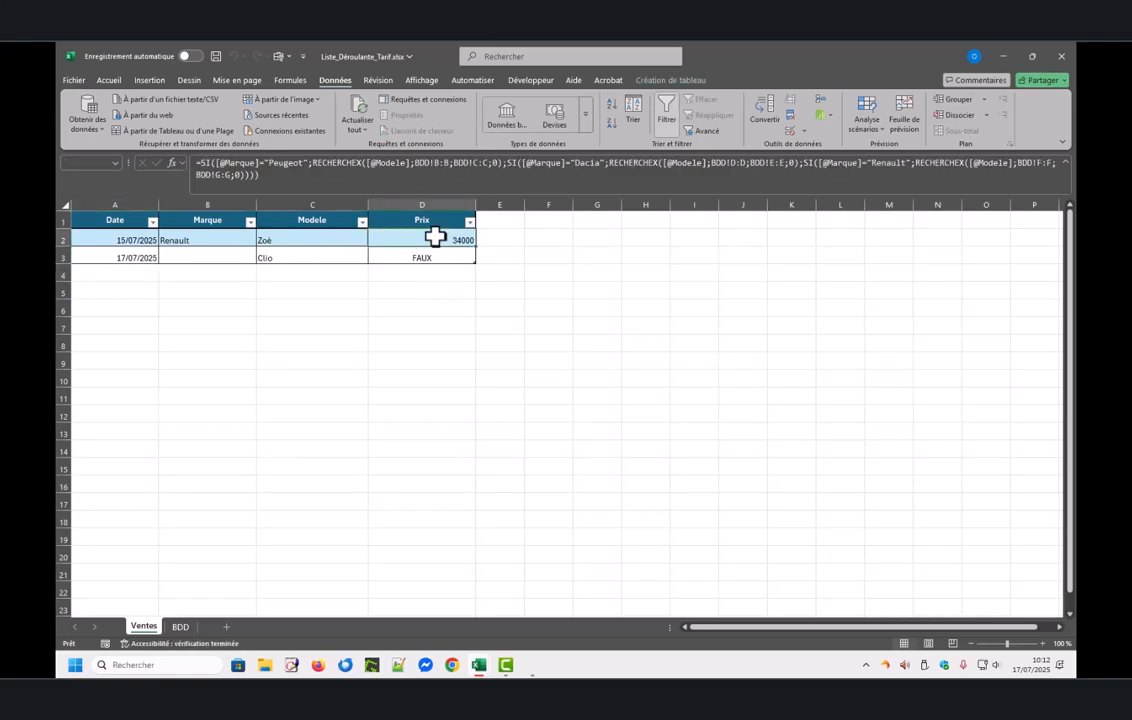
pyautogui.click(201, 166)
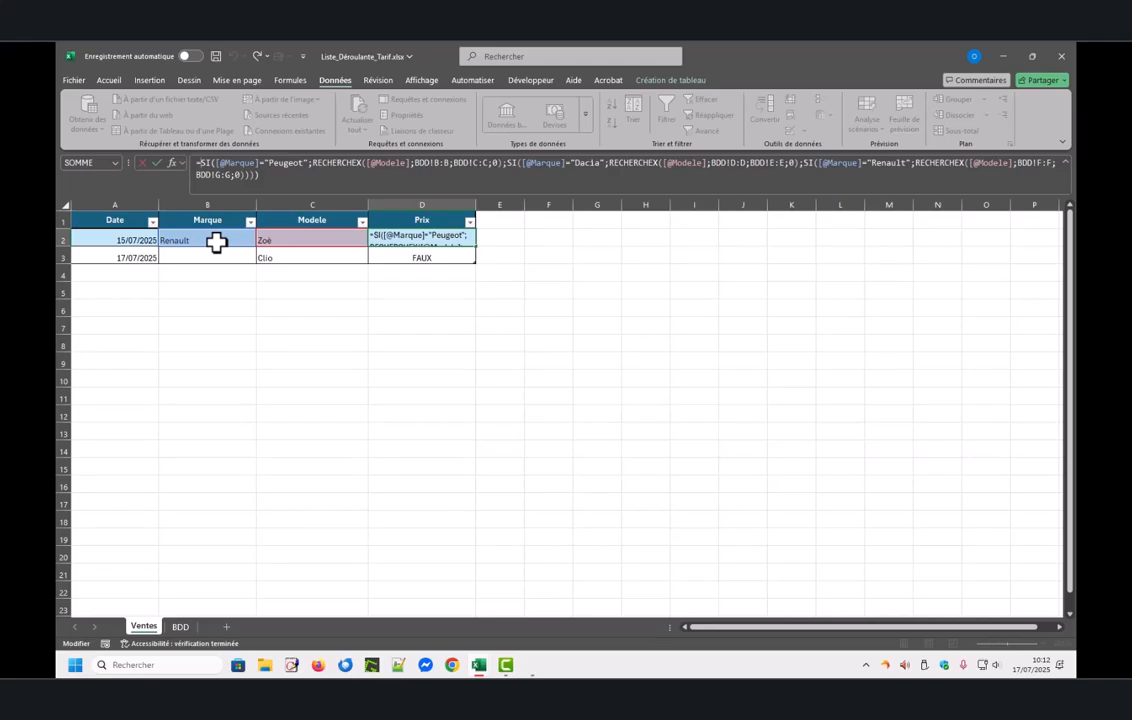
pyautogui.write('si')
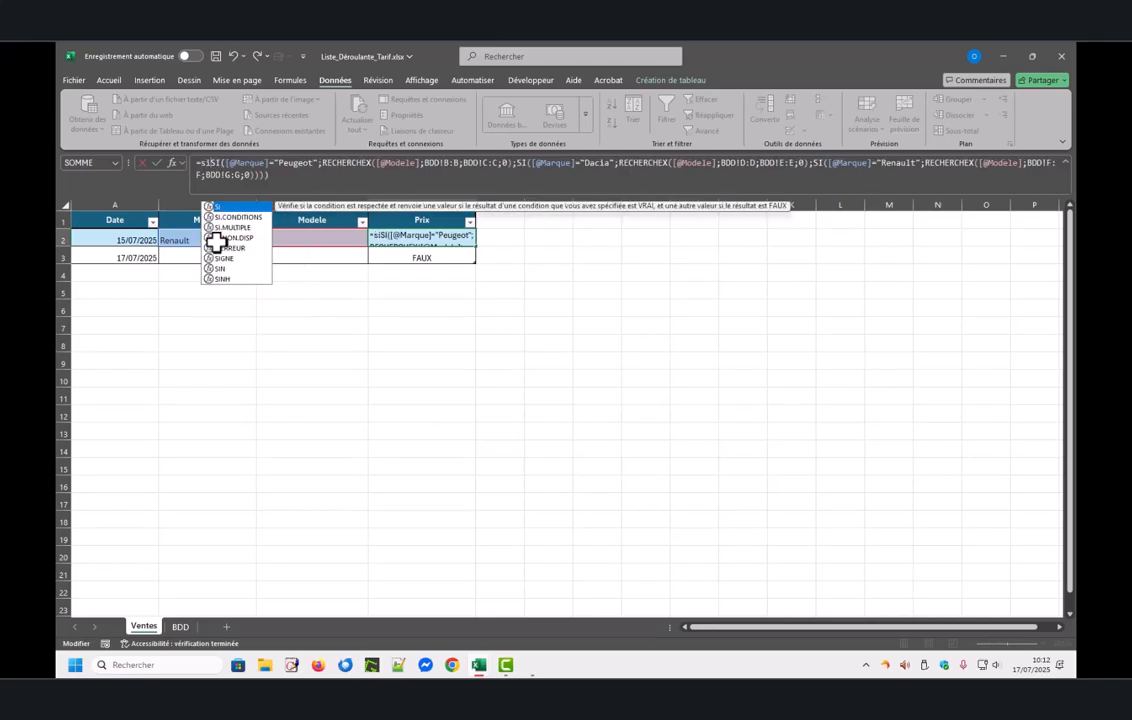
pyautogui.write('(')
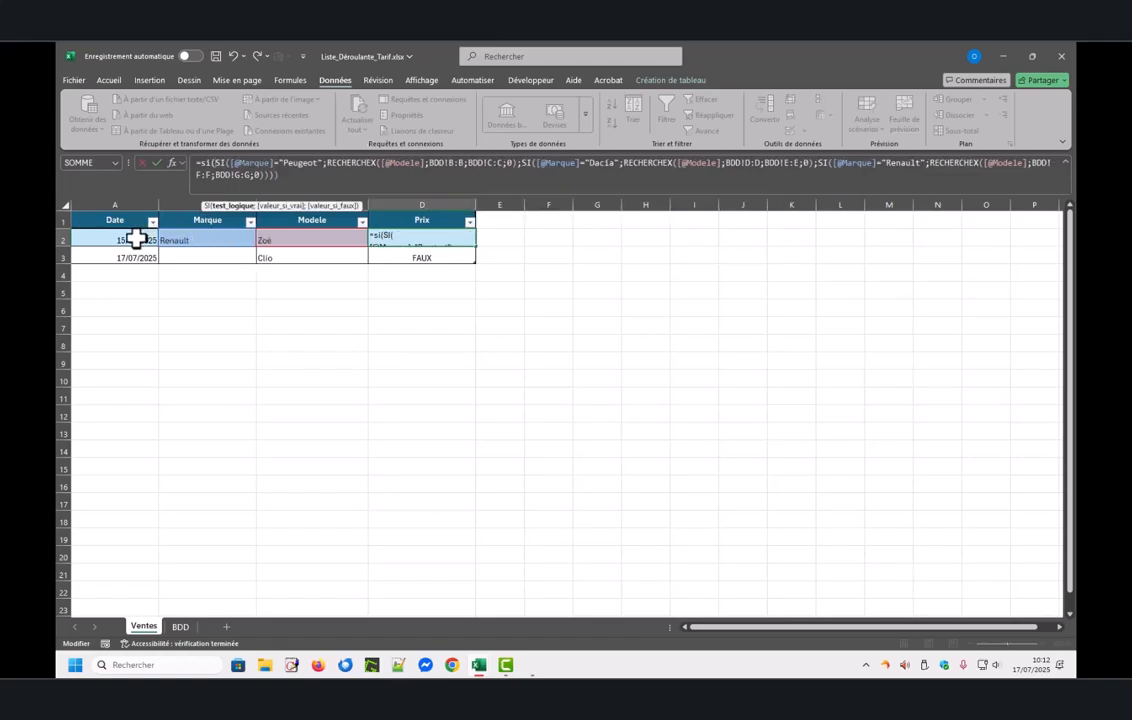
pyautogui.click(136, 240)
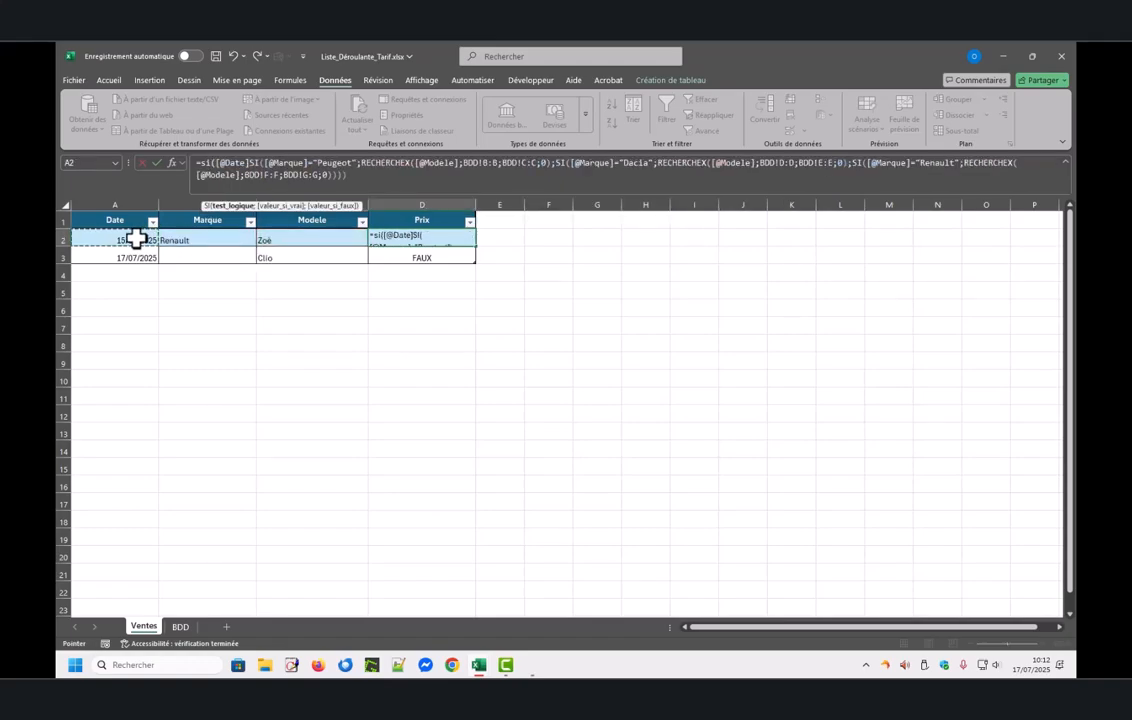
pyautogui.write('=""')
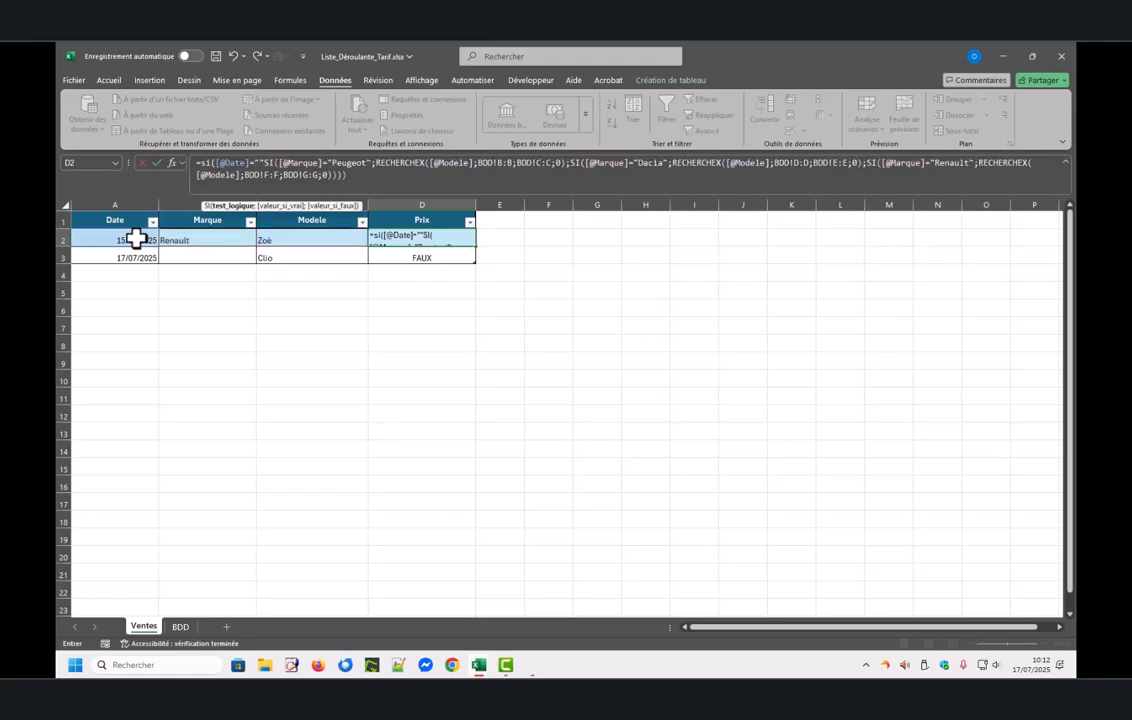
pyautogui.write(';""')
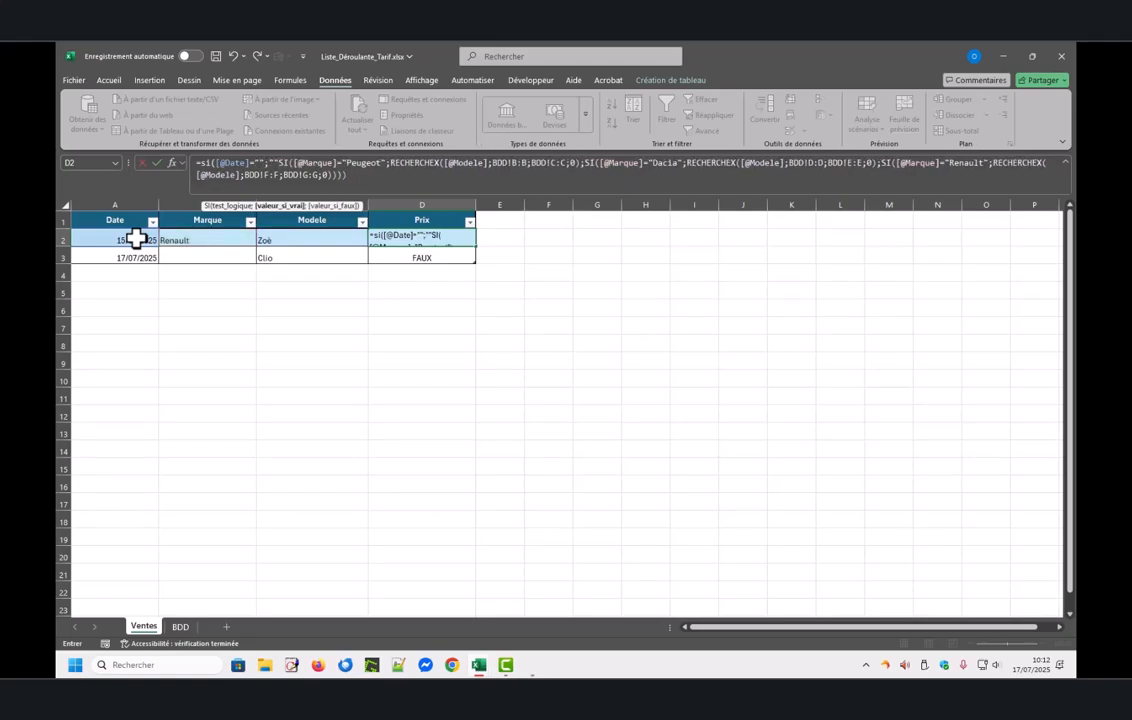
pyautogui.write(';')
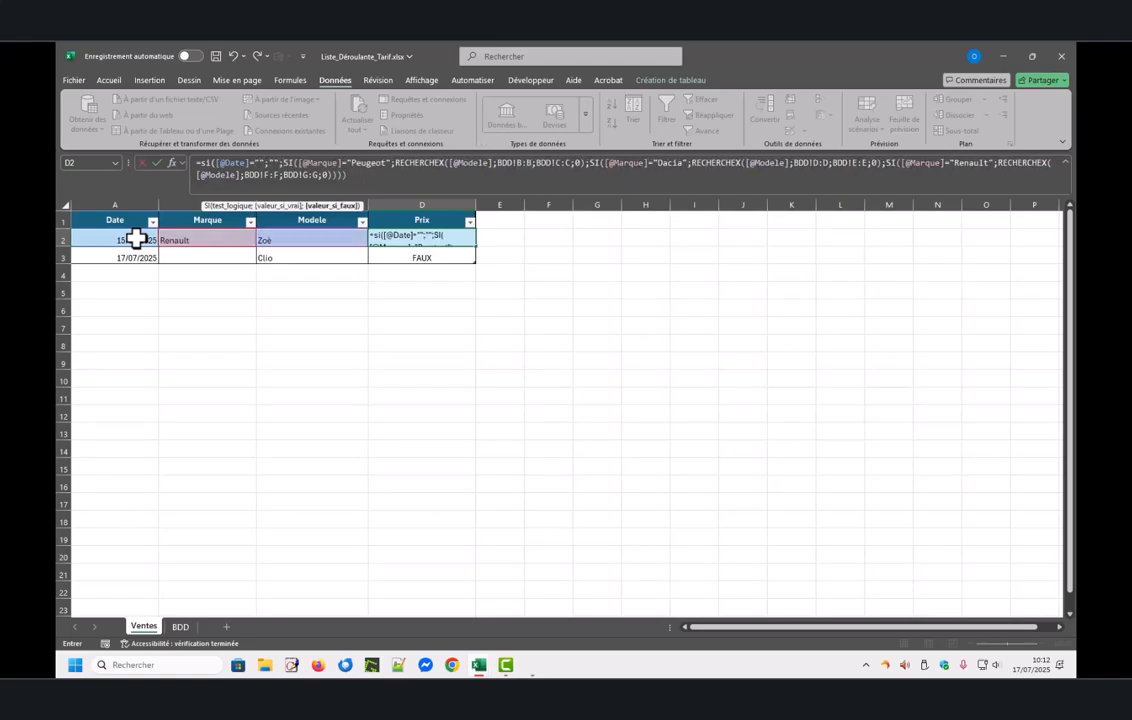
pyautogui.click(353, 178)
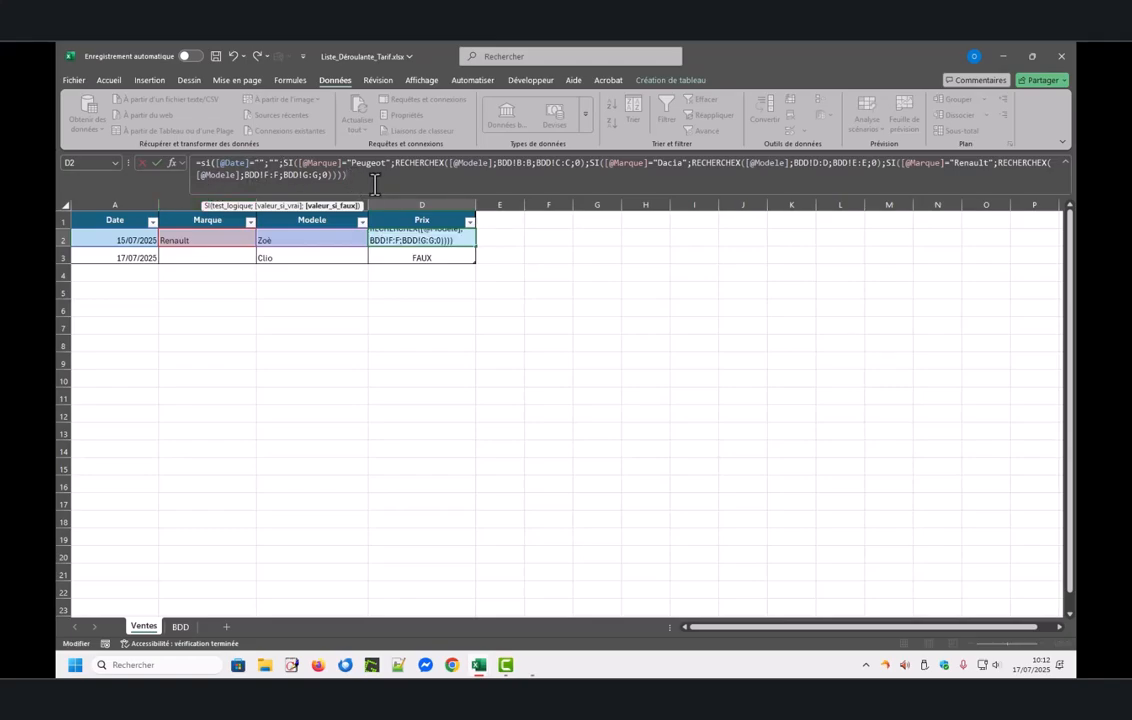
pyautogui.write(')')
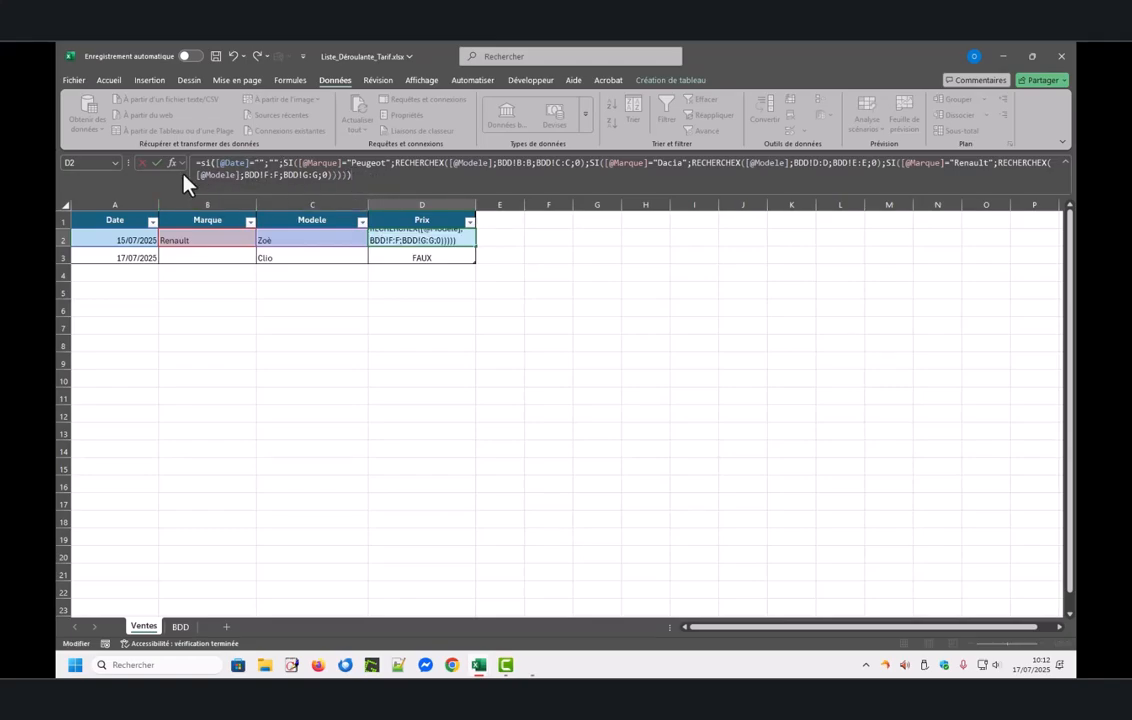
pyautogui.click(157, 163)
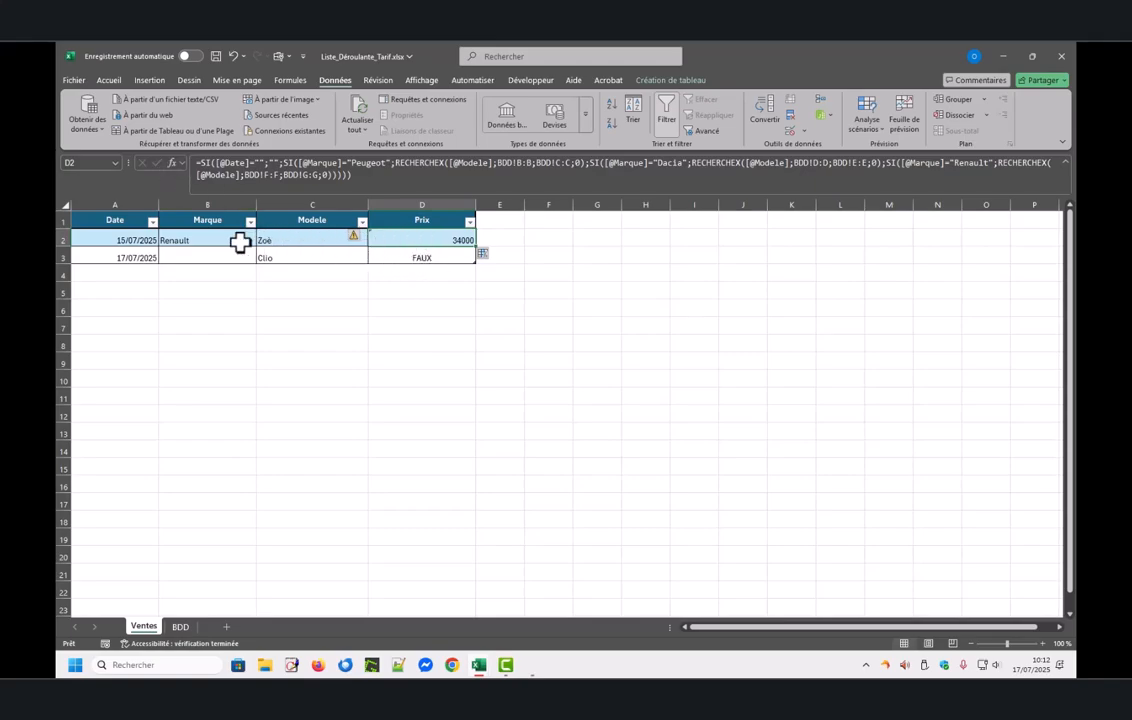
# Step: Fill the brand, model and price formula from row 2 down into row 3, and clear the brand in B3
pyautogui.moveTo(179, 234); pyautogui.dragTo(374, 258)
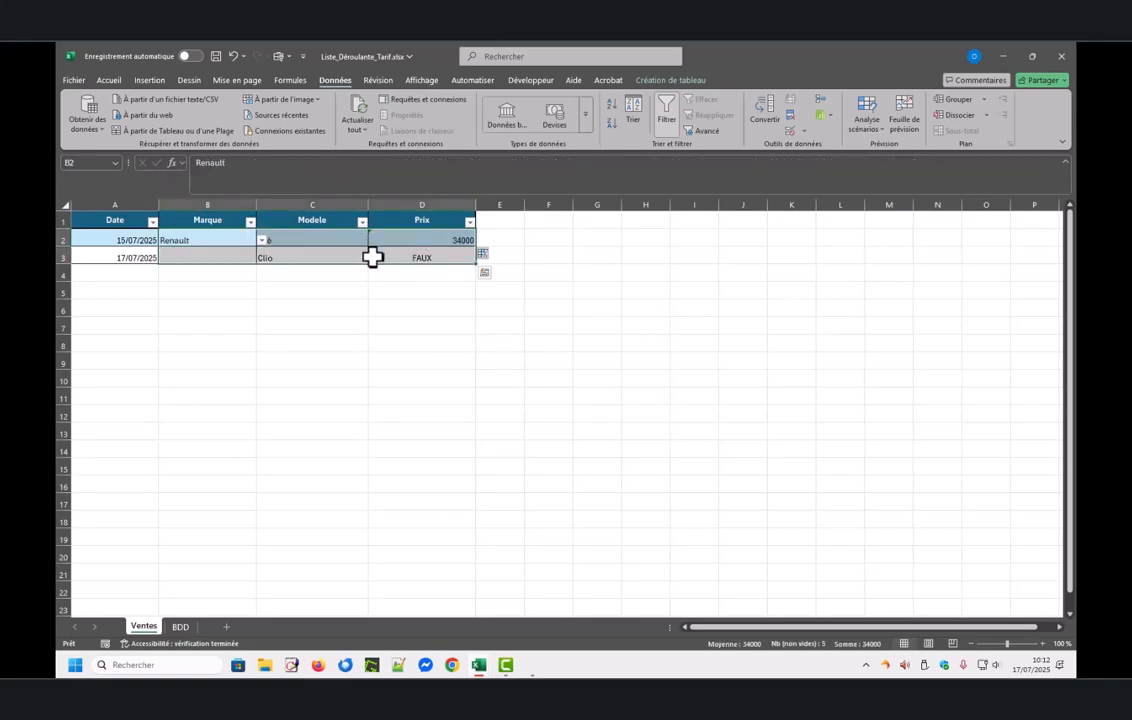
pyautogui.hotkey('ctrl', 'd')
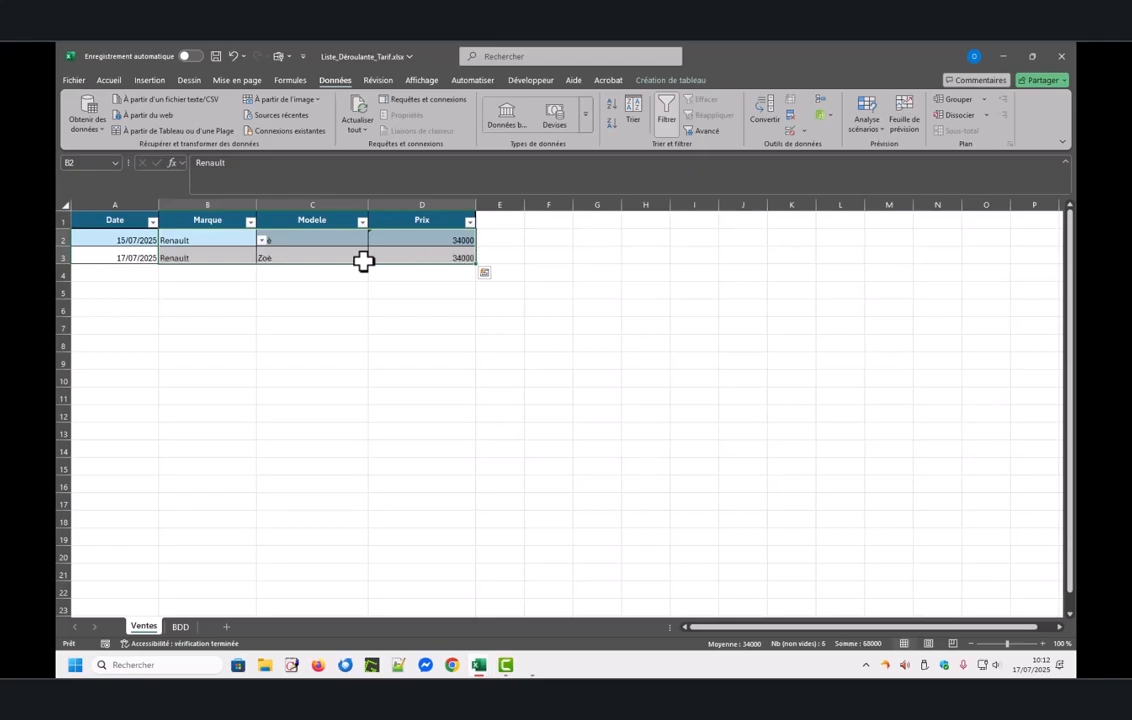
pyautogui.click(190, 258)
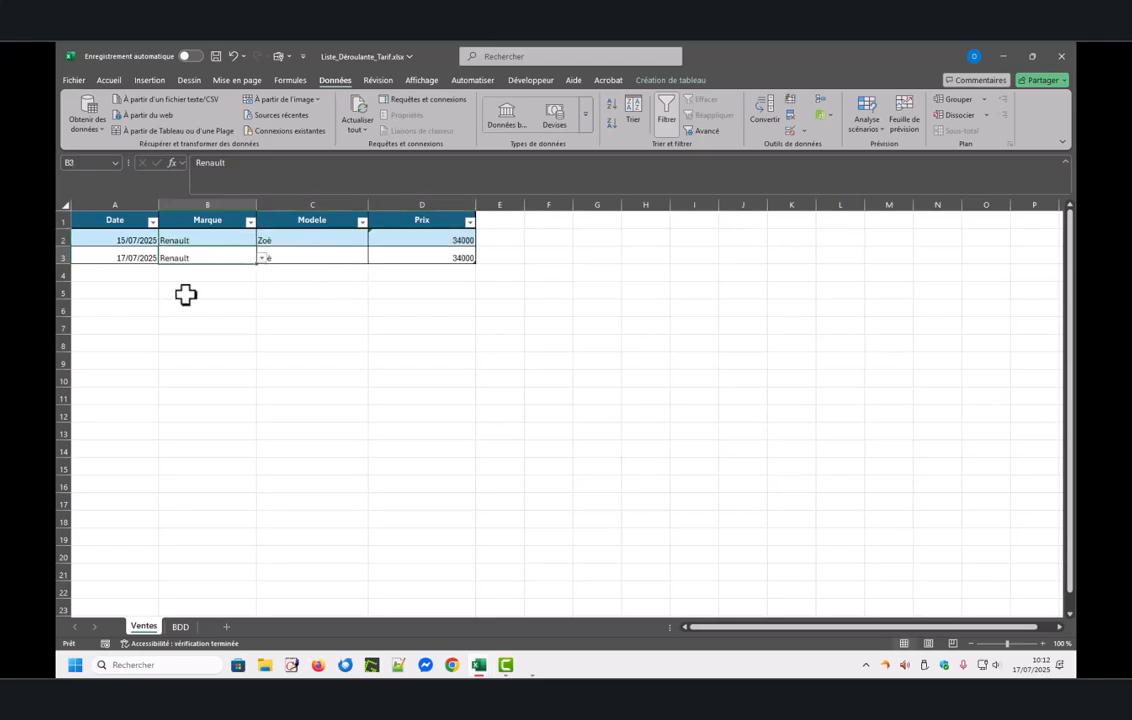
pyautogui.press('Delete')
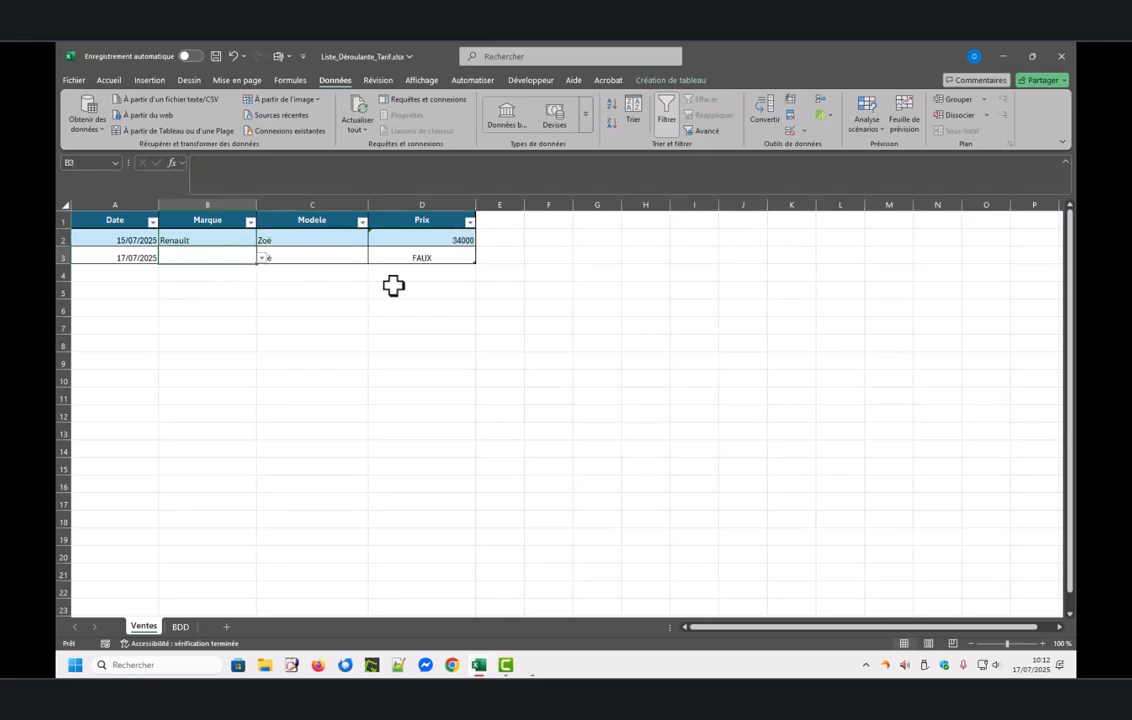
# Step: Inspect the price formula in D3 and clear the date in A3 to test the empty-date condition
pyautogui.click(439, 258)
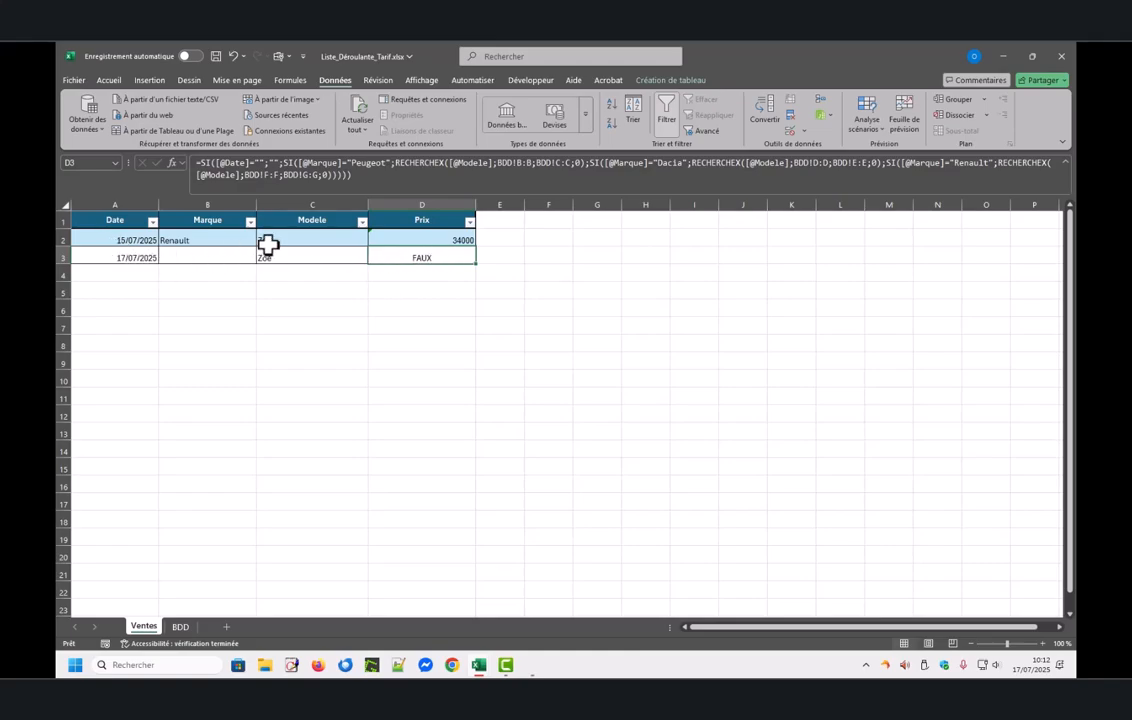
pyautogui.click(133, 258)
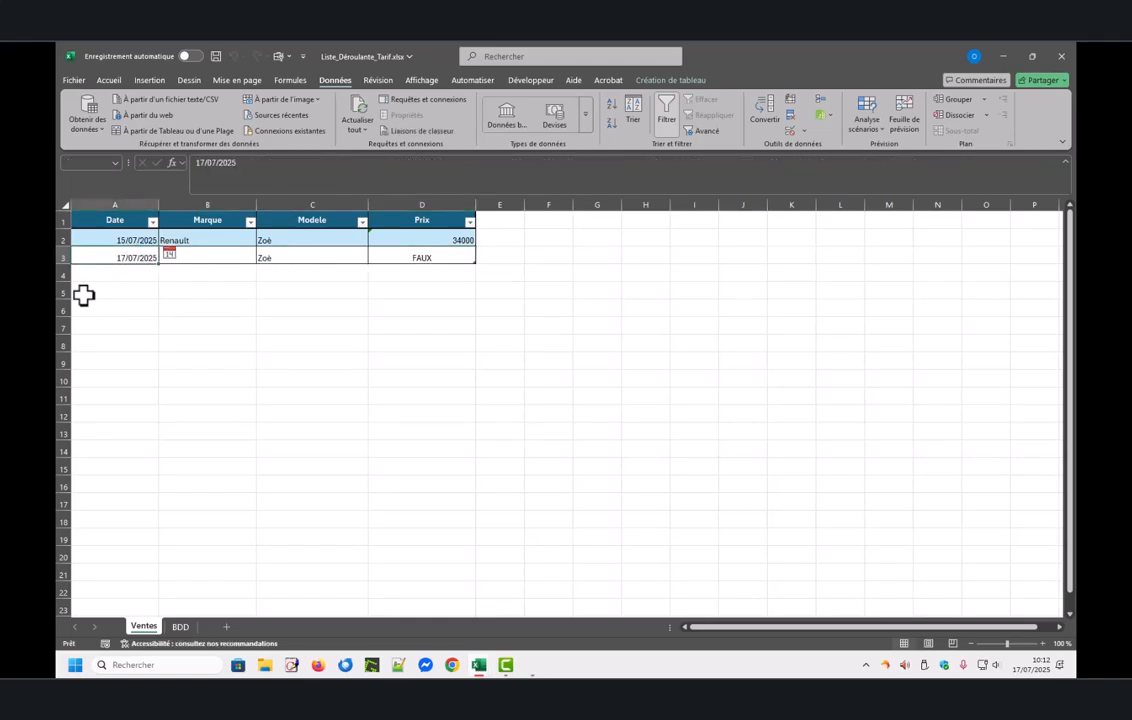
pyautogui.press('Delete')
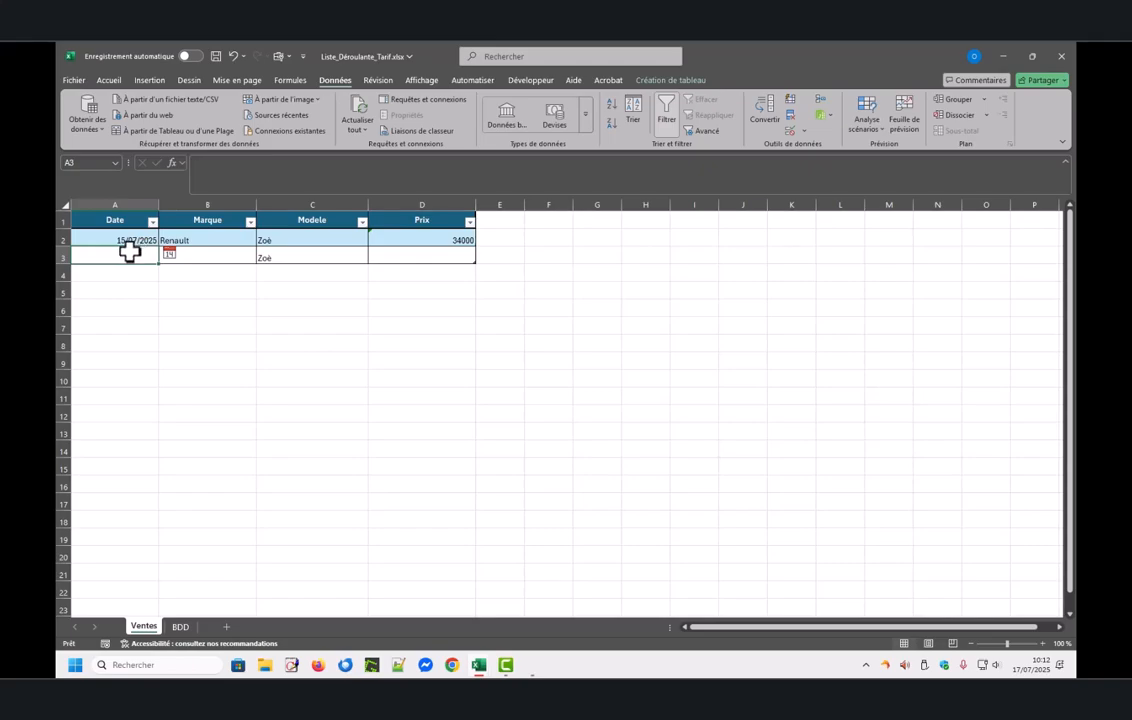
# Step: Show the date picker calendar for A3 and close it without choosing a date
pyautogui.click(108, 81)
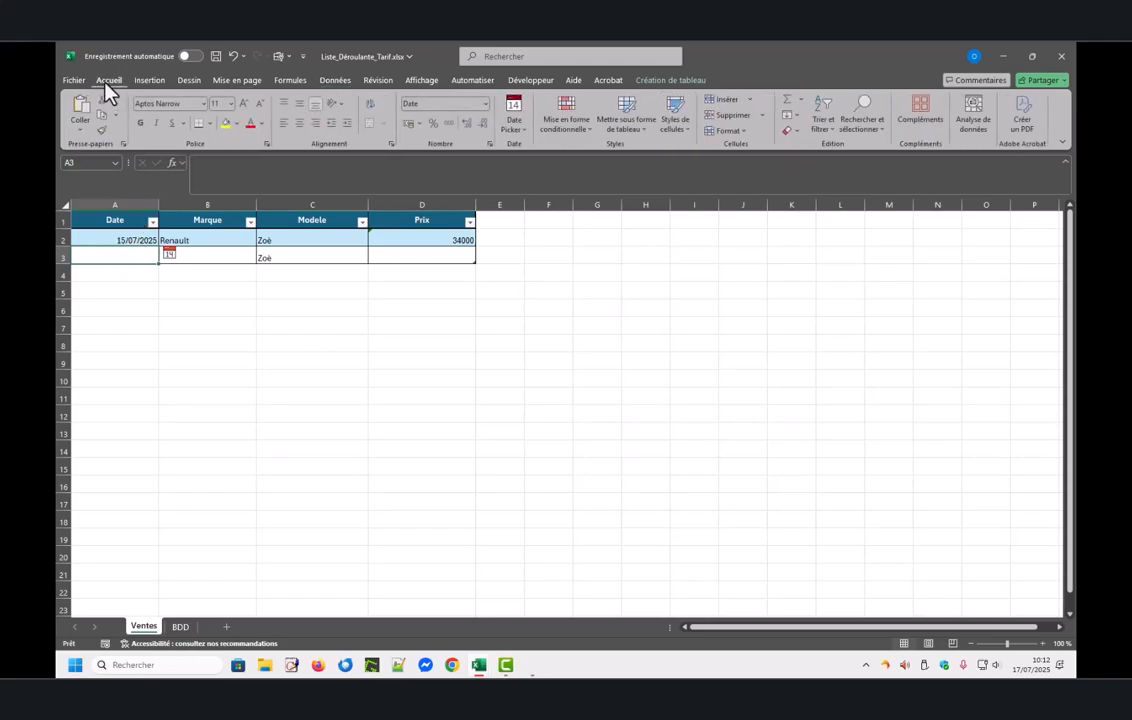
pyautogui.click(169, 256)
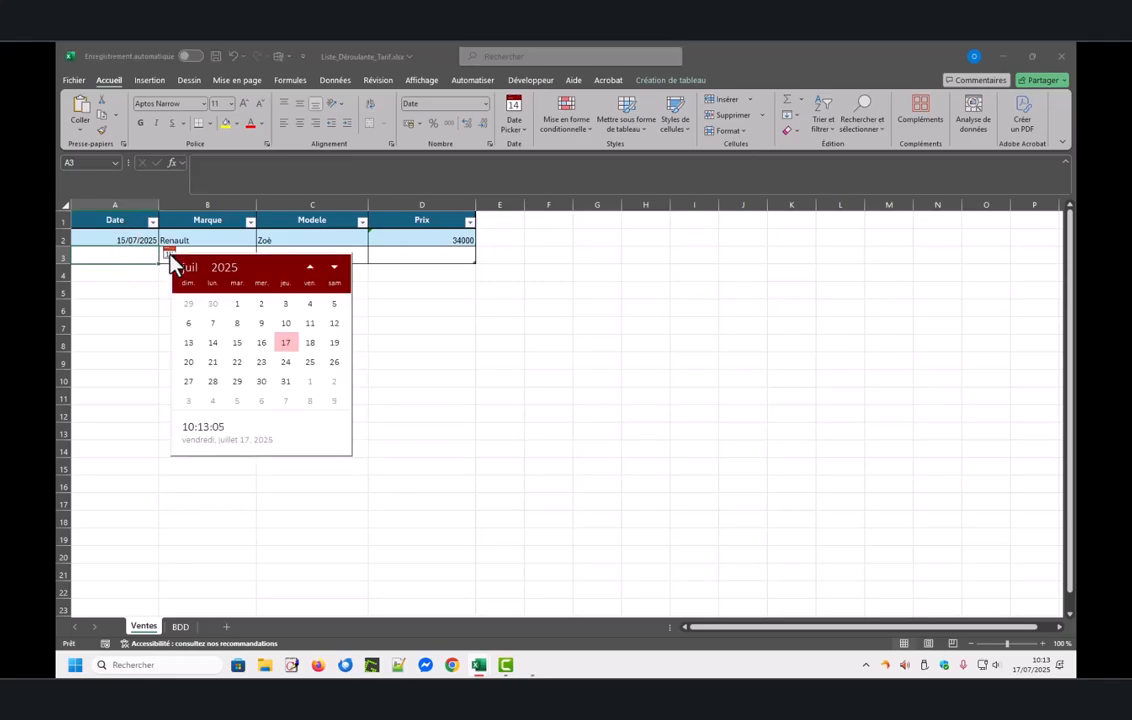
pyautogui.click(134, 256)
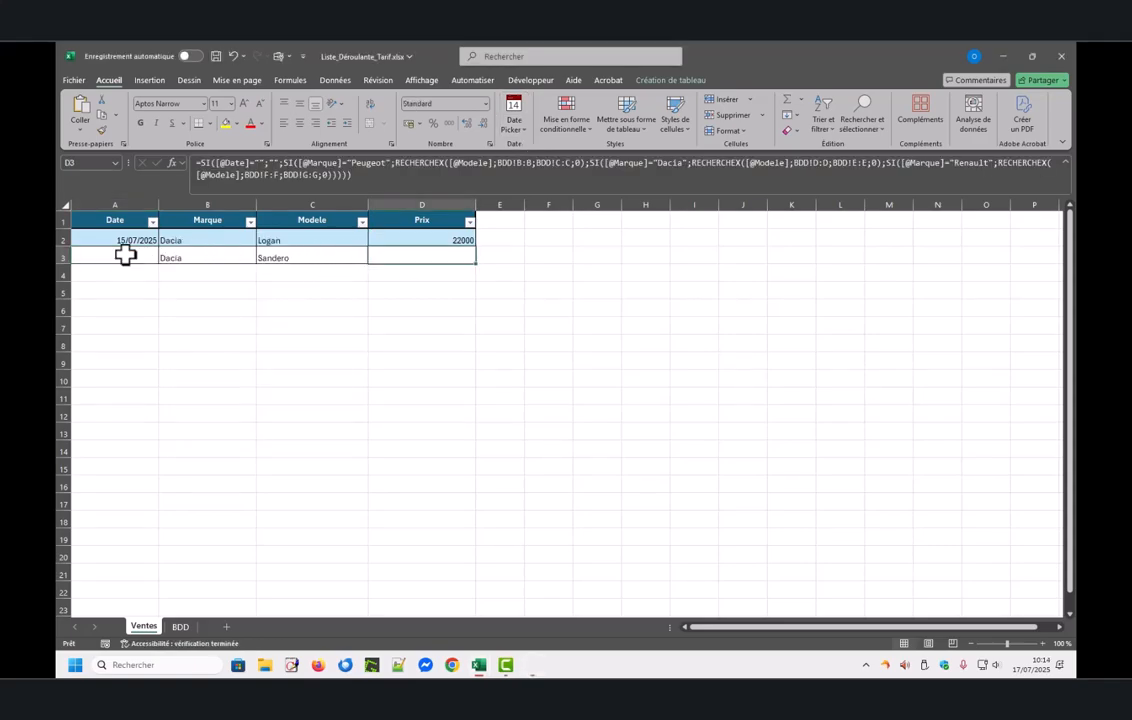
# Step: Enter the date 17/07/2025 in A3 to trigger the price lookup for the Dacia Sandero row
pyautogui.click(124, 256)
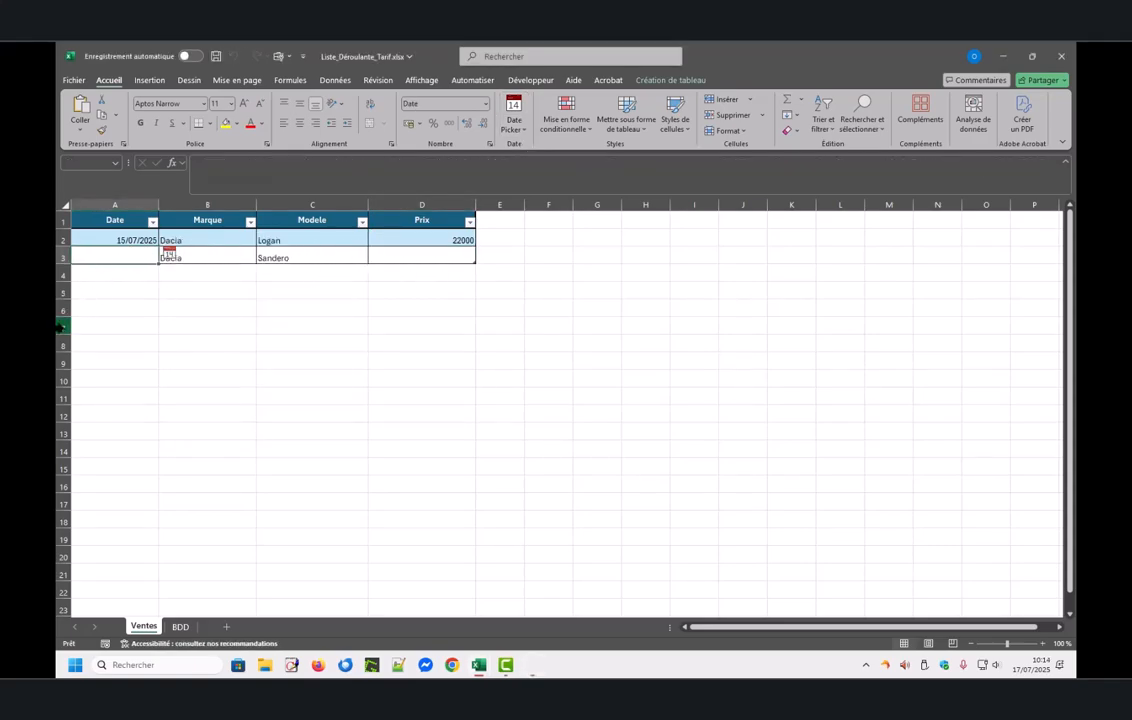
pyautogui.write('17')
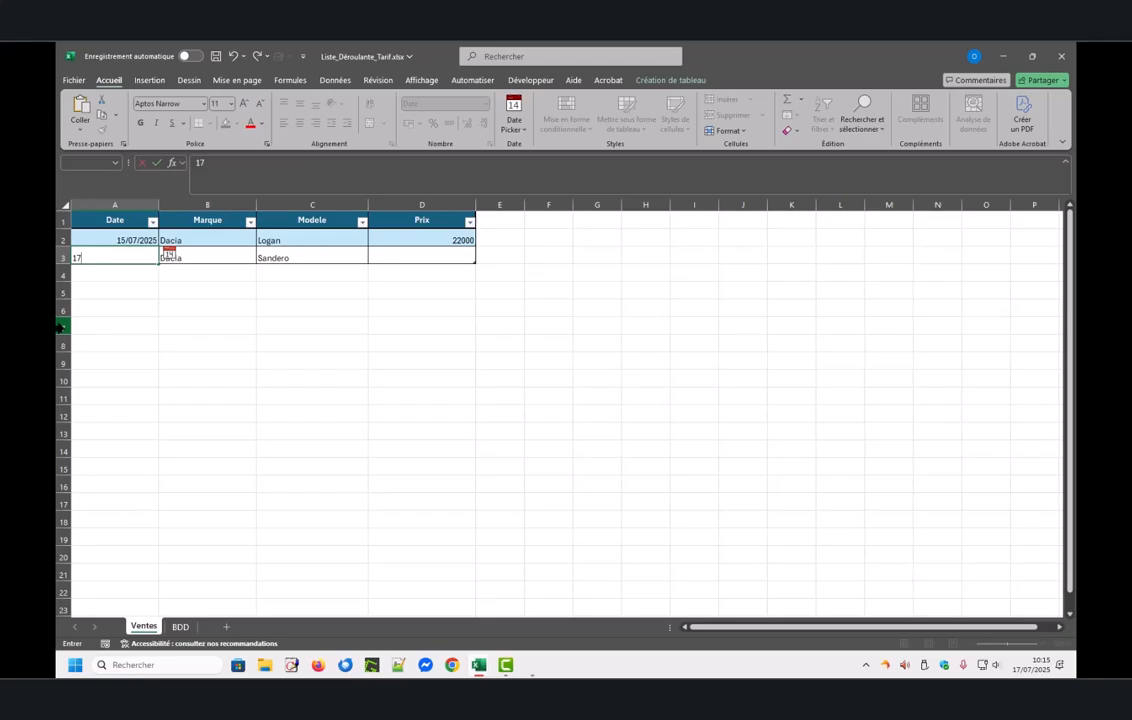
pyautogui.write('/07/2025')
pyautogui.press('Return')
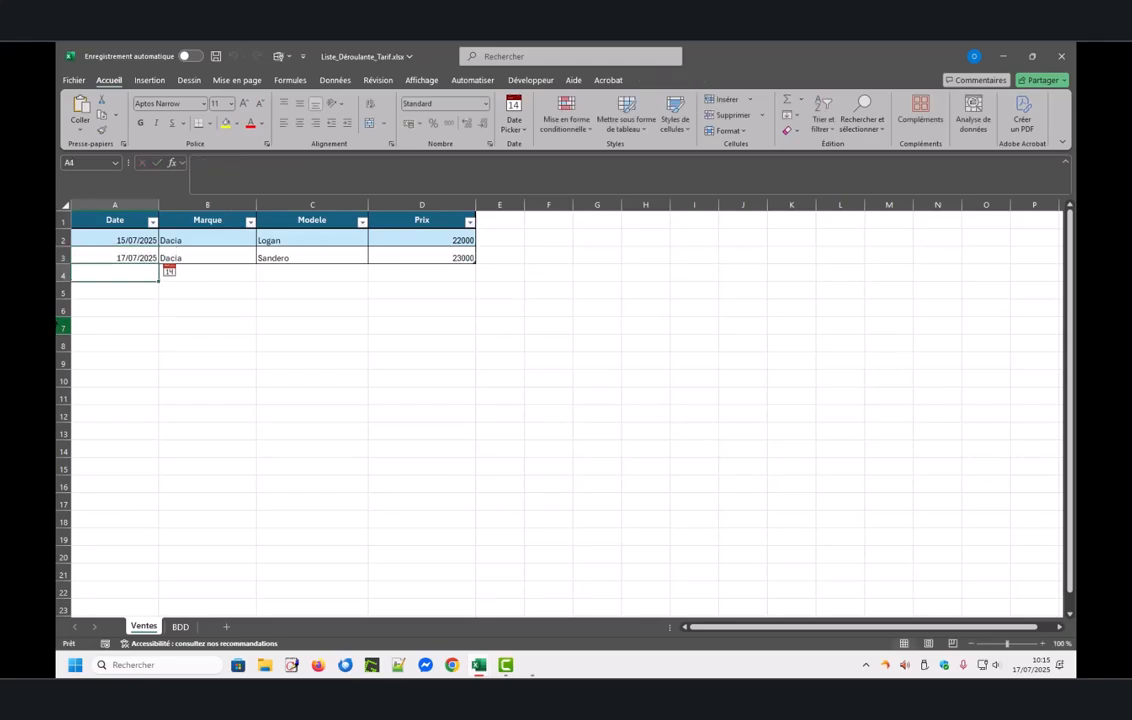
# Step: Test the empty-date condition by clearing the date in A3, and undo the deletion
pyautogui.click(190, 272)
pyautogui.click(127, 260)
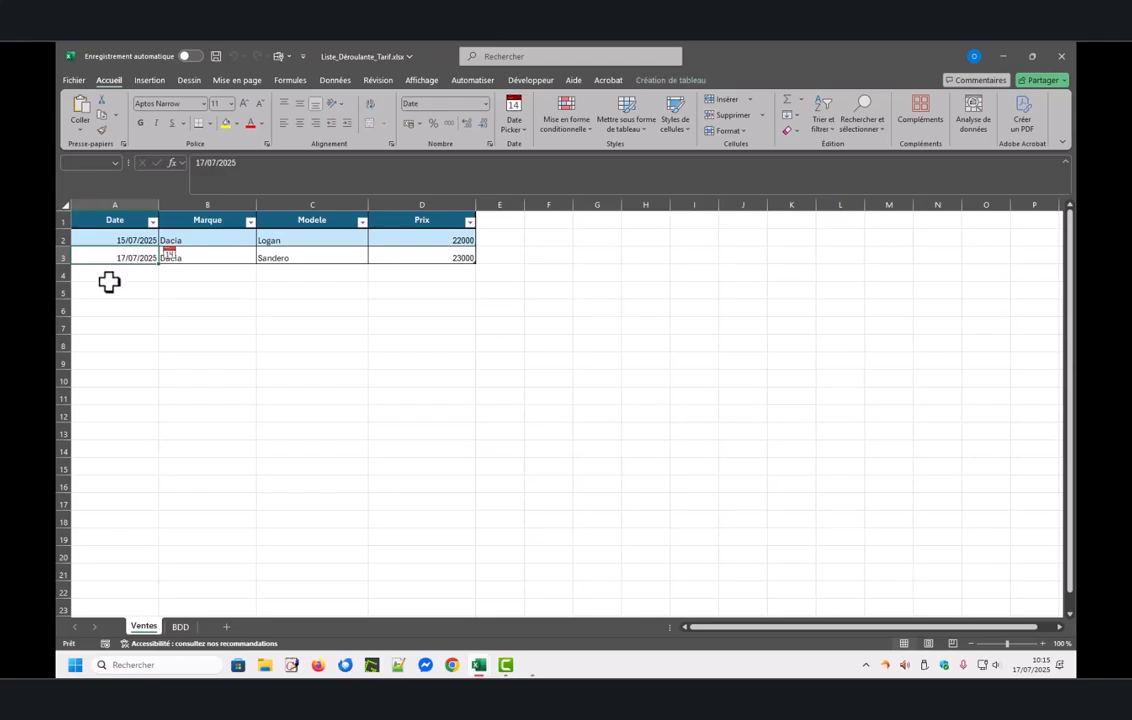
pyautogui.press('Delete')
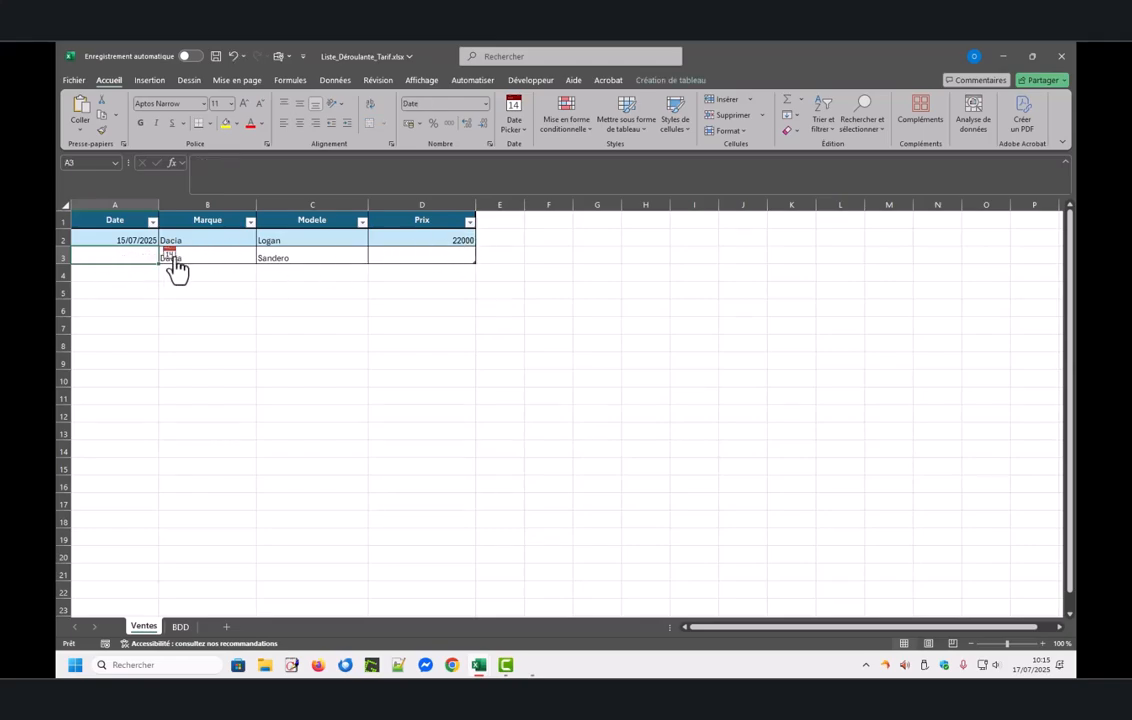
pyautogui.hotkey('ctrl', 'z')
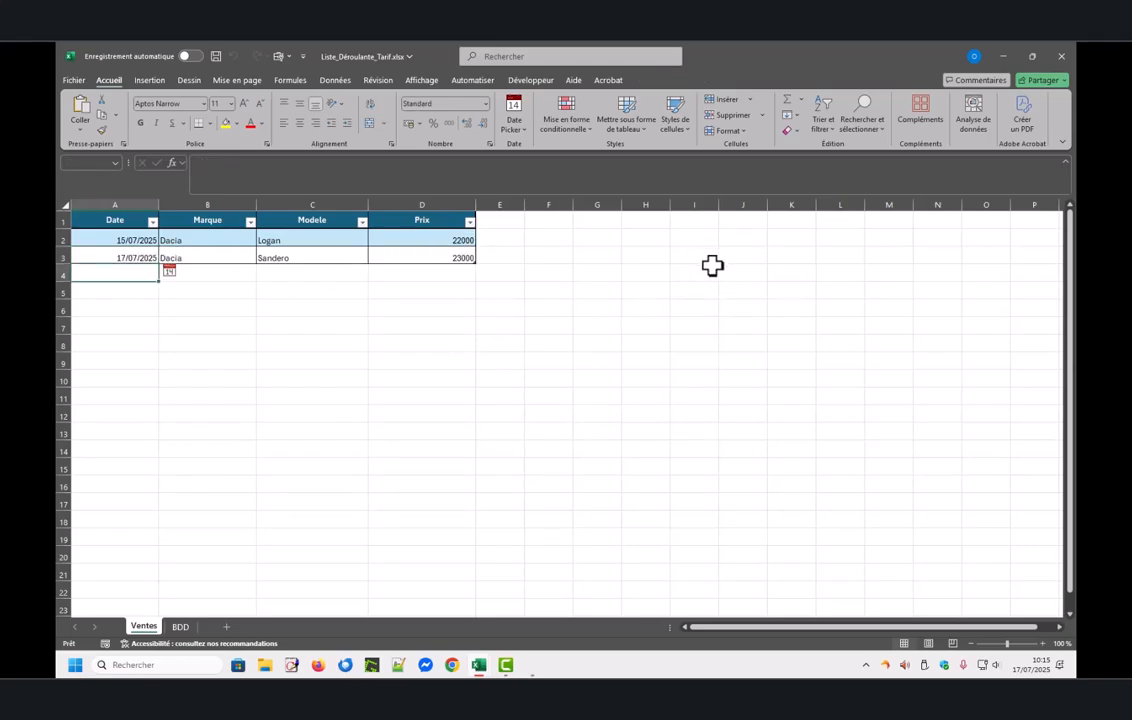